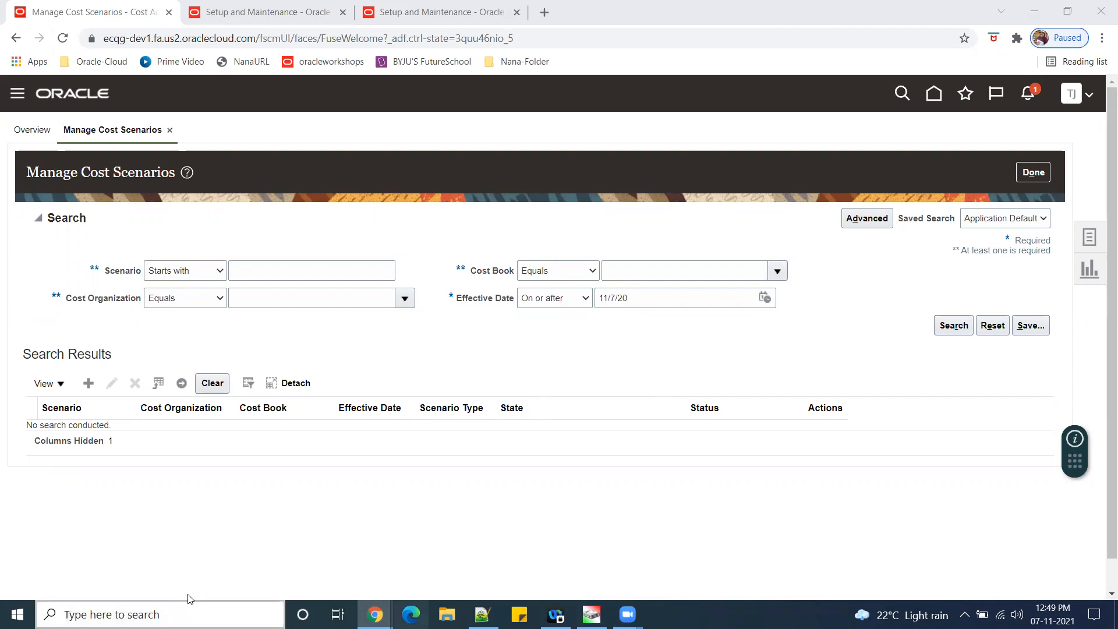
Start a new cost scenario and name it Test_Cost_07112021
click(89, 384)
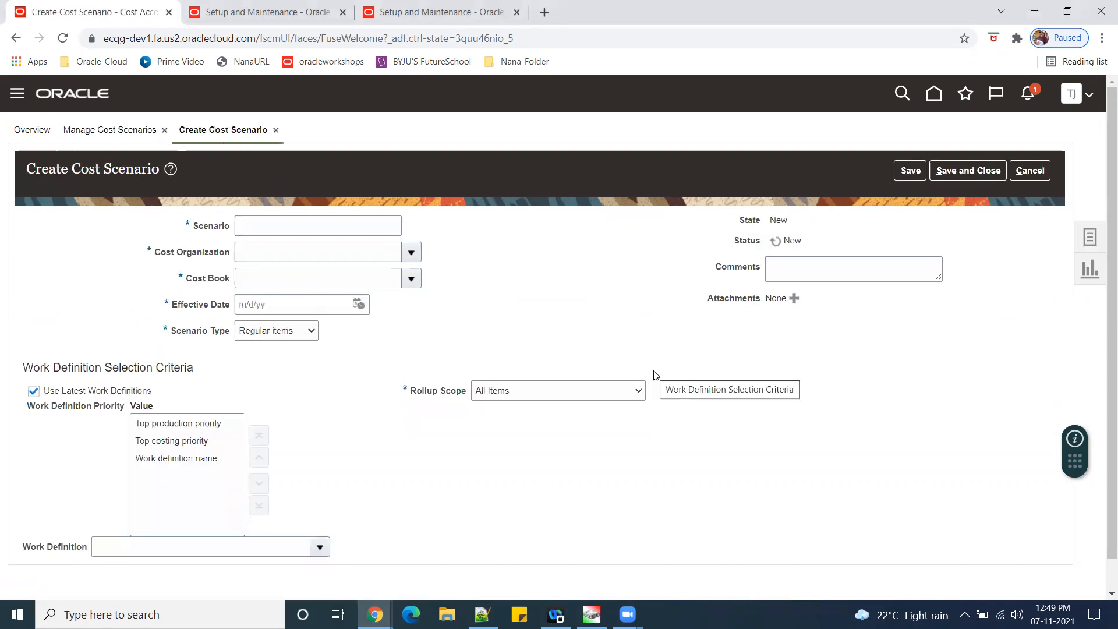
click(272, 228)
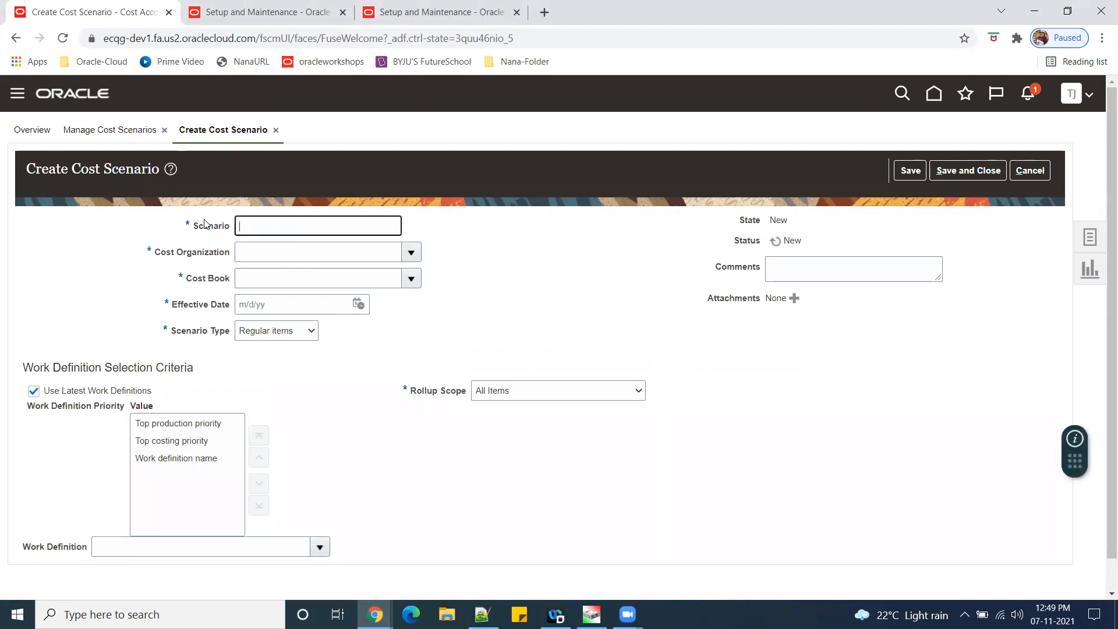
text(Test_Cost_07112021)
key(Tab)
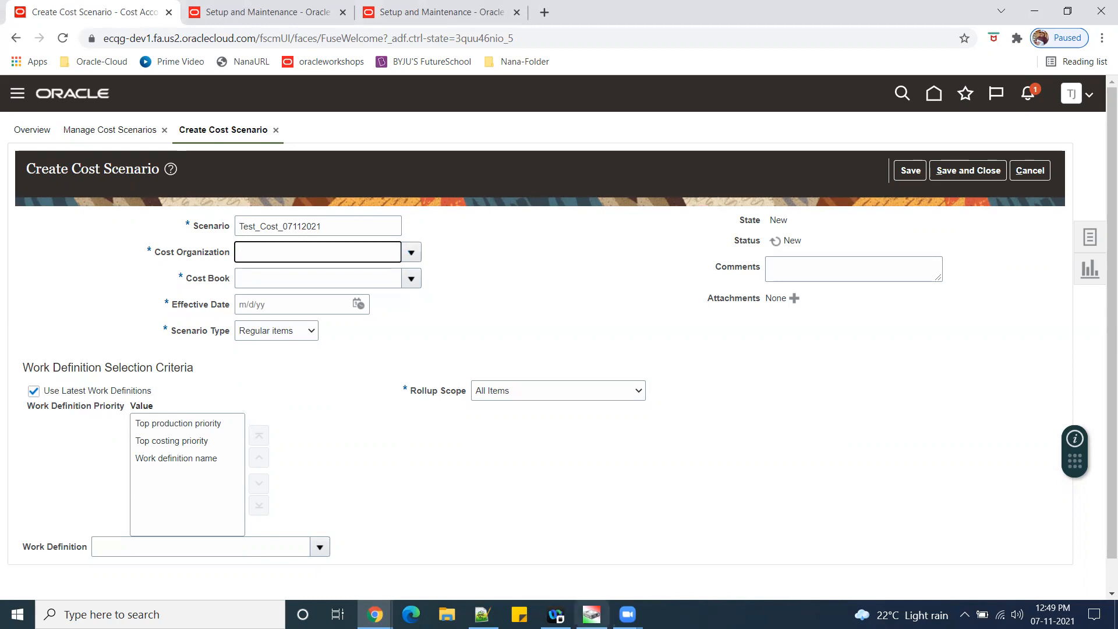
Copy ACME MANUFACTURING from the Notepad++ notes and set it as the scenario's cost organization in the browser form
click(482, 614)
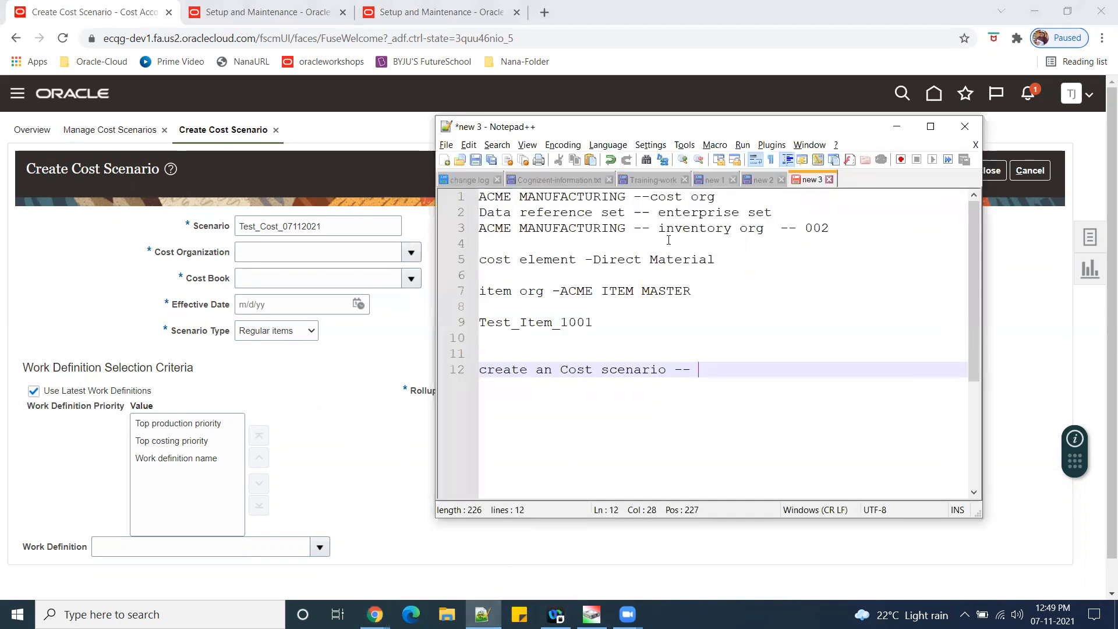
drag(624, 197, 473, 202)
key(ctrl+c)
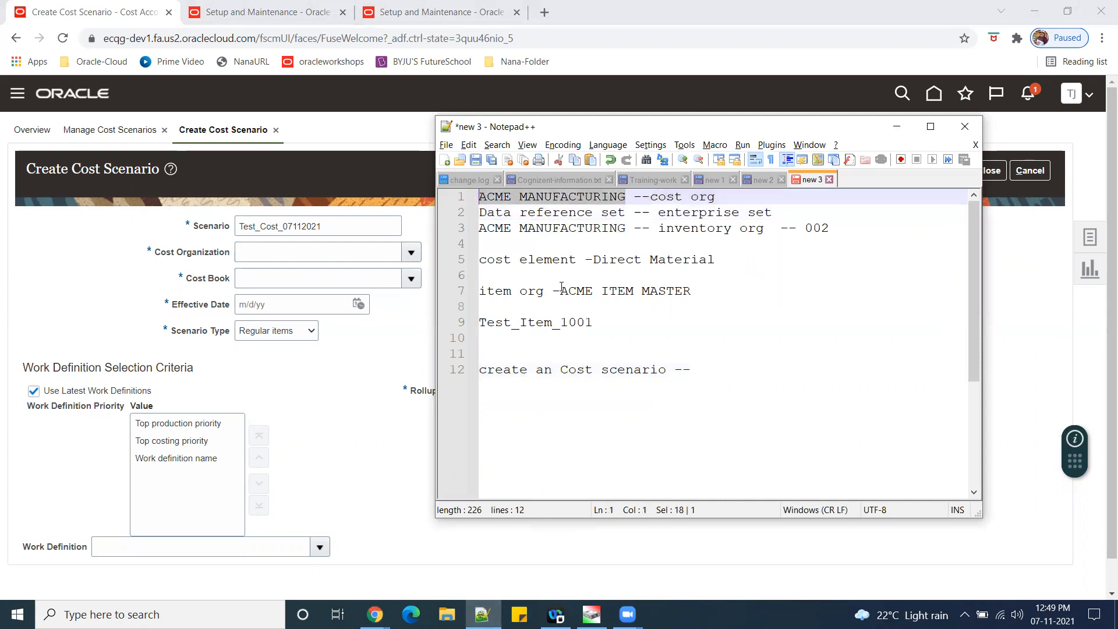
click(259, 255)
key(ctrl+v)
key(Tab)
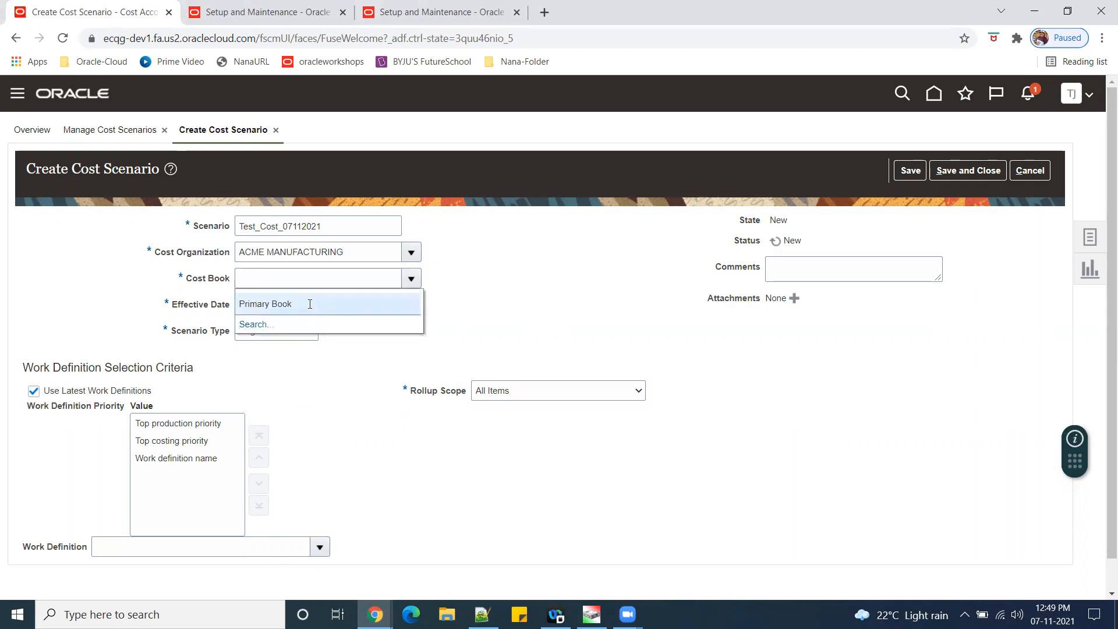
Set the scenario's cost book to Primary Book and its effective date to 11/7/21, and save it
click(308, 304)
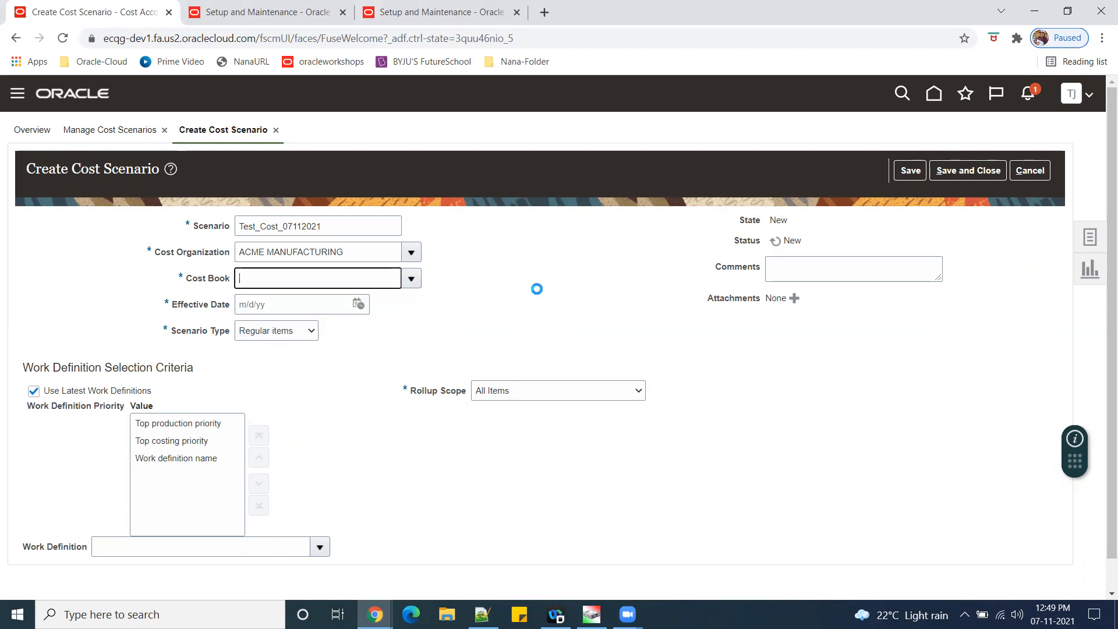
click(358, 305)
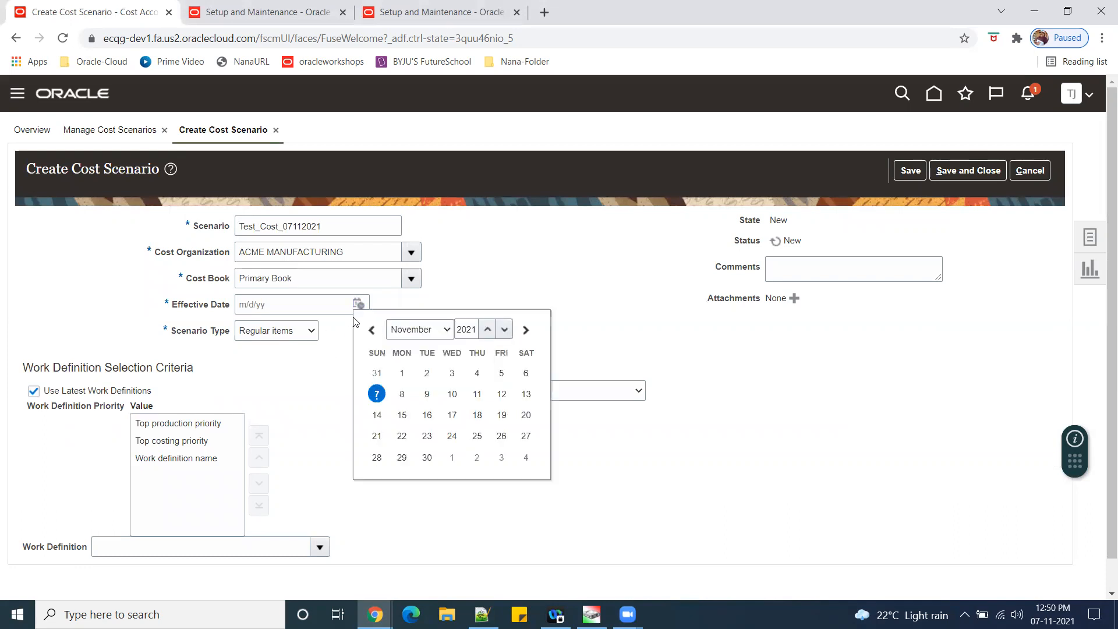
click(377, 394)
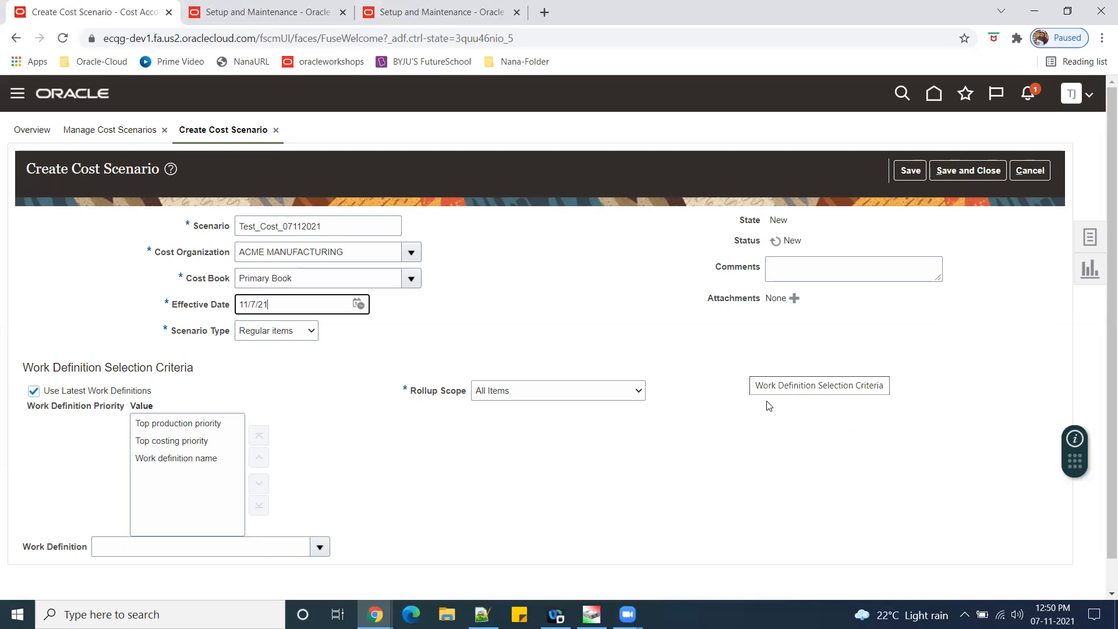
click(901, 170)
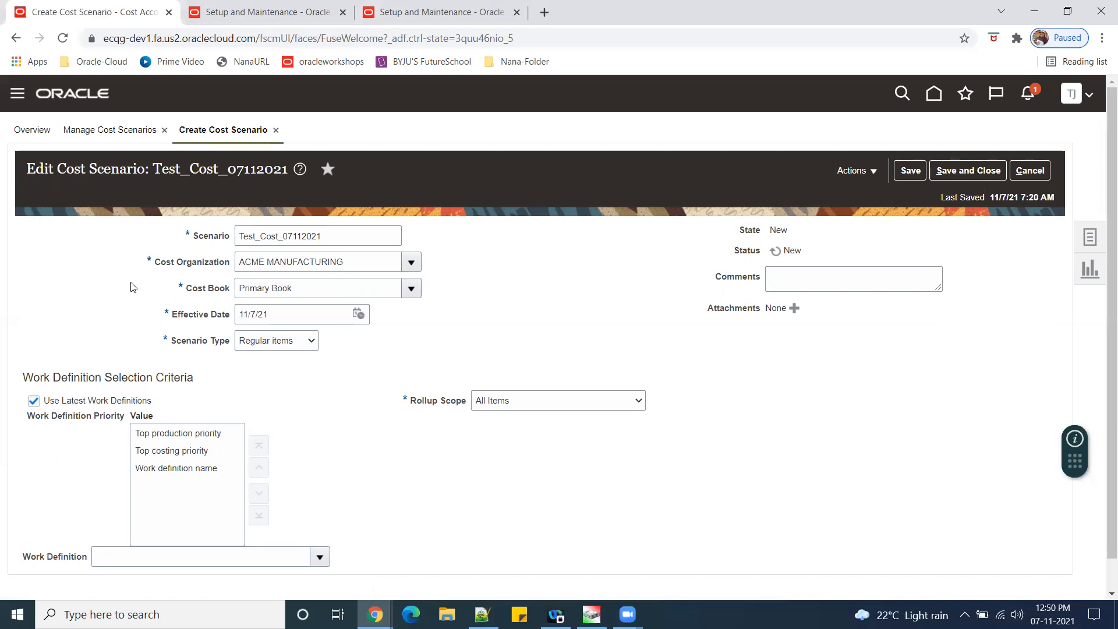
Copy the scenario name Test_Cost_07112021 to the end of the "create an Cost scenario --" line in the Notepad++ notes
drag(173, 315, 231, 317)
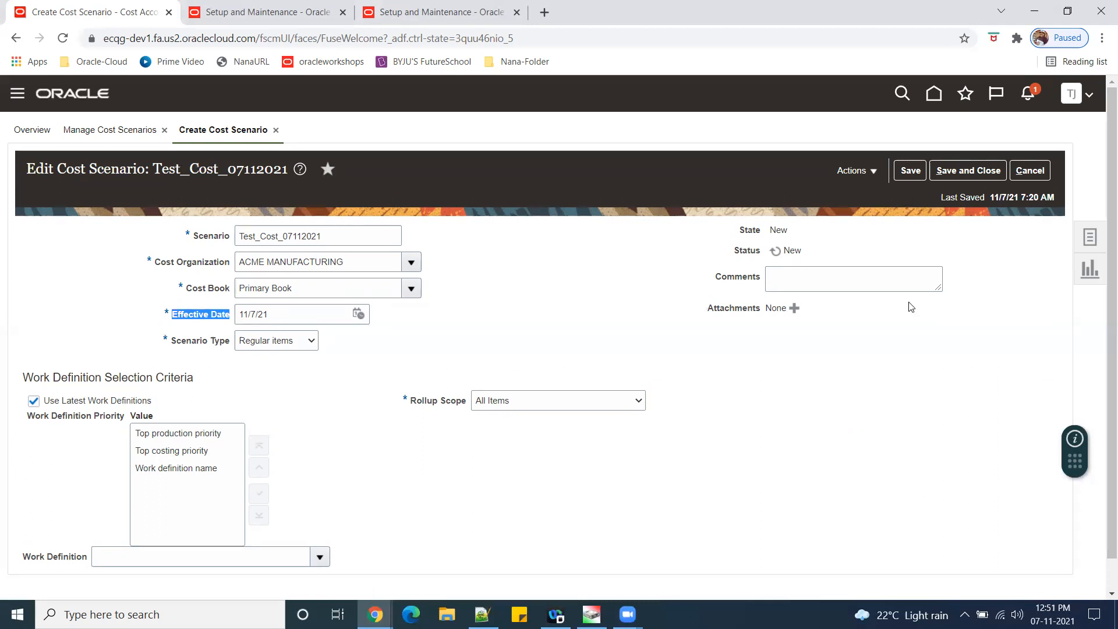
click(211, 231)
key(ctrl+c)
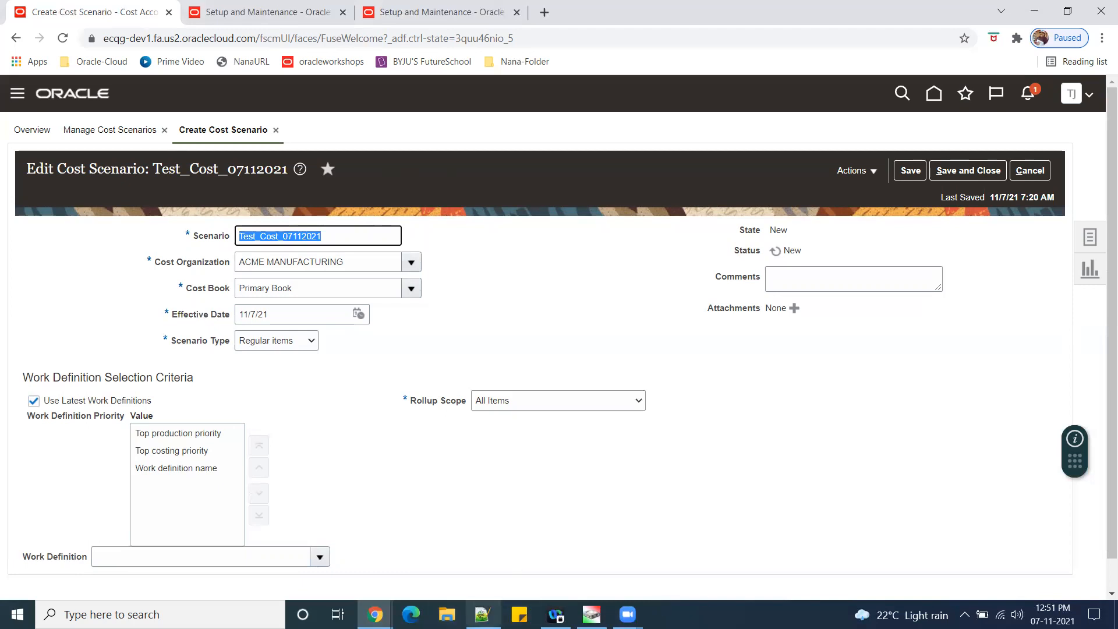
click(483, 614)
click(725, 370)
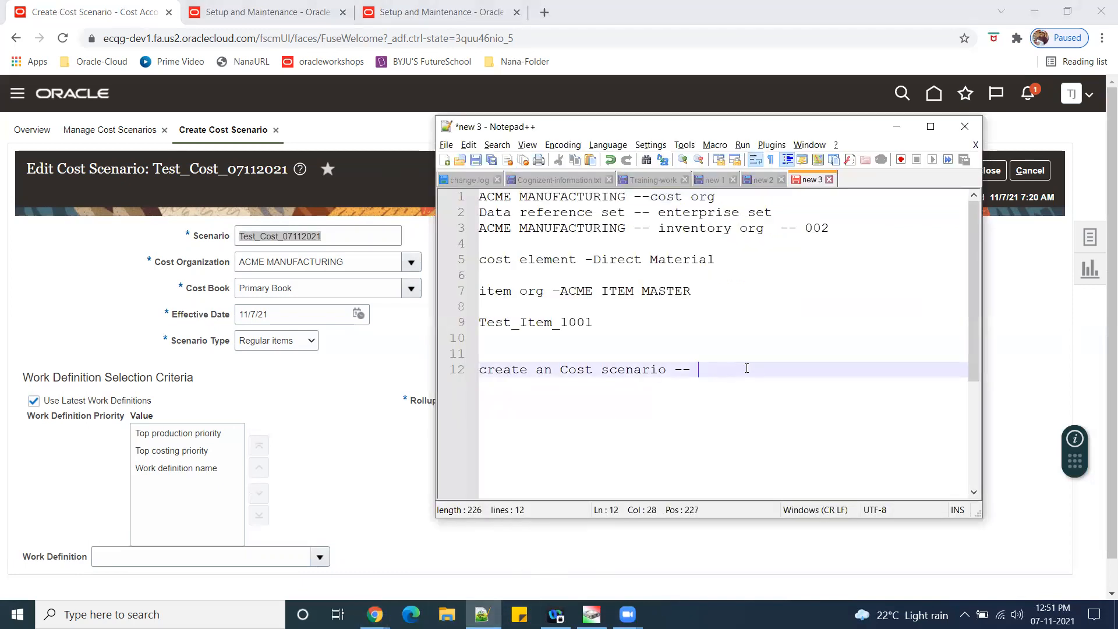
key(ctrl+v)
click(898, 127)
Save and close the cost scenario in the browser and open the Manage Standard Costs task
click(961, 170)
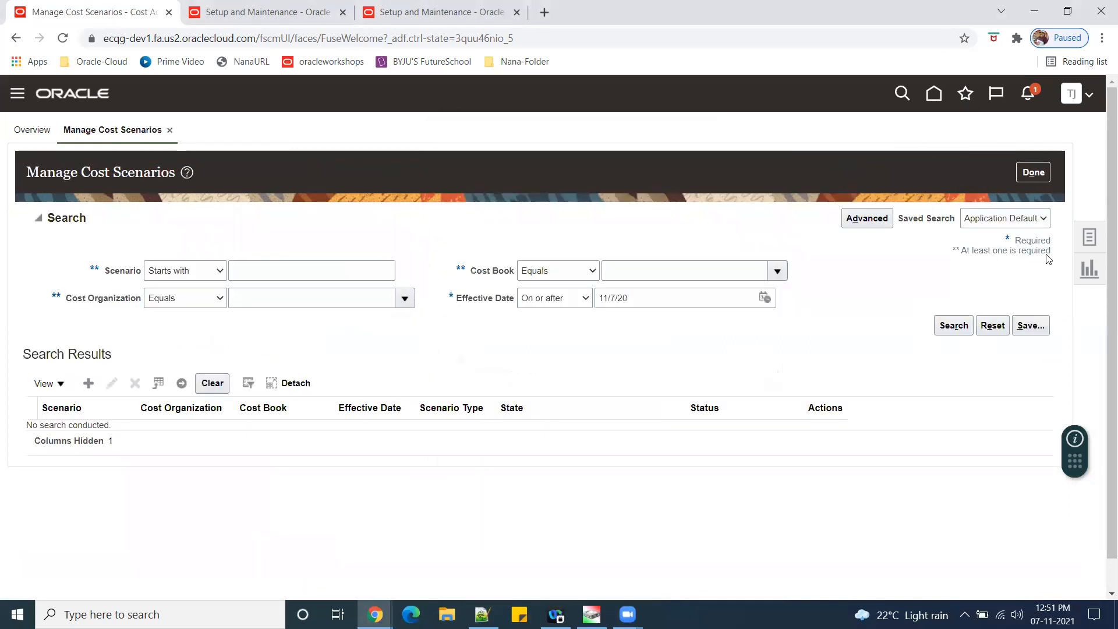
click(1090, 239)
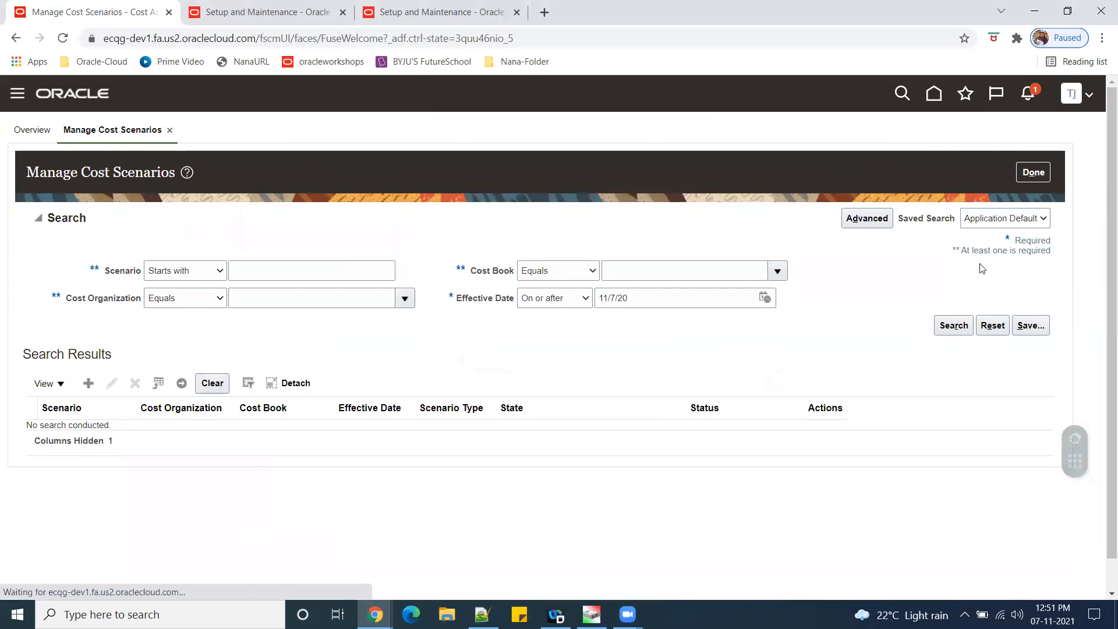
click(976, 162)
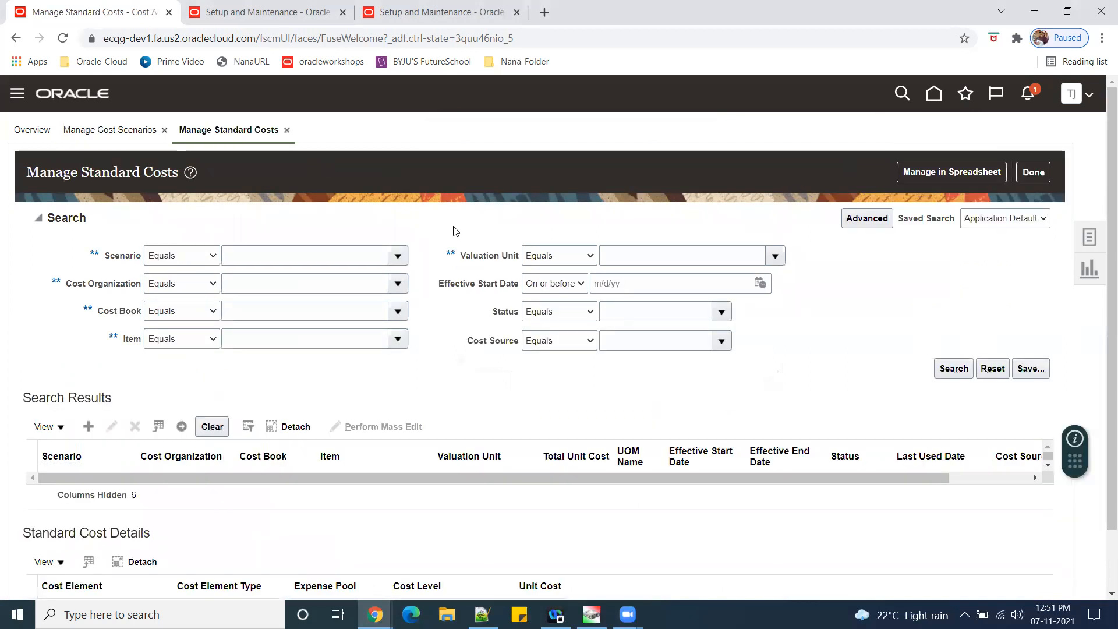
Add the lines "add the items to cost scenario" and "publish the cost --" to the Notepad++ notes
key(alt+Tab)
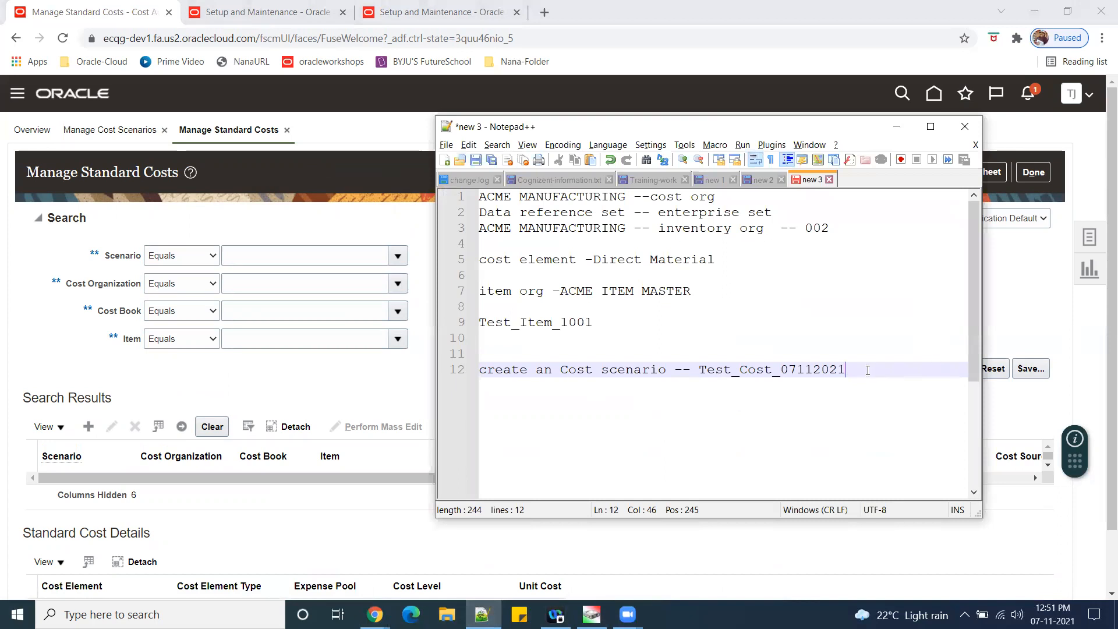
key(Return)
text(add the )
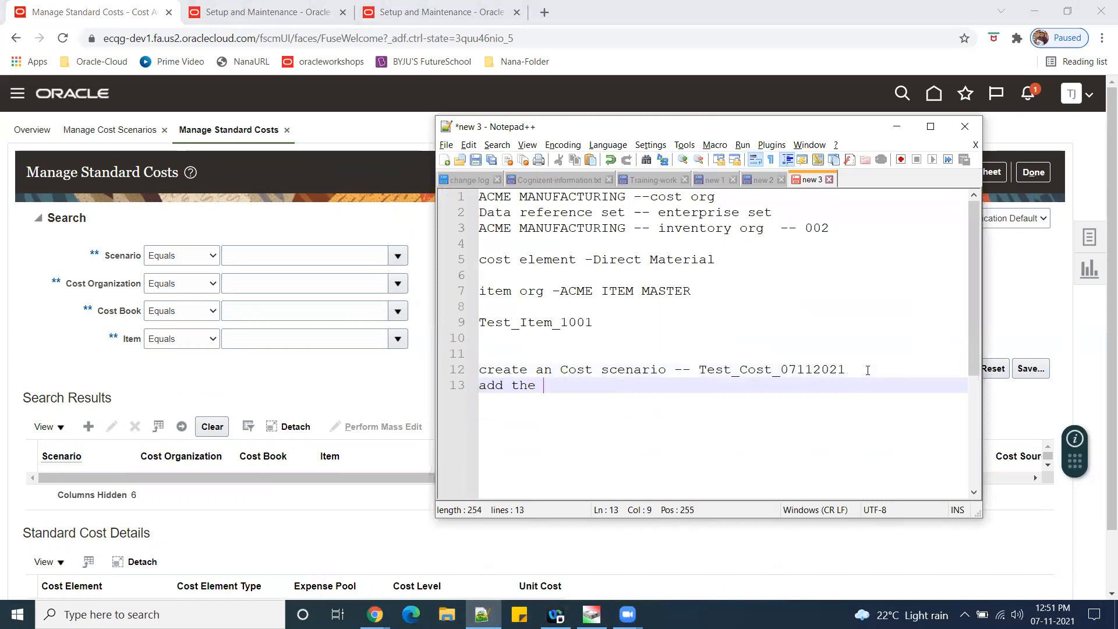
text(items to cost scenario)
key(Escape)
key(Return)
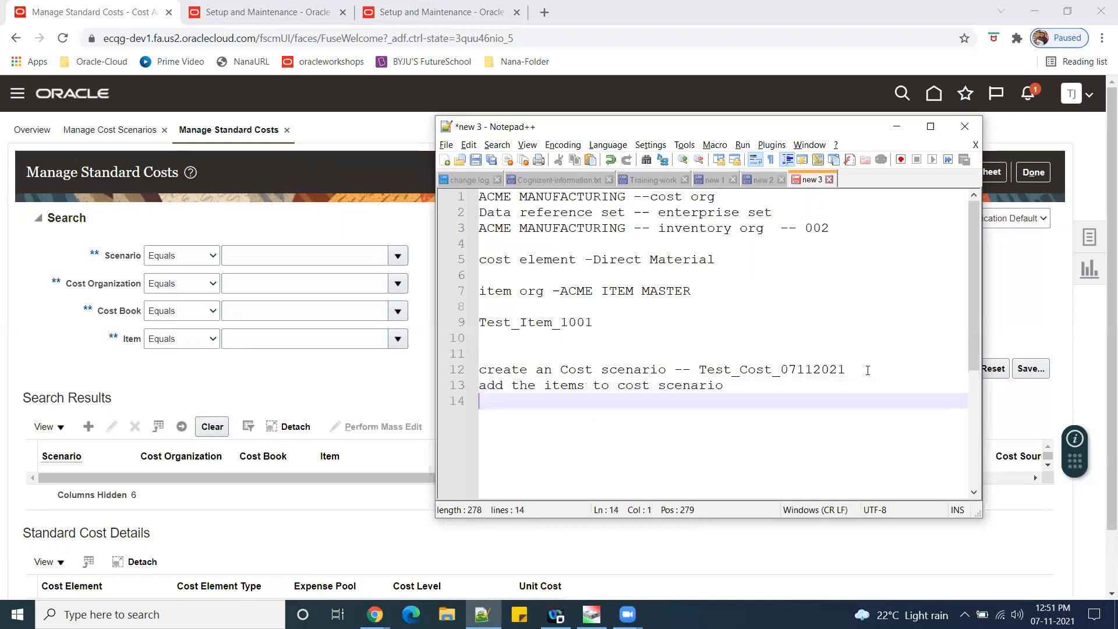
text(publish the cos)
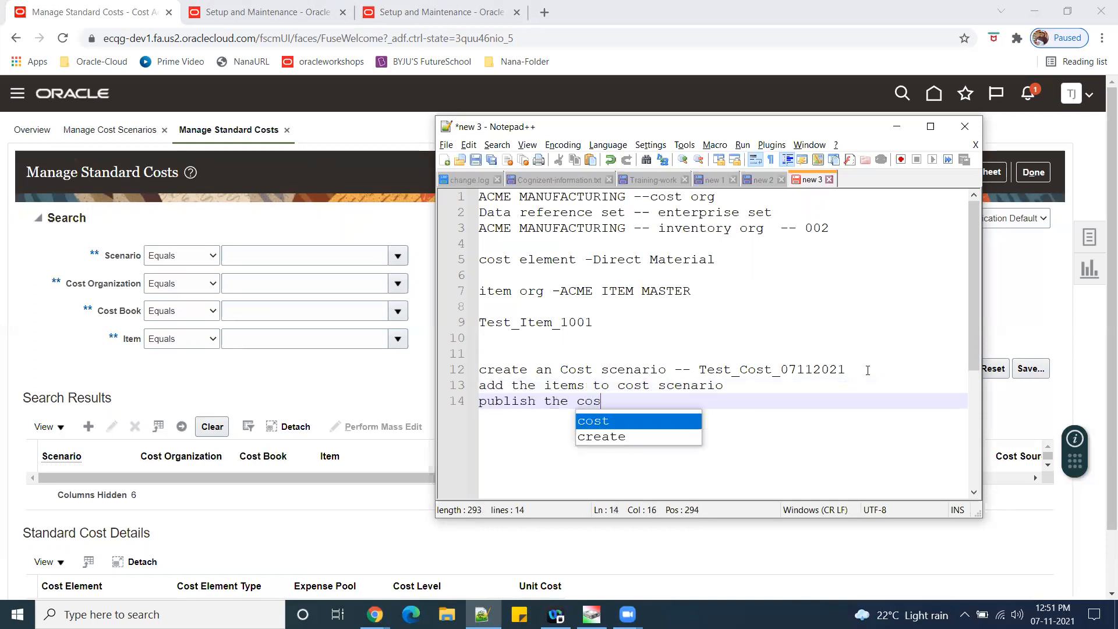
text(t --)
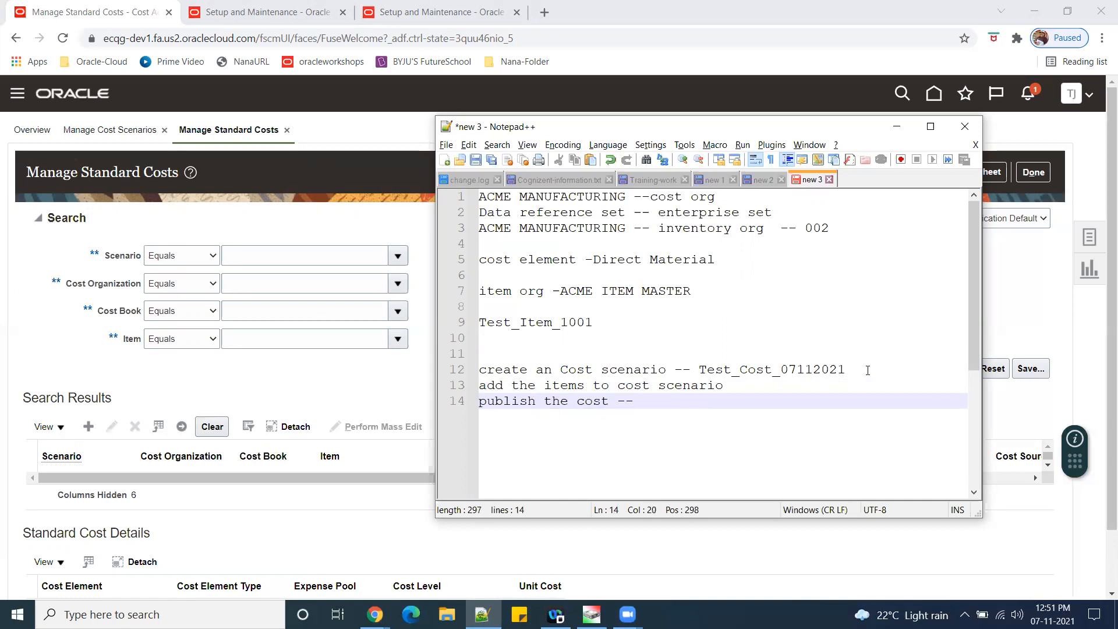
key(Return)
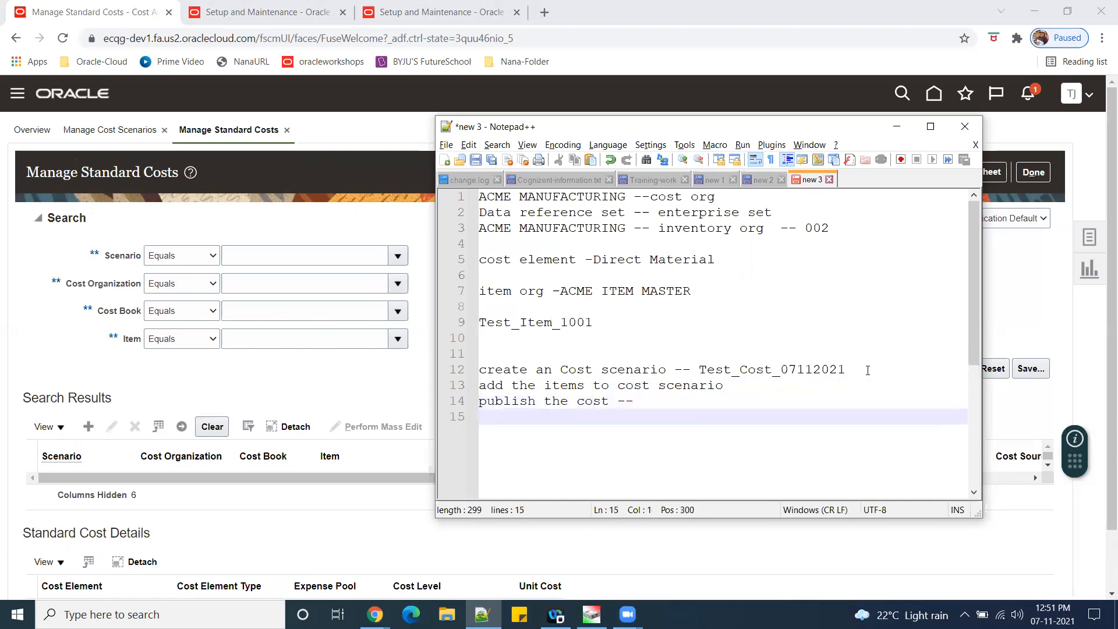
Add the closing line "you can see the cost for your items in the application" to the notes and return to the browser
text(you c)
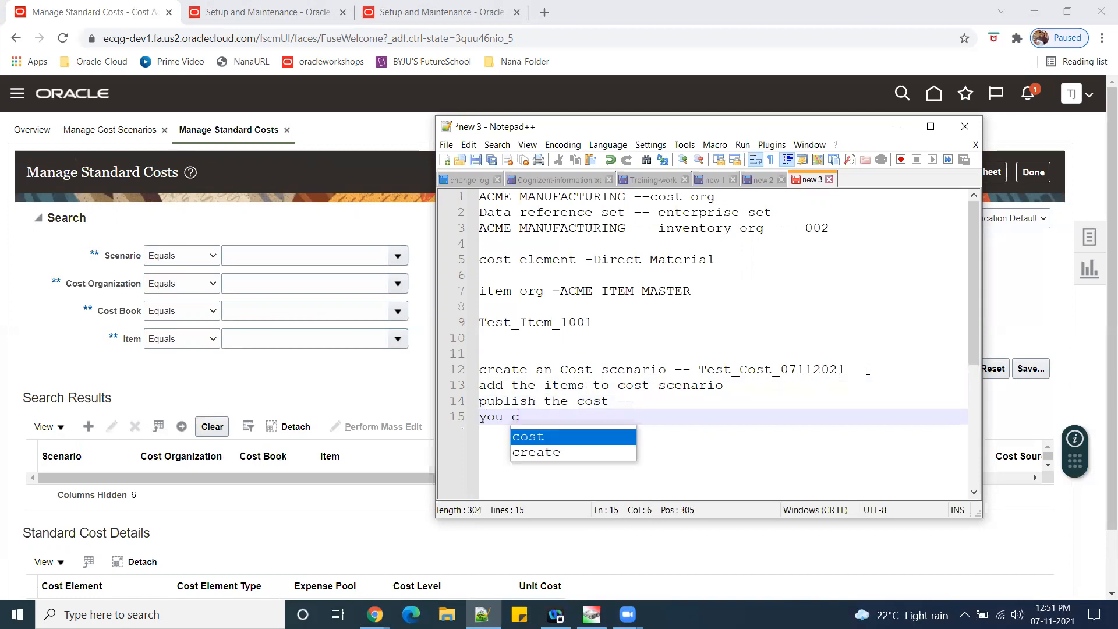
text(an see the co)
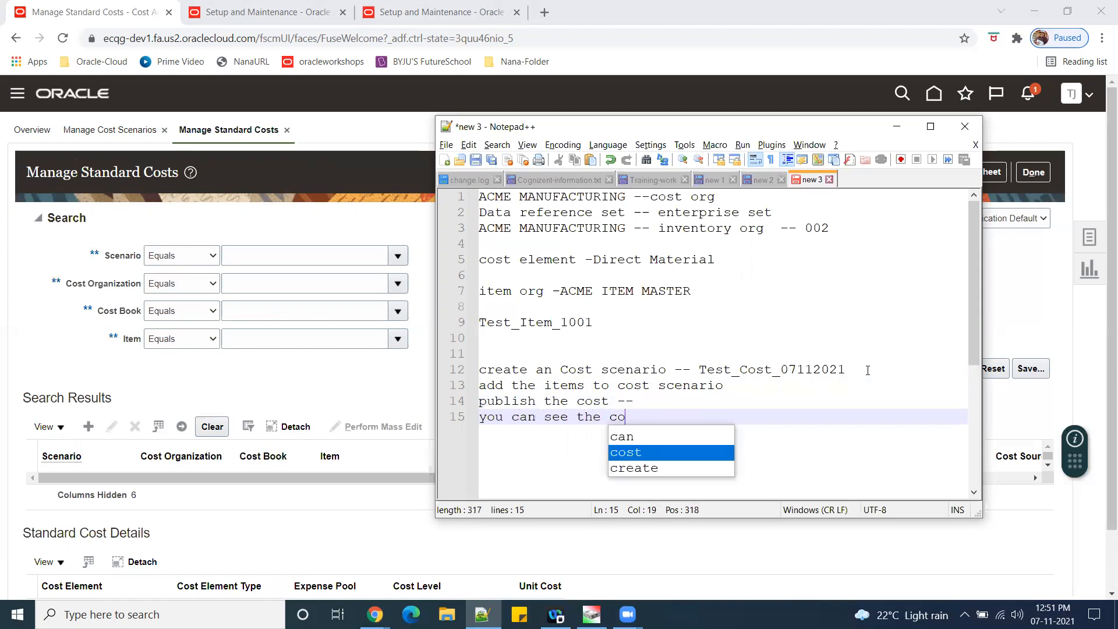
text(st for your )
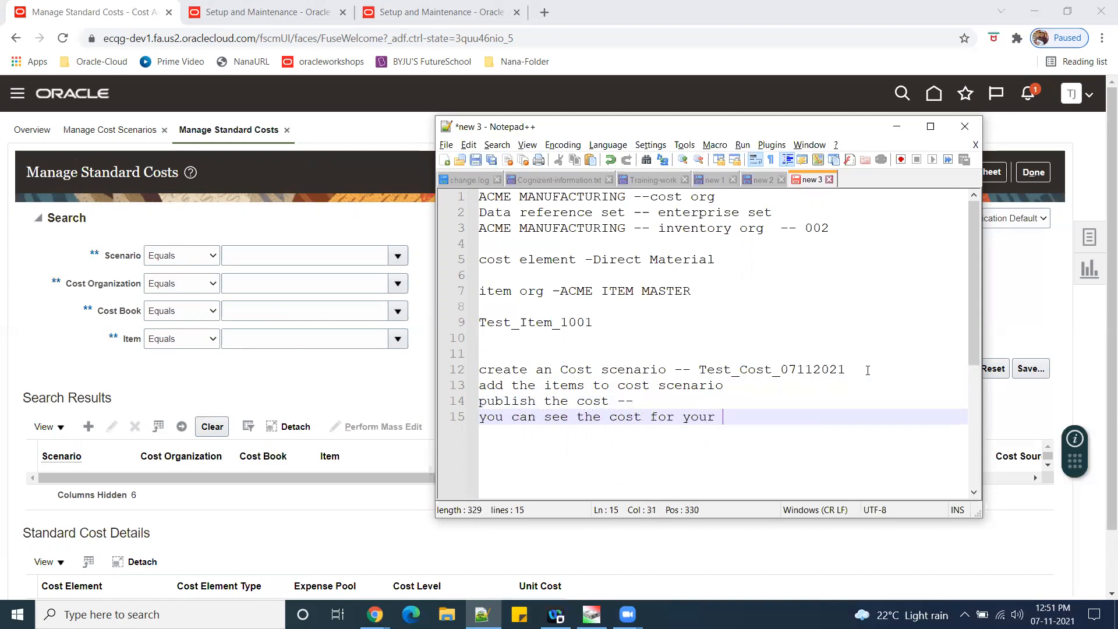
text(items in the)
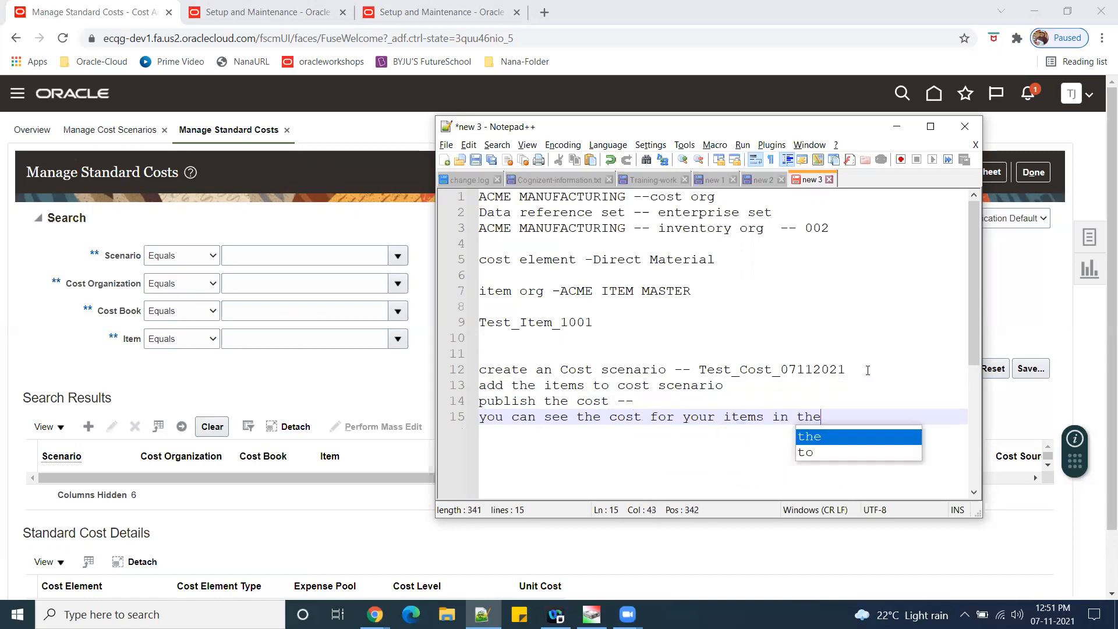
text( application)
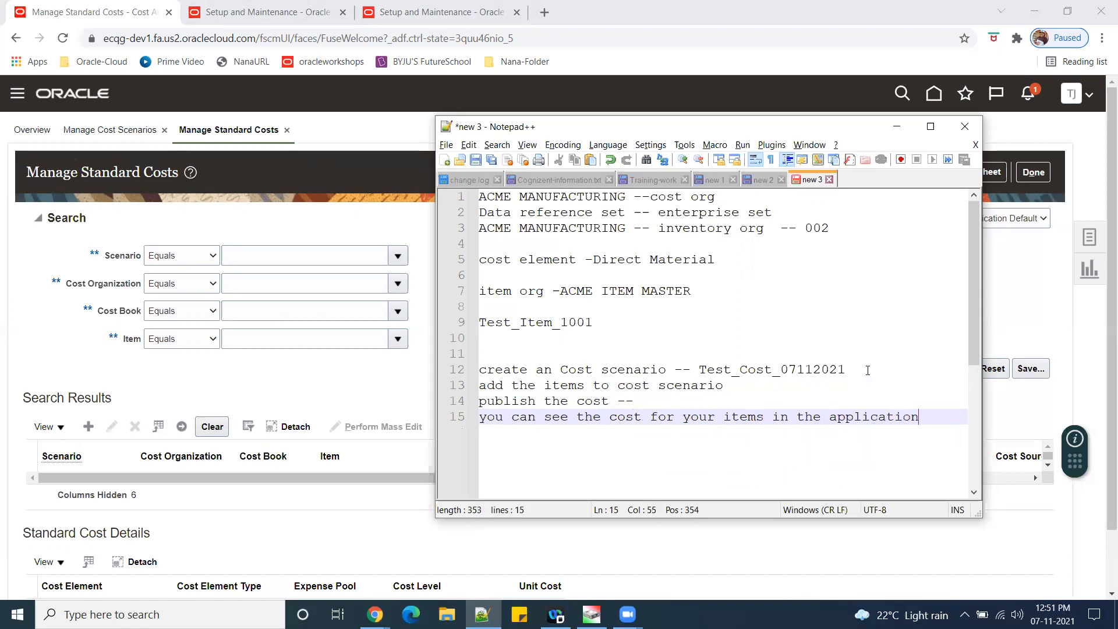
key(alt+Tab)
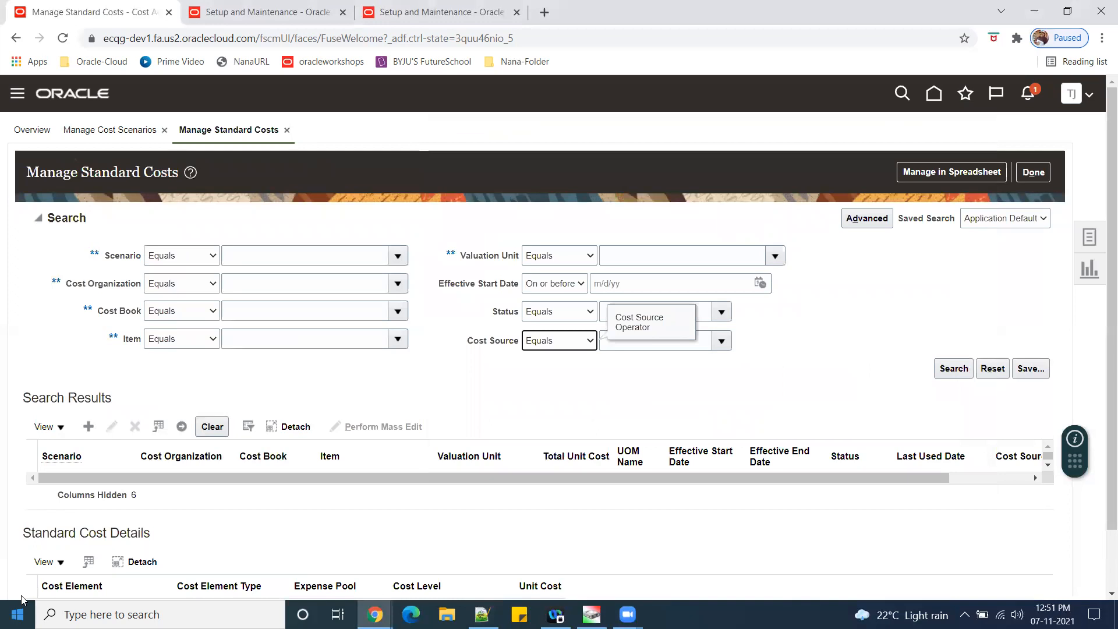
Start a new standard cost and set its scenario to Test_Cost_07112021, copied from the Notepad++ notes
click(87, 427)
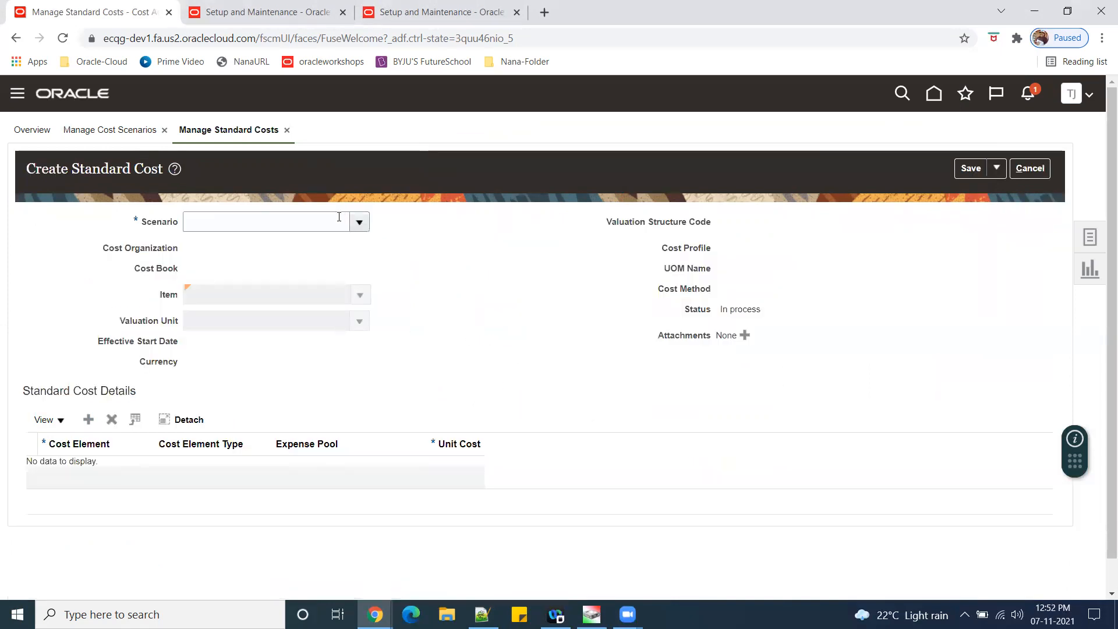
click(482, 615)
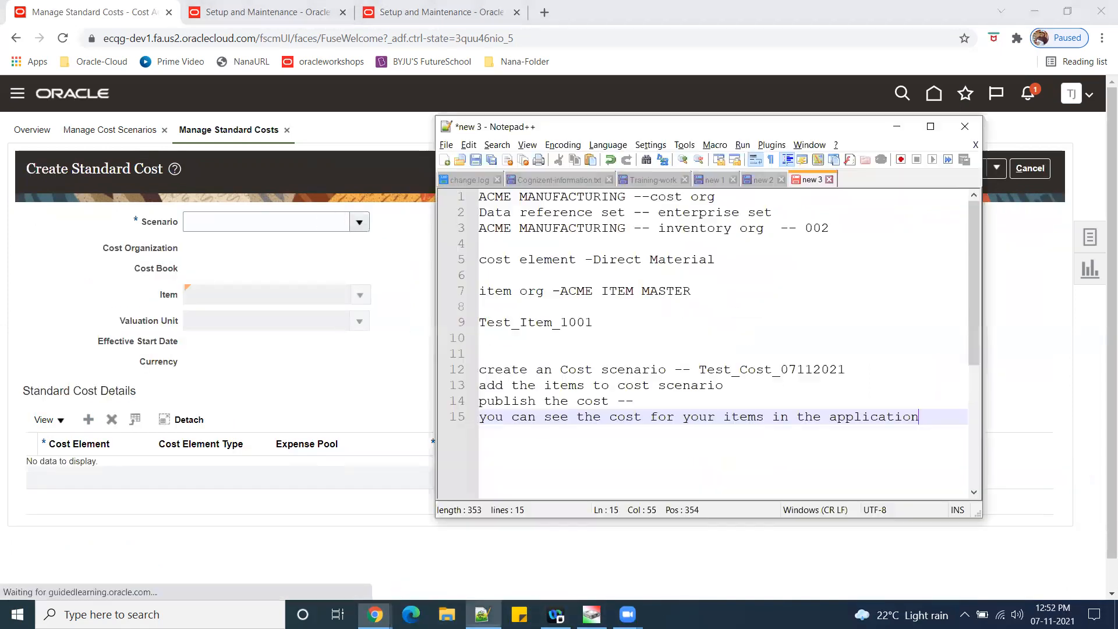
mouse_move(706, 371)
mouse_down()
mouse_move(807, 358)
mouse_move(797, 369)
mouse_move(699, 369)
mouse_up()
click(837, 387)
key(ctrl+c)
click(233, 220)
key(ctrl+v)
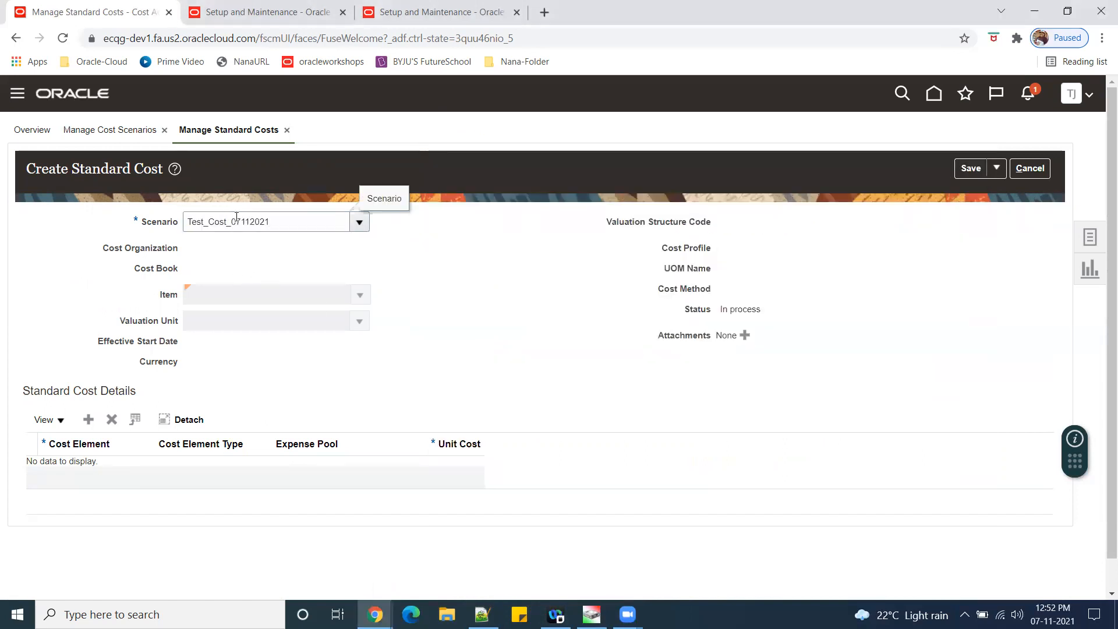
key(Tab)
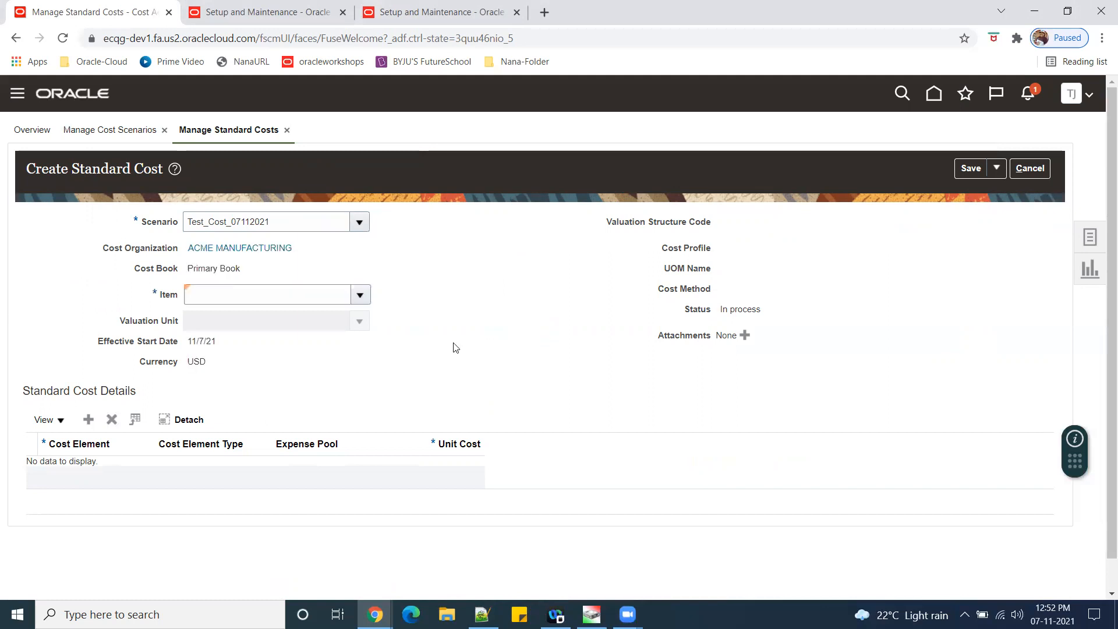
Copy Test_Item_1001 from the Notepad++ notes and set it as the standard cost's item in the browser
click(483, 615)
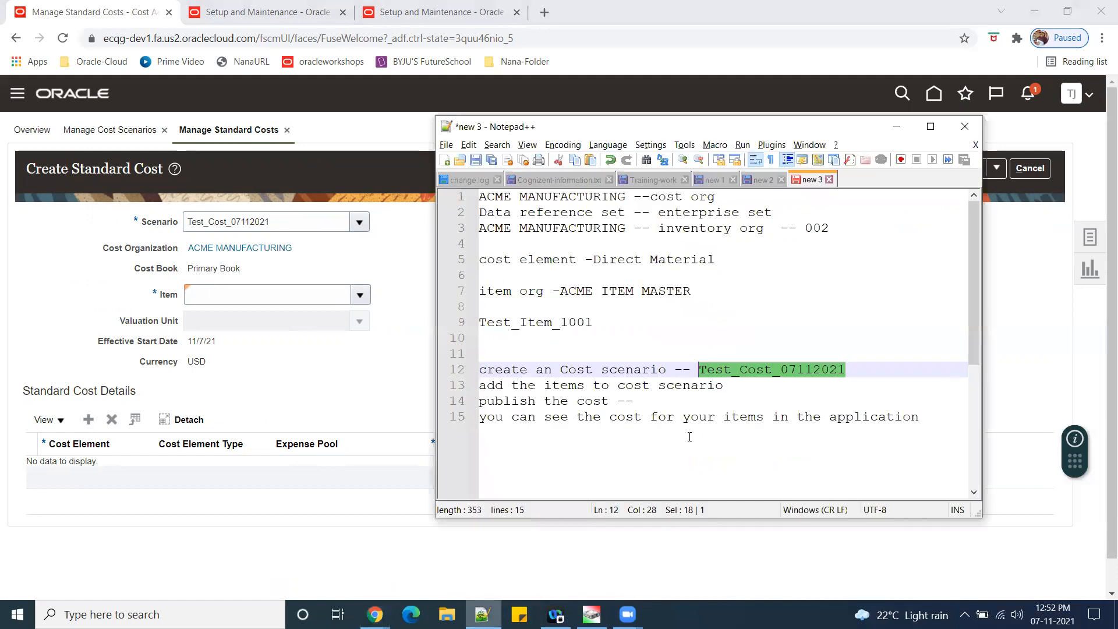
key(ctrl+End)
drag(595, 322, 479, 322)
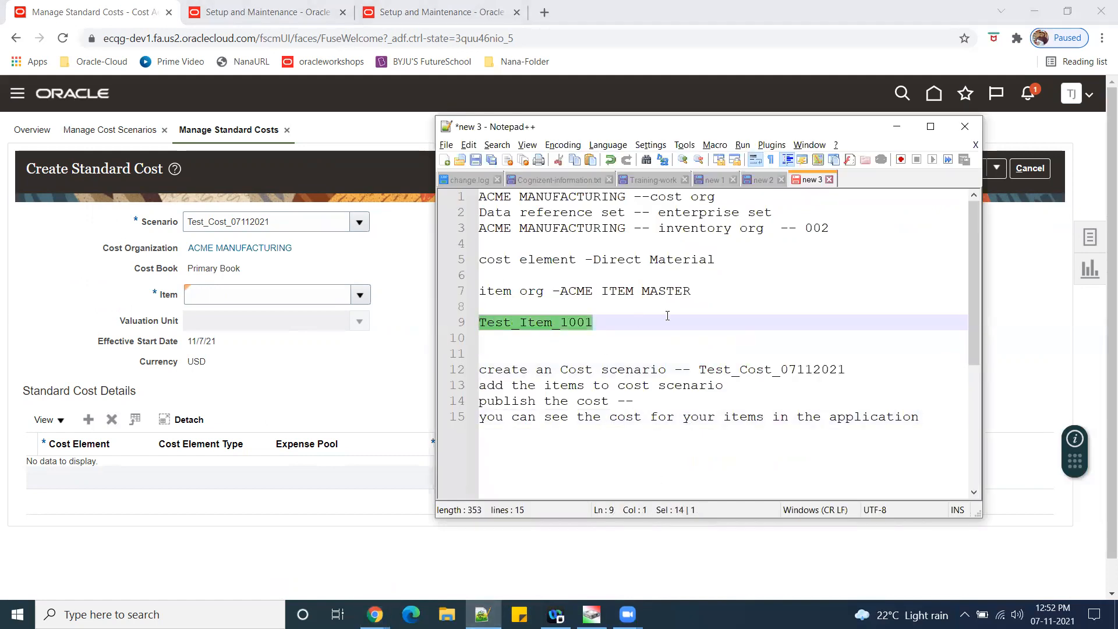
click(248, 290)
key(ctrl+v)
key(Tab)
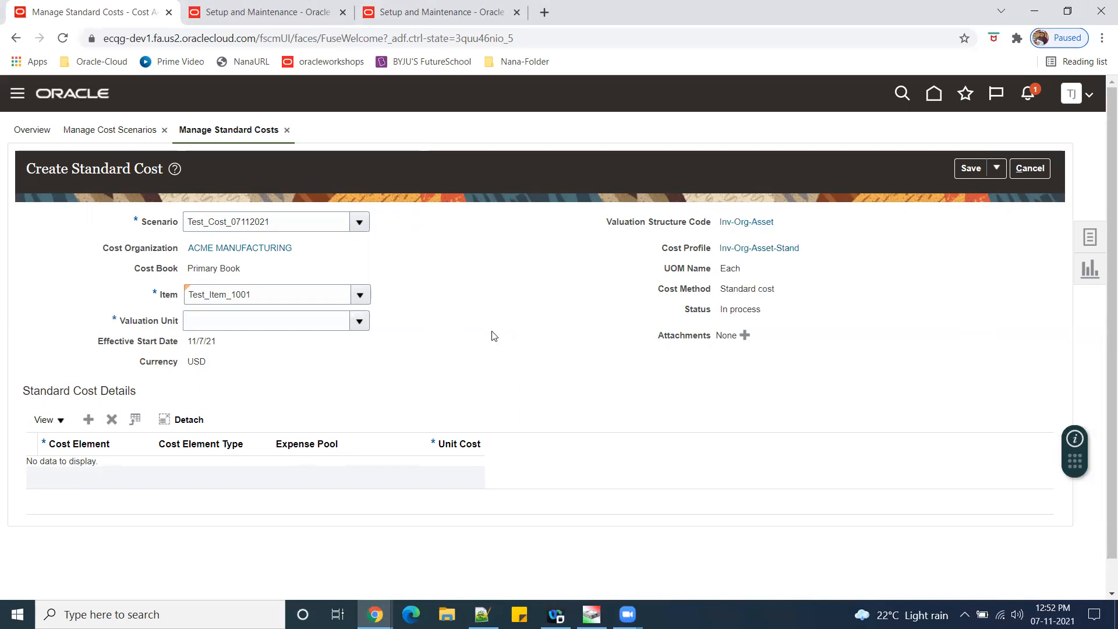
Set the standard cost's valuation unit to ACME_MFG_VU
click(359, 321)
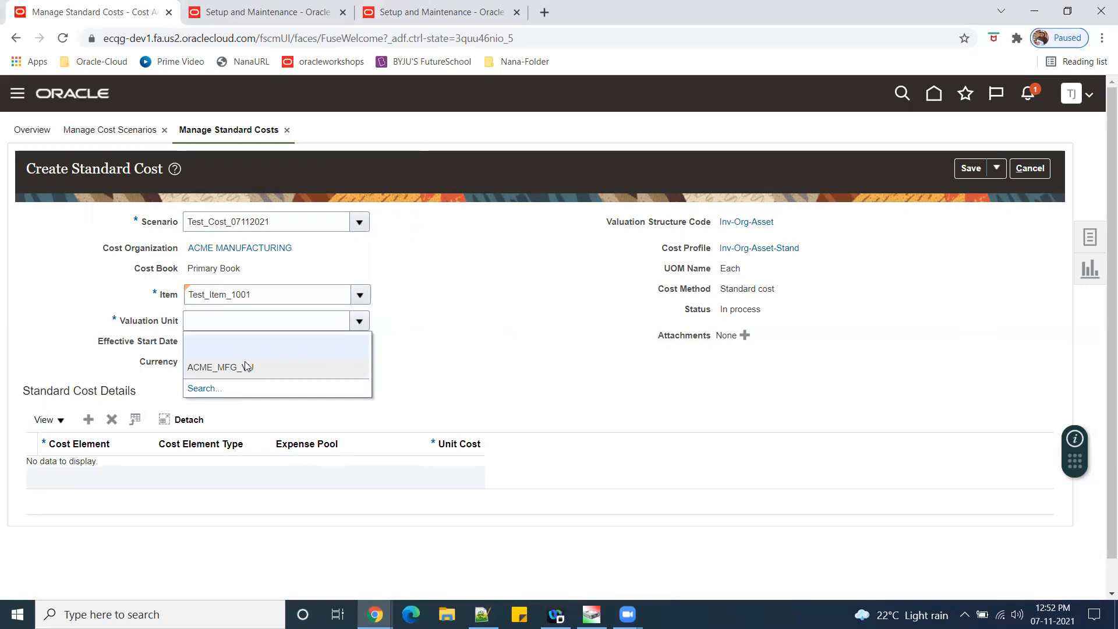
click(247, 368)
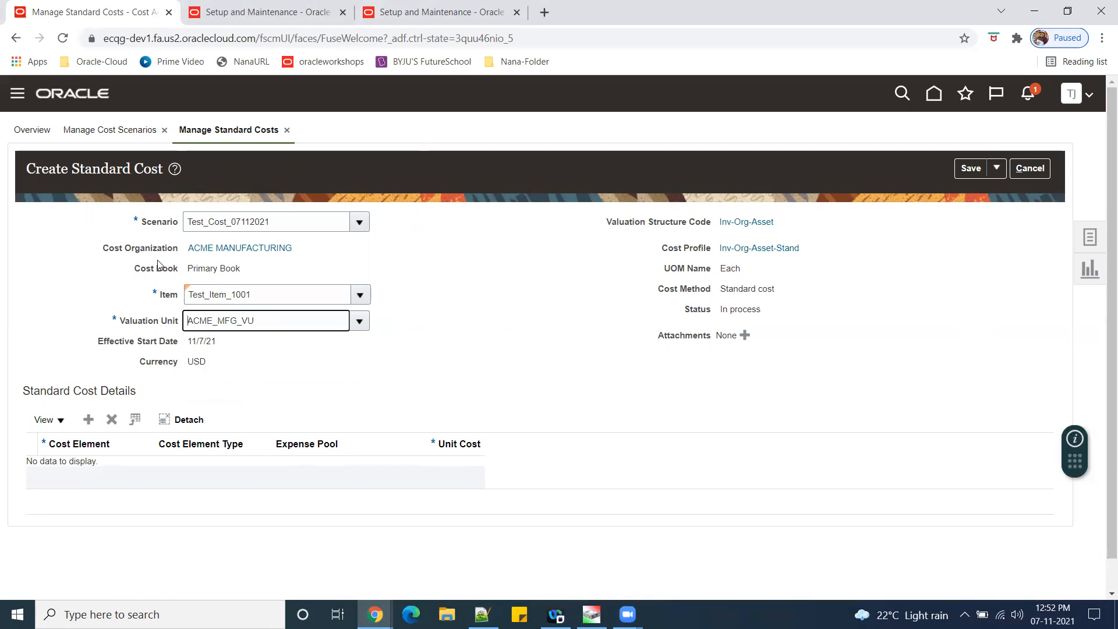
drag(111, 252, 174, 252)
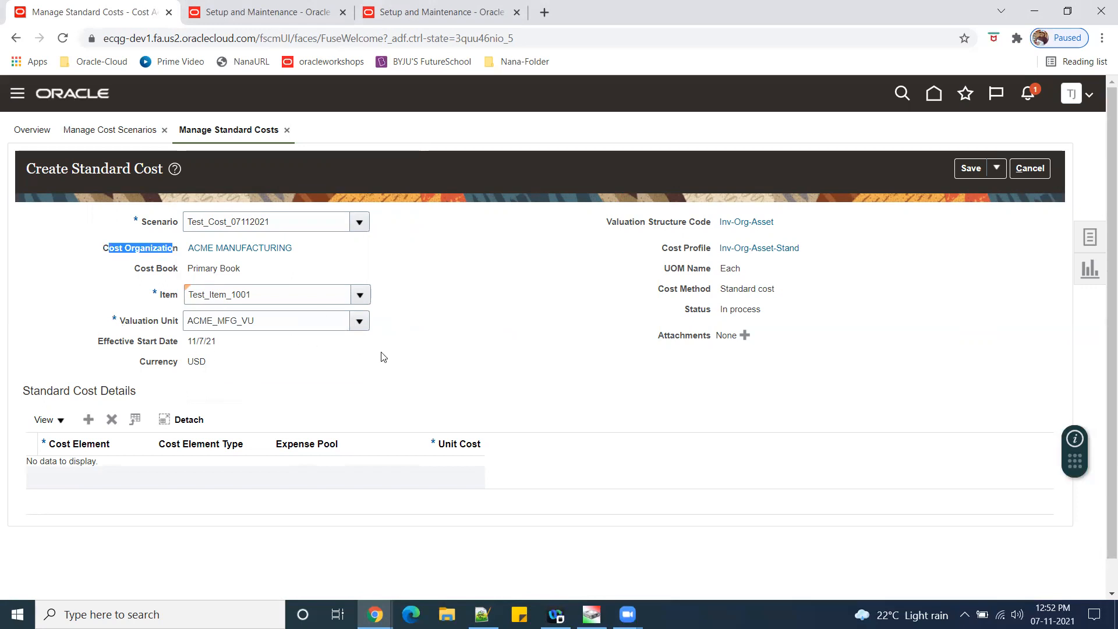
Record the copied valuation unit in the Notepad++ notes as "ACME_MFG_VU -- Valuation unit" below Test_Item_1001 and return to the browser
click(294, 322)
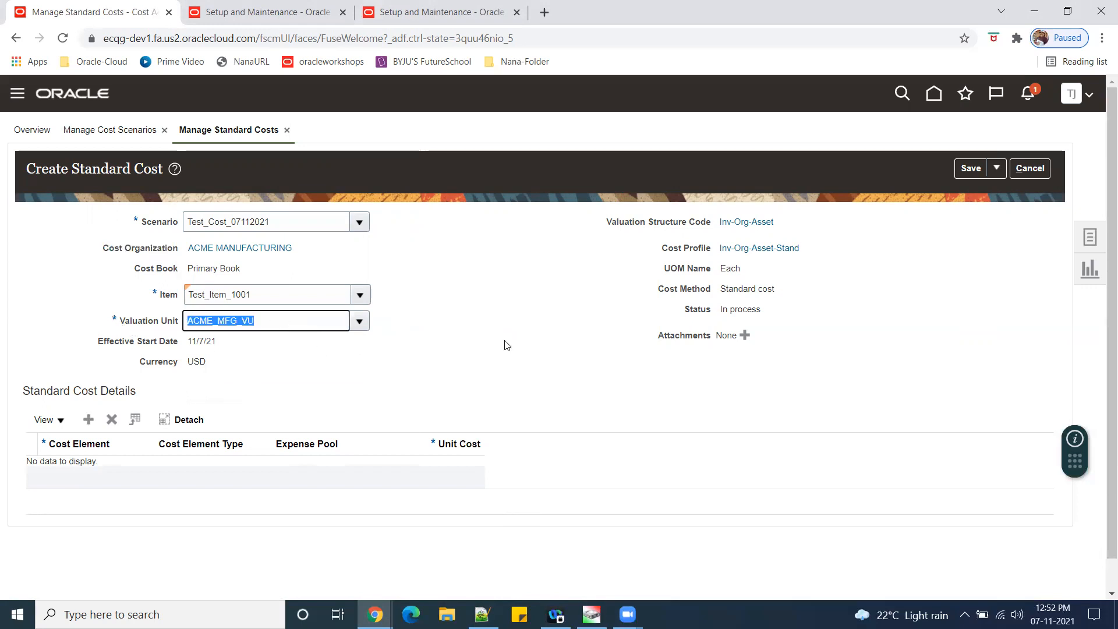
click(482, 615)
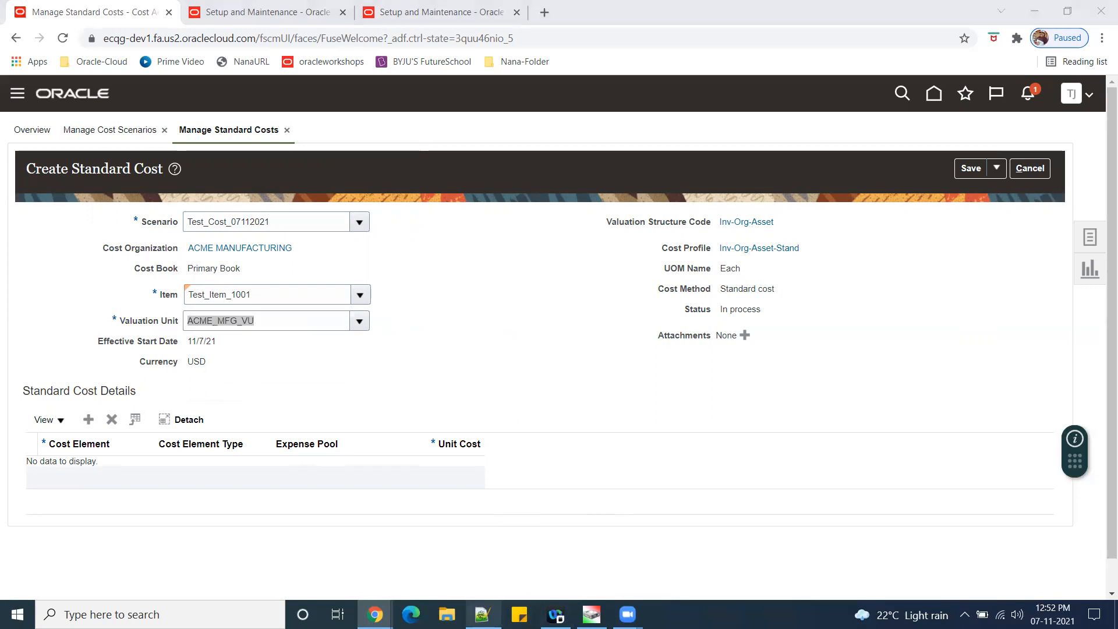
click(624, 336)
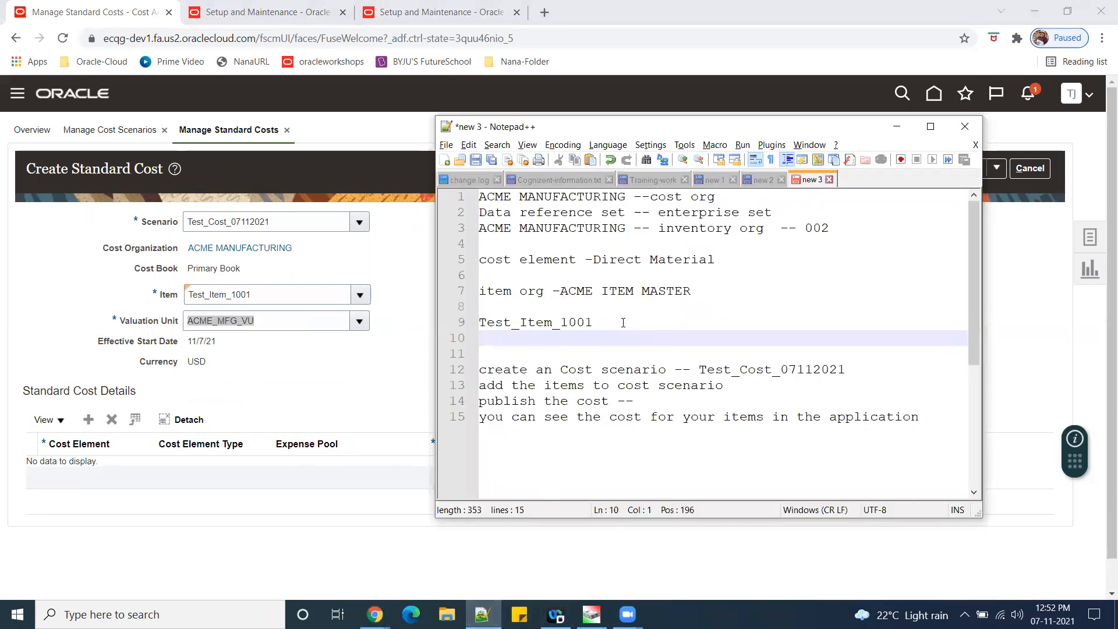
key(Return)
key(ctrl+v)
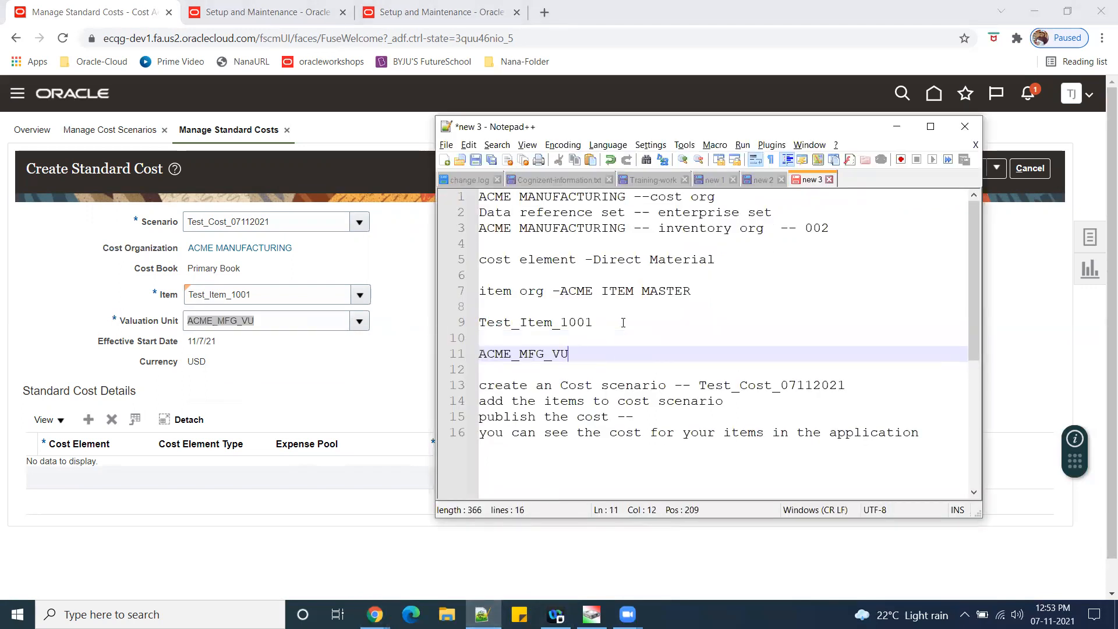
text(-- Valuation s)
key(BackSpace)
text(unit)
key(alt+Tab)
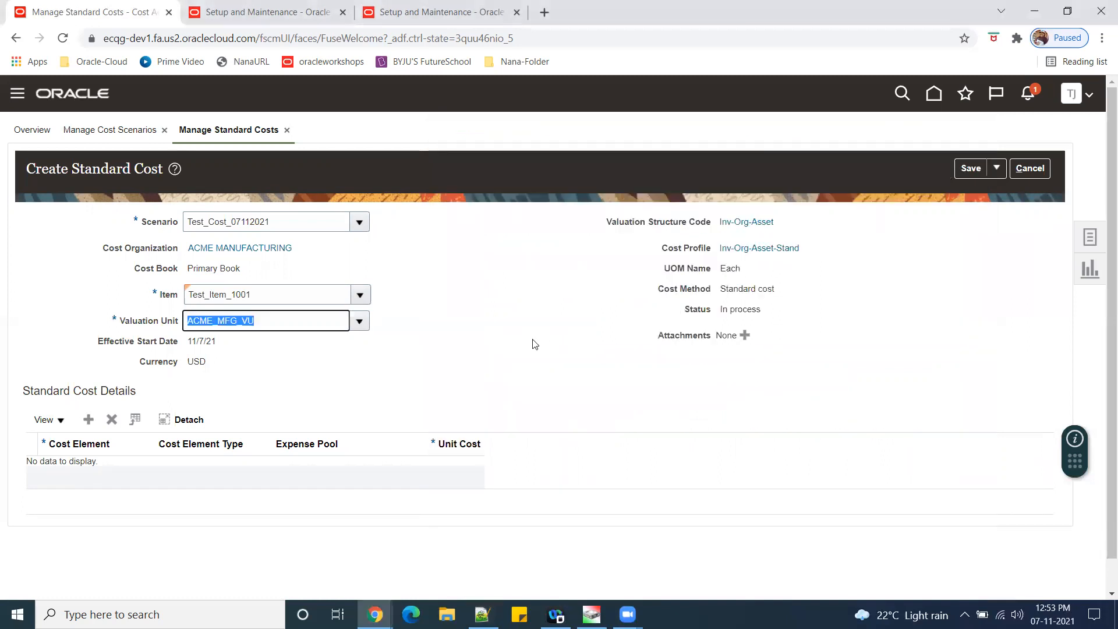
Add a standard cost detail row with the cost element Direct Material, copied from the Notepad++ notes, choosing the Common Set entry
click(505, 342)
click(88, 419)
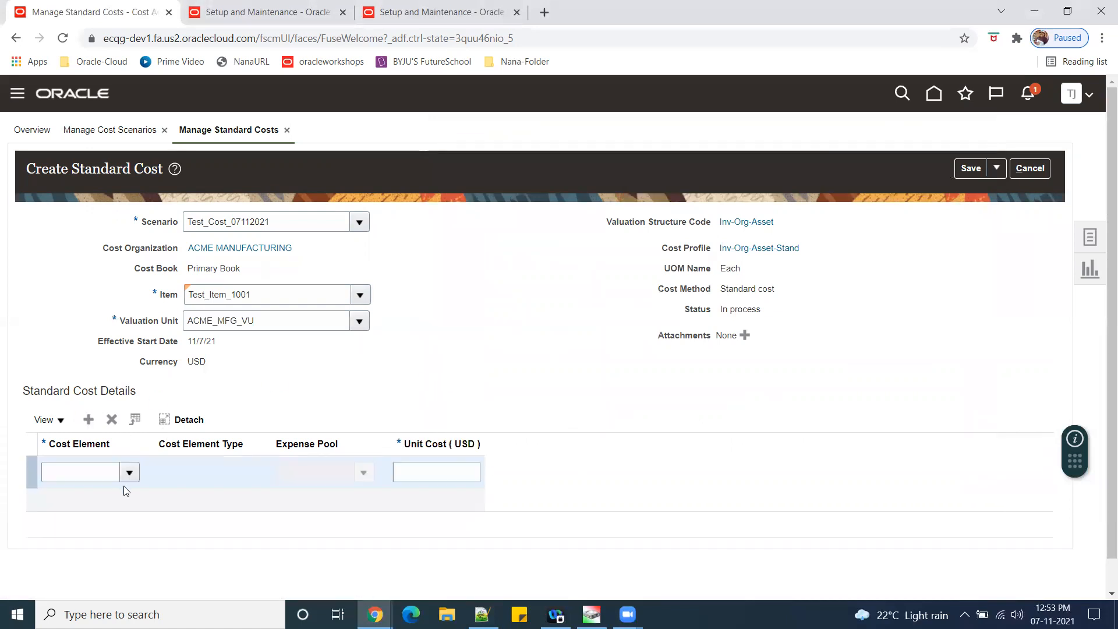
click(483, 615)
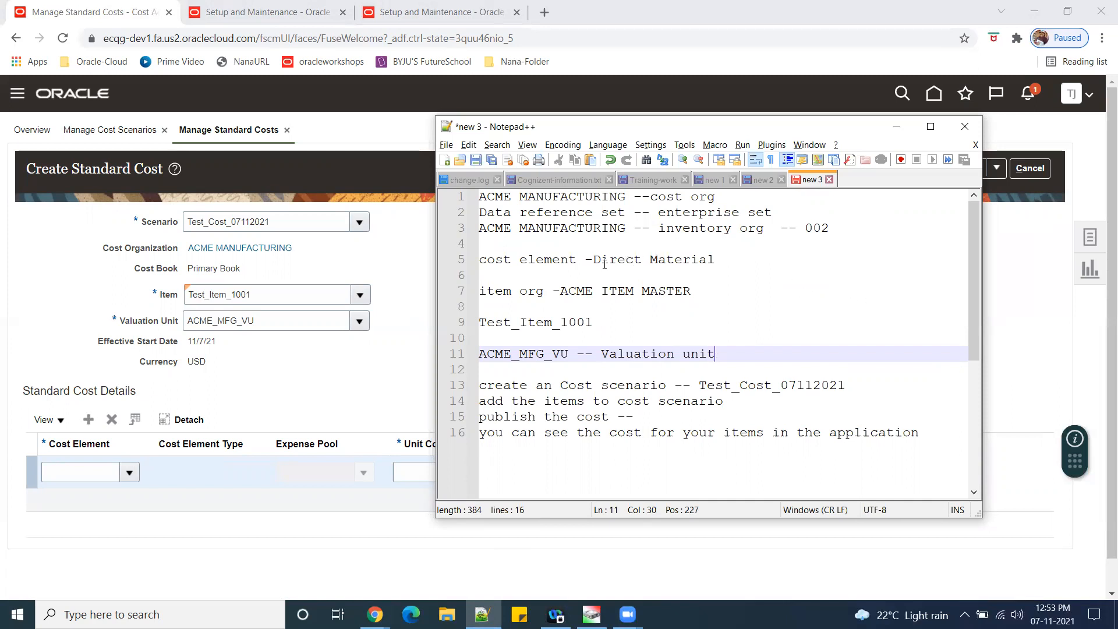
drag(593, 261, 716, 253)
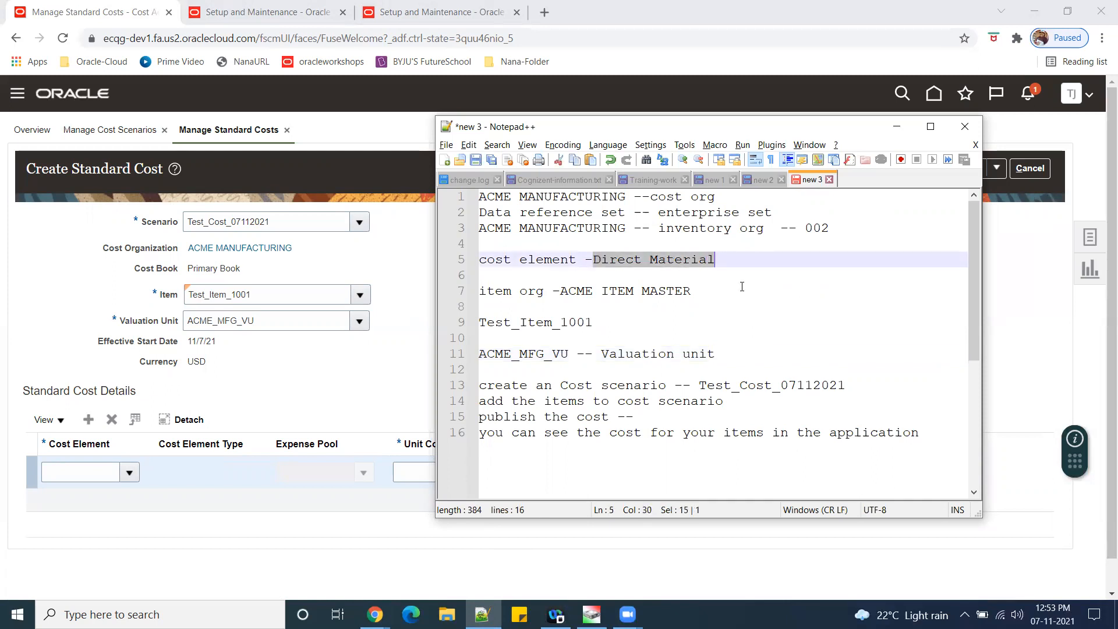
click(274, 424)
click(87, 471)
key(ctrl+v)
click(225, 494)
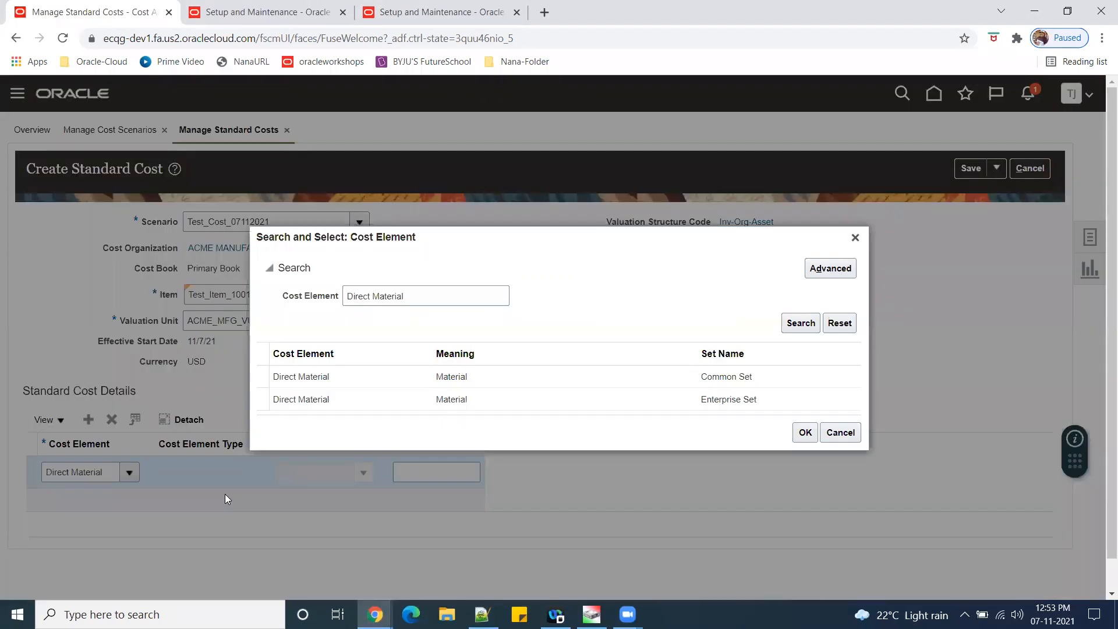
click(616, 377)
click(805, 433)
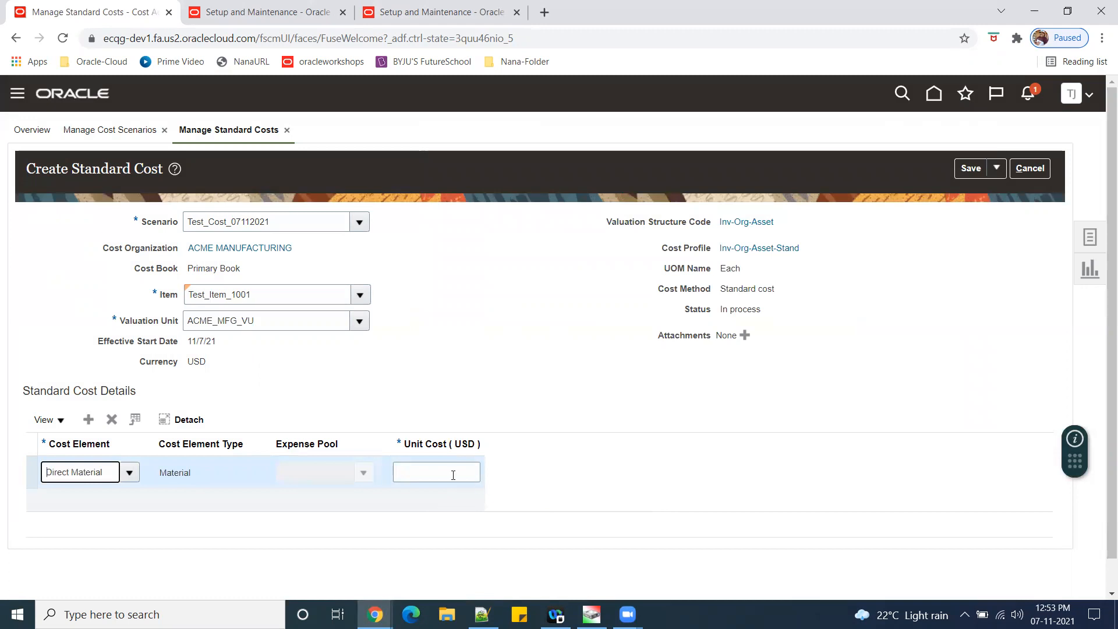
Set the Direct Material unit cost to 340 USD and save the standard cost
click(453, 474)
text(340)
key(Tab)
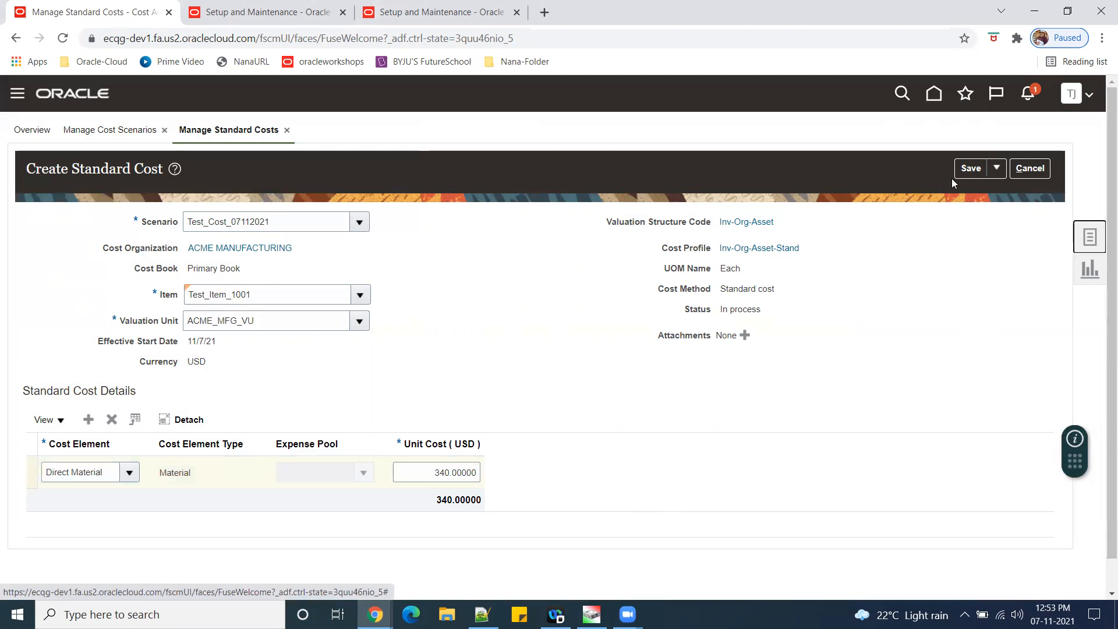
click(968, 168)
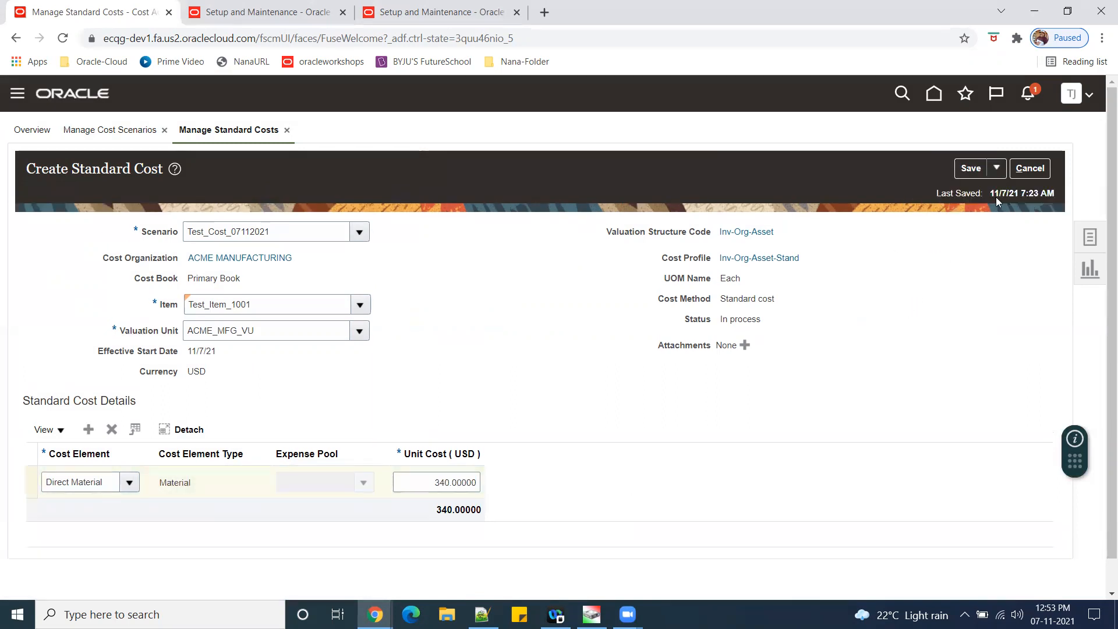
Copy the scenario name Test_Cost_07112021 from the standard cost, and save and close the record
click(998, 167)
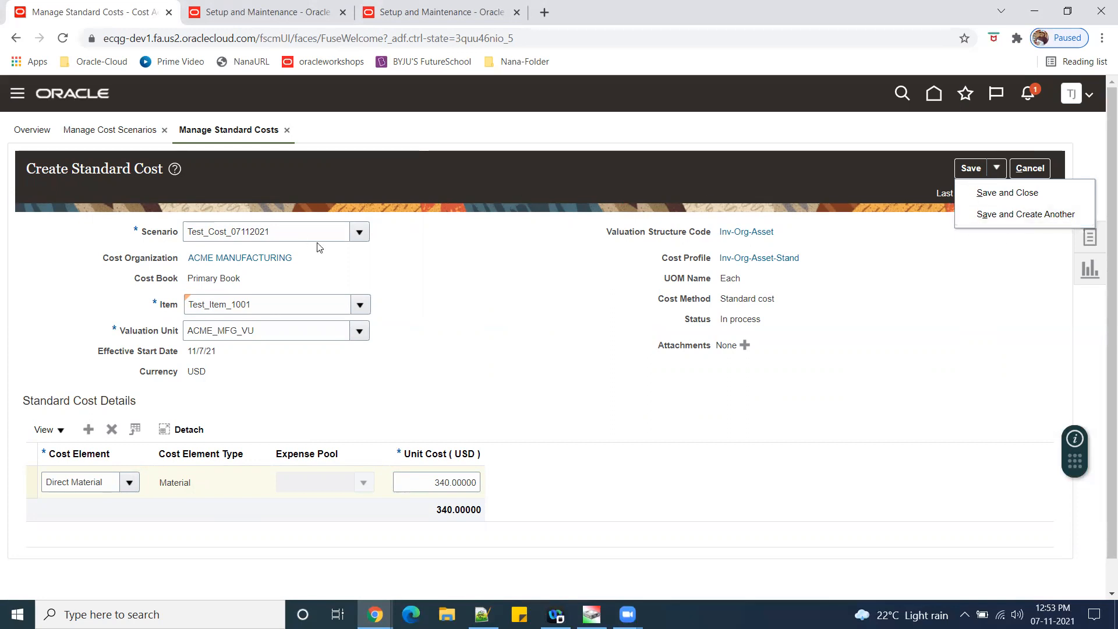
click(161, 234)
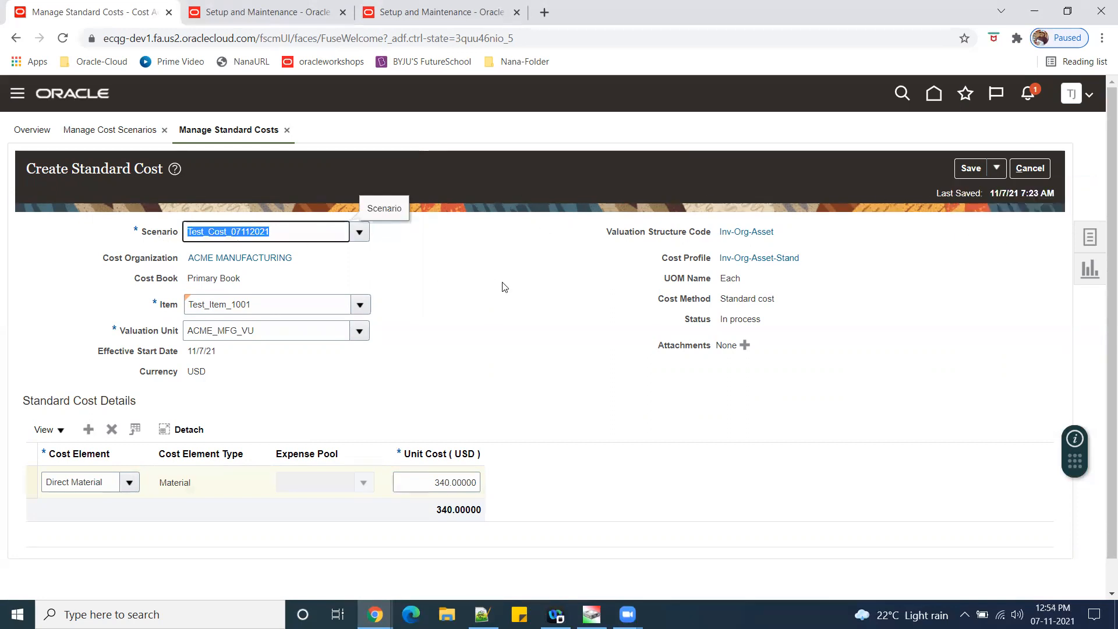
click(997, 168)
click(1010, 198)
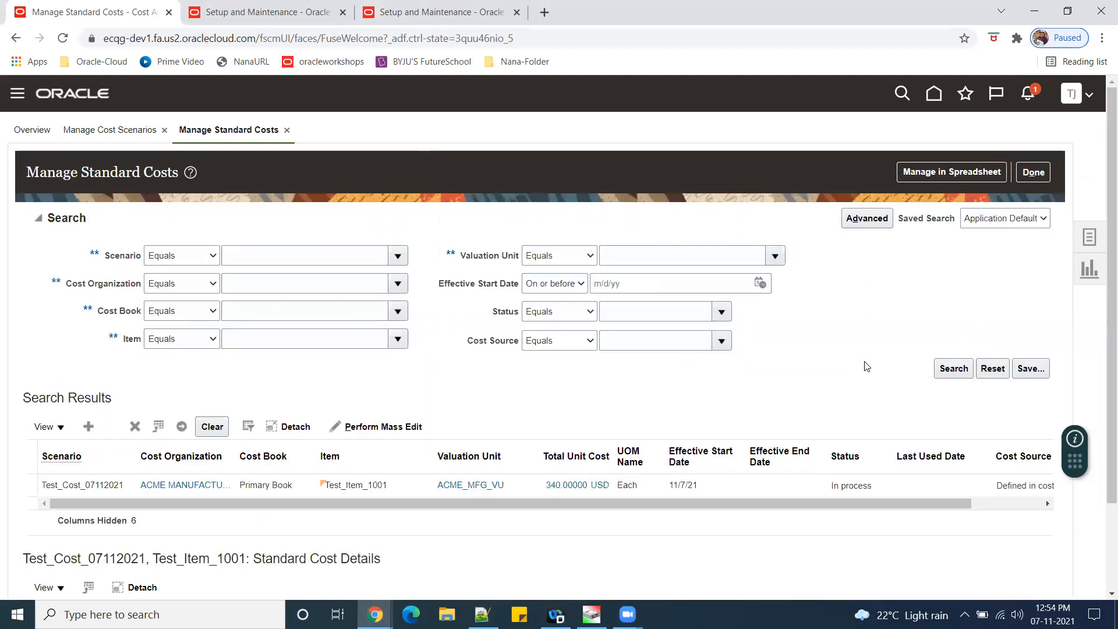
Finish managing standard costs and search the cost scenarios for Test_Cost_07112021
click(1038, 173)
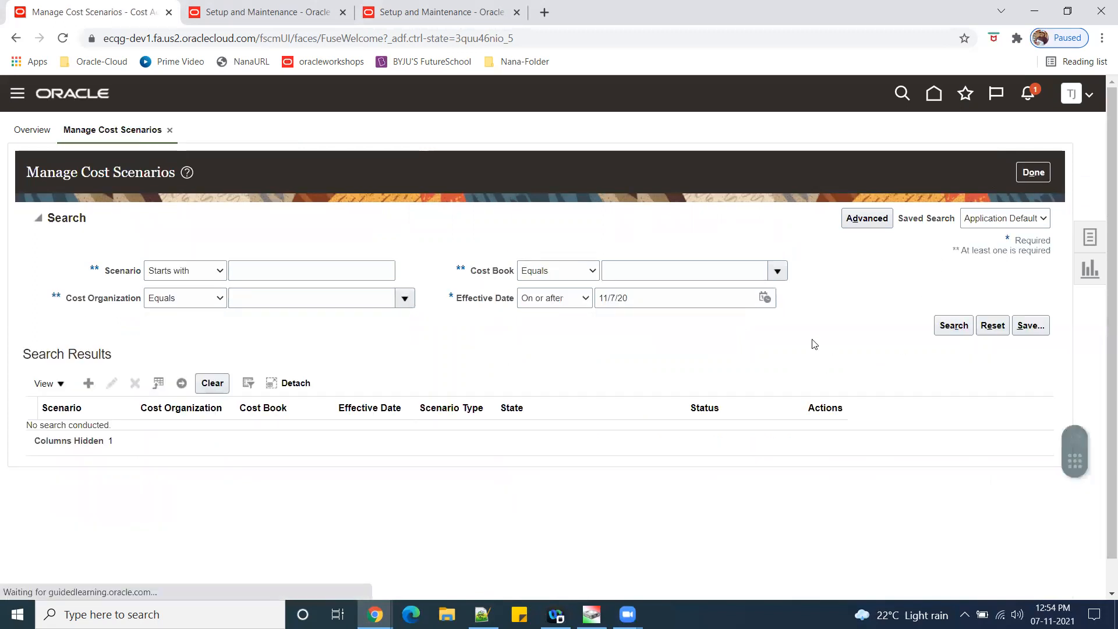
click(377, 276)
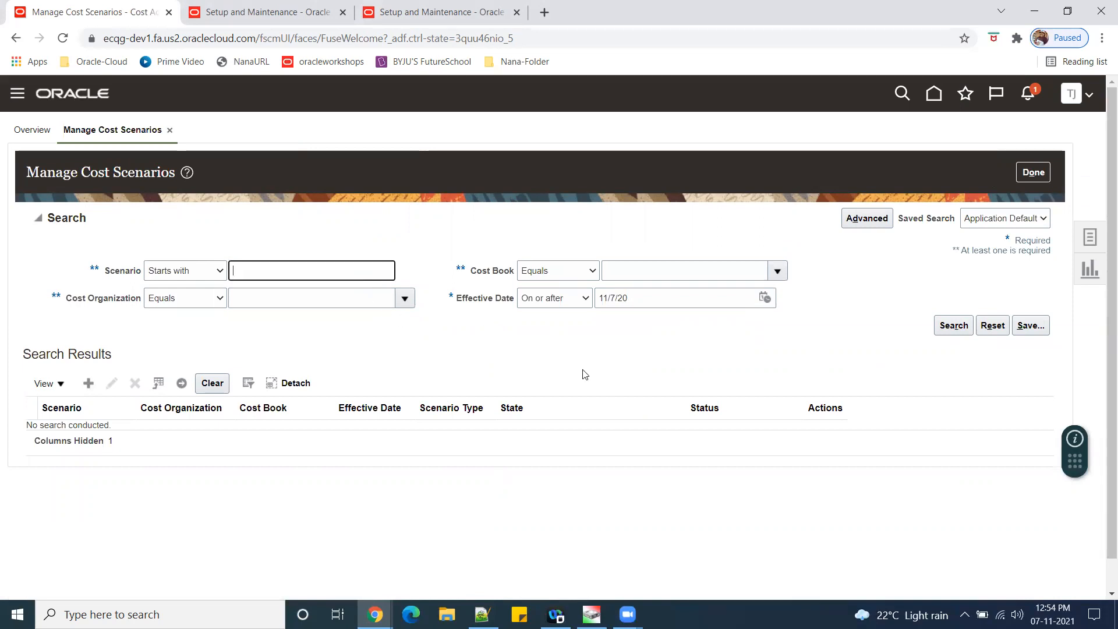
key(ctrl+v)
click(949, 324)
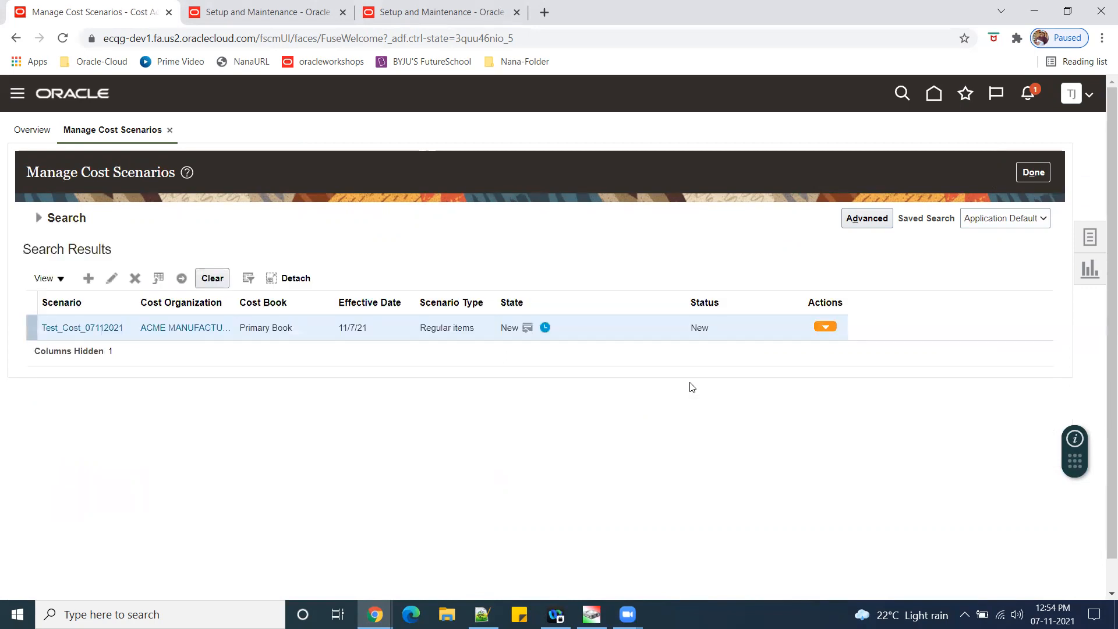
Submit the Update Standard Costs process for scenario Test_Cost_07112021 and acknowledge the confirmation
click(826, 326)
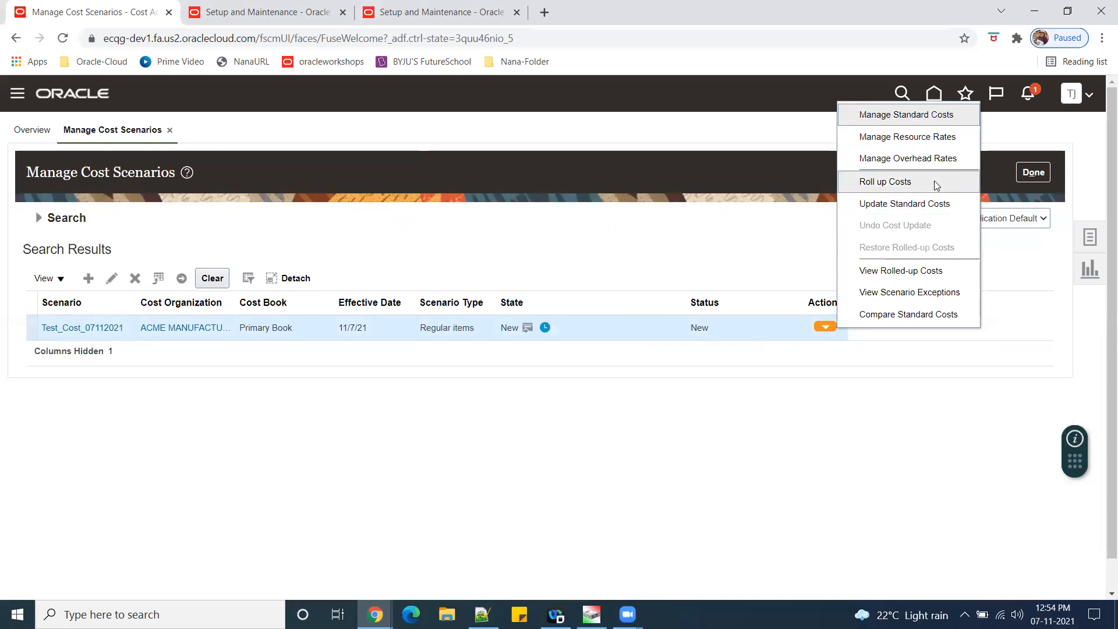
click(888, 205)
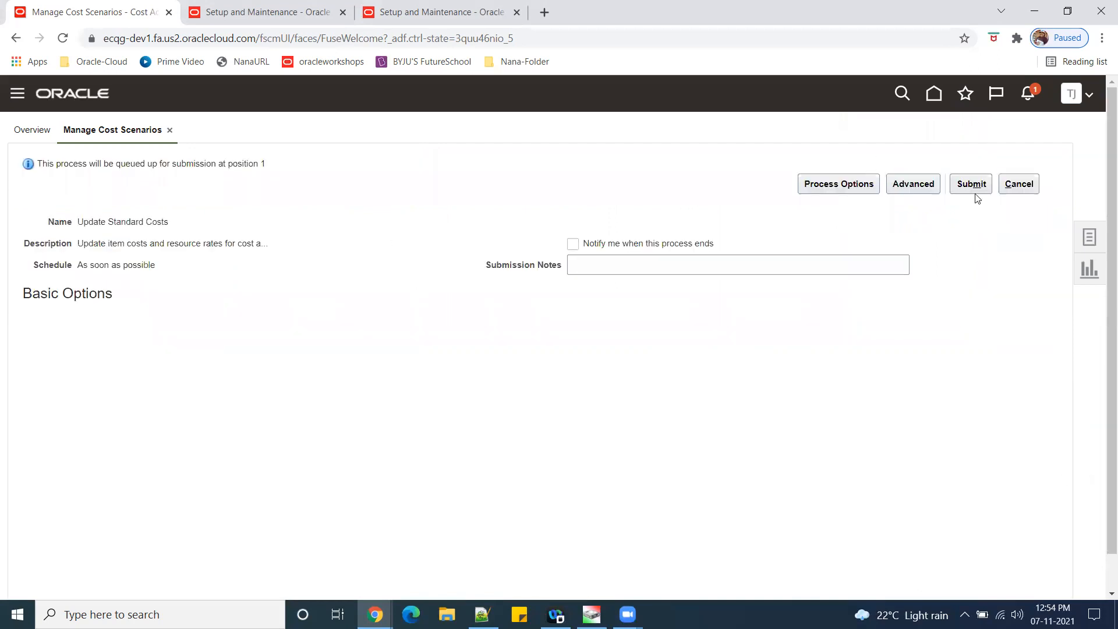
click(981, 188)
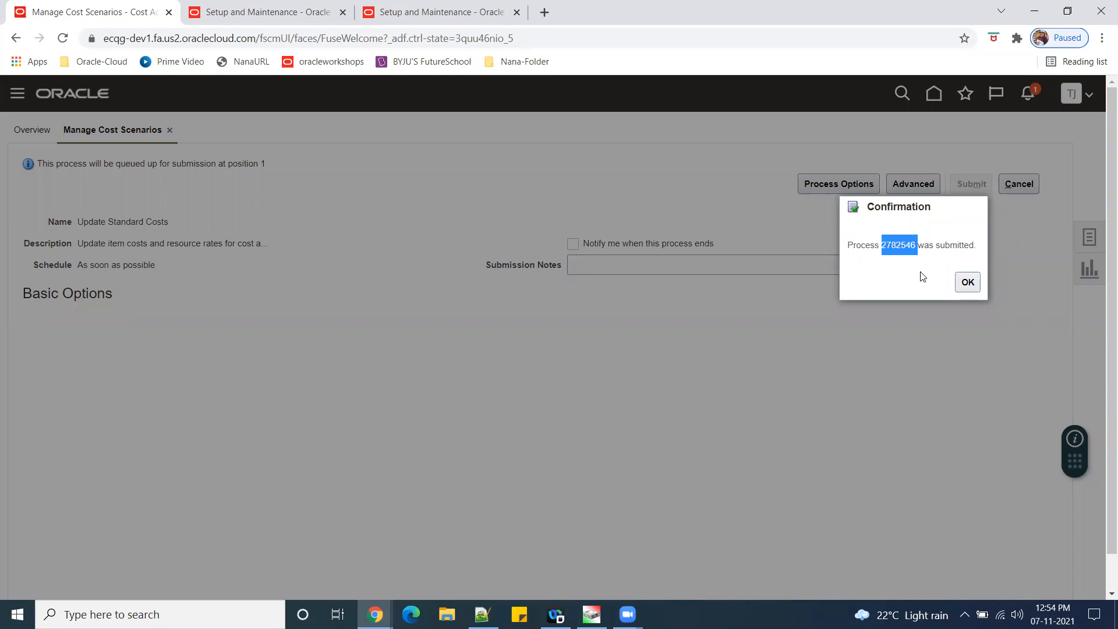
click(970, 284)
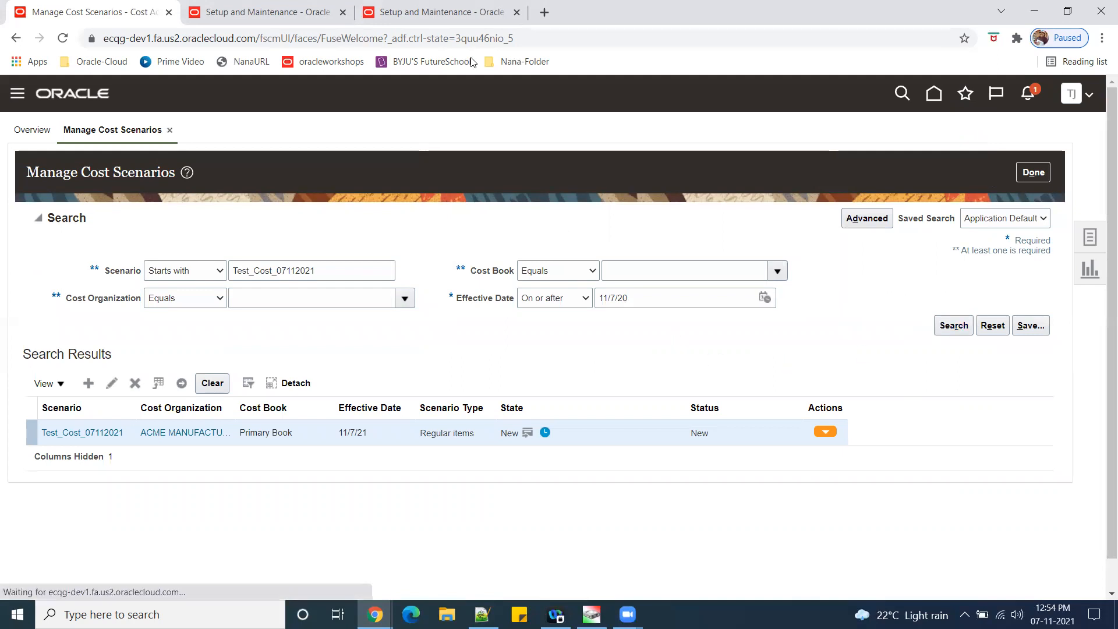
Open Scheduled Processes from the Tools group of the Oracle home page in the second browser tab
click(259, 13)
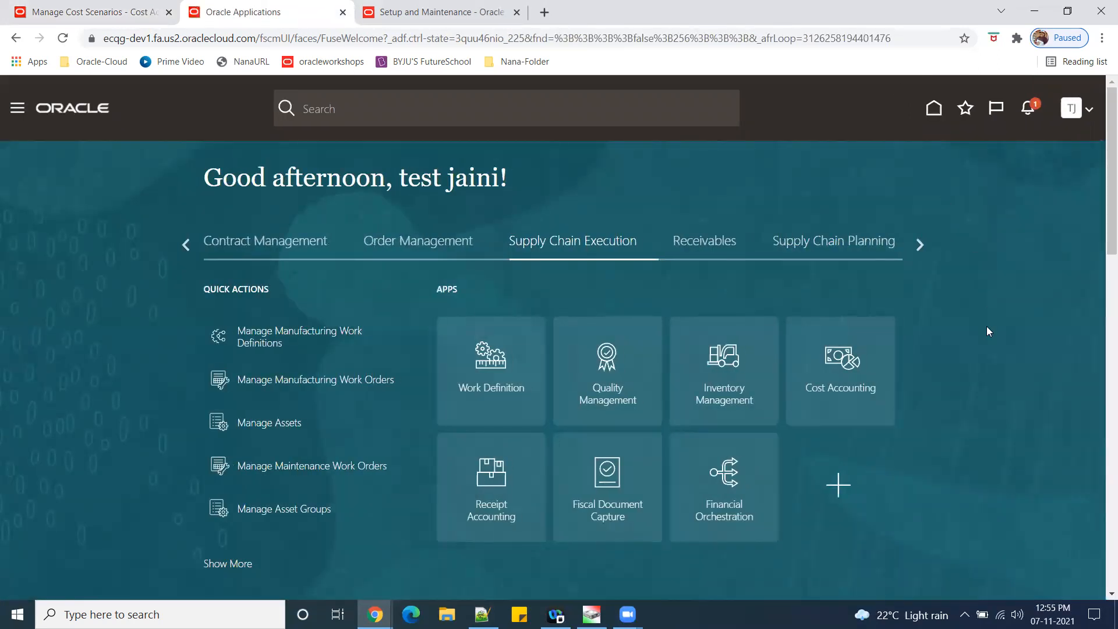
click(919, 246)
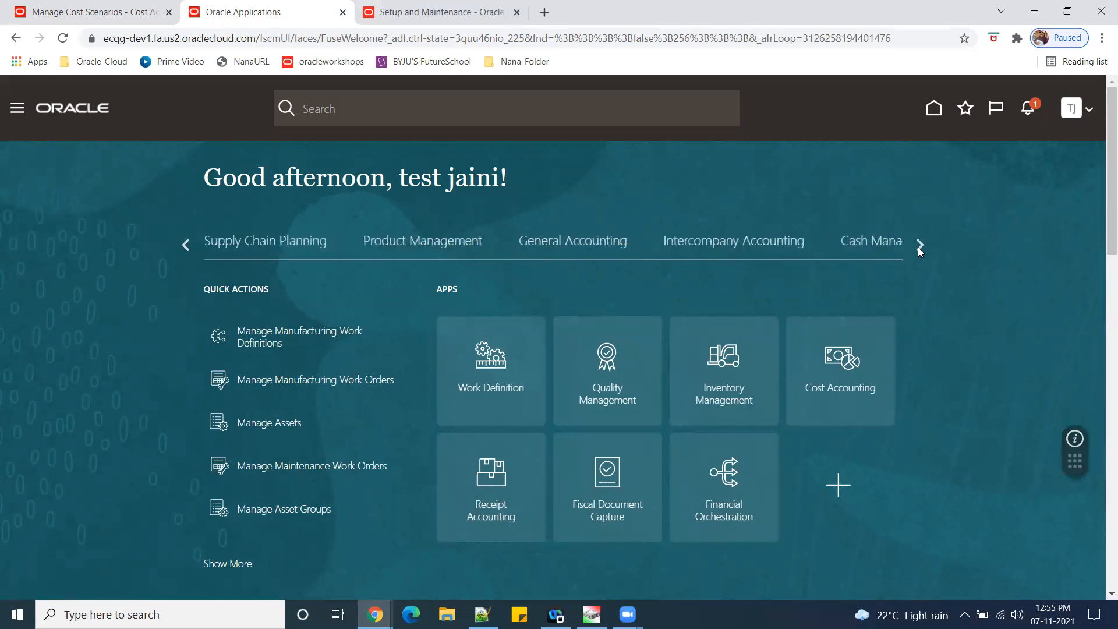
click(919, 246)
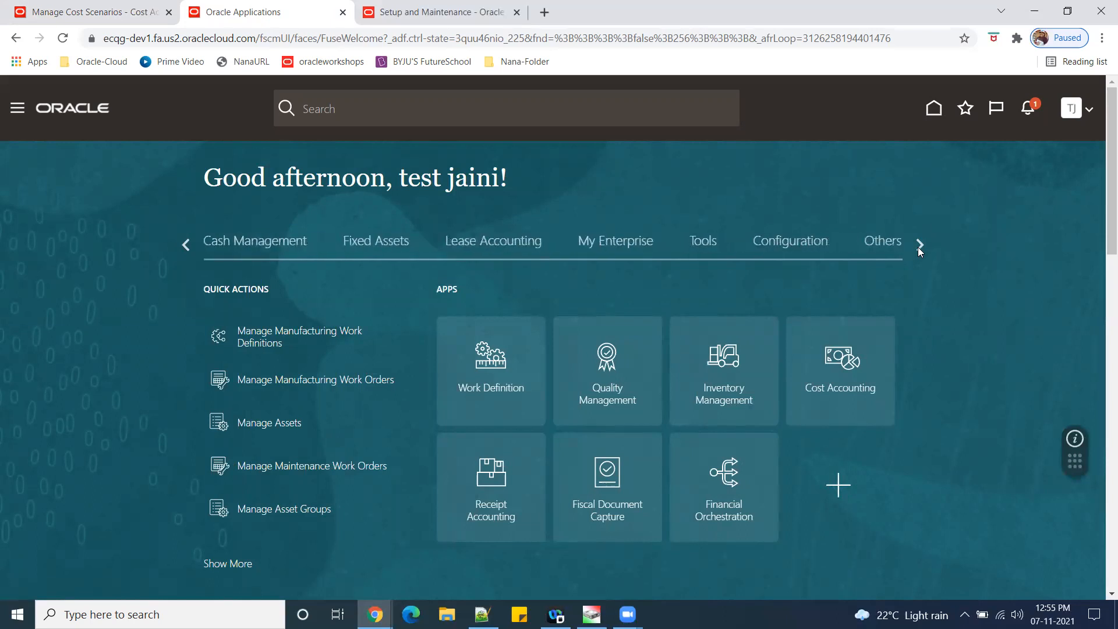
click(696, 251)
scroll(933, 460, down, 4)
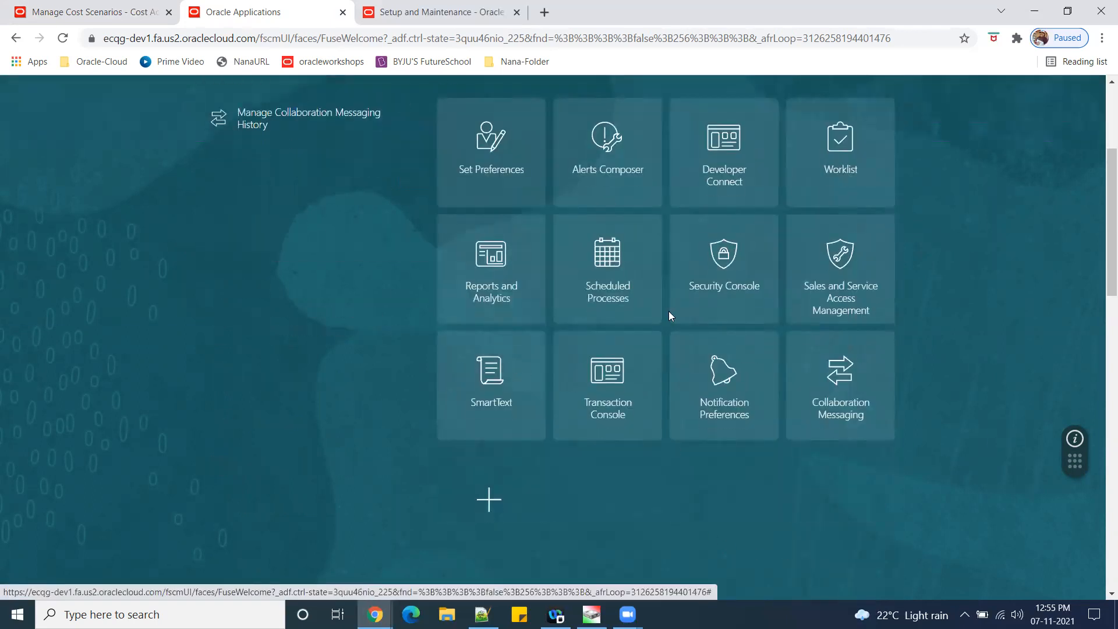
click(608, 295)
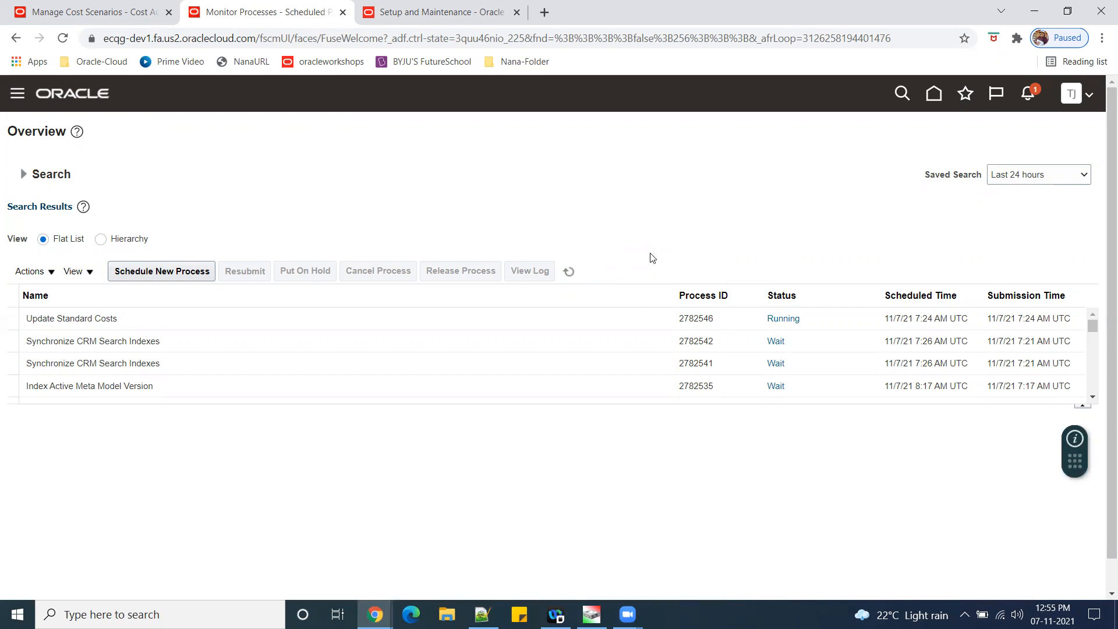
Refresh the scheduled processes list repeatedly and check the status of the Update Standard Costs process
click(570, 273)
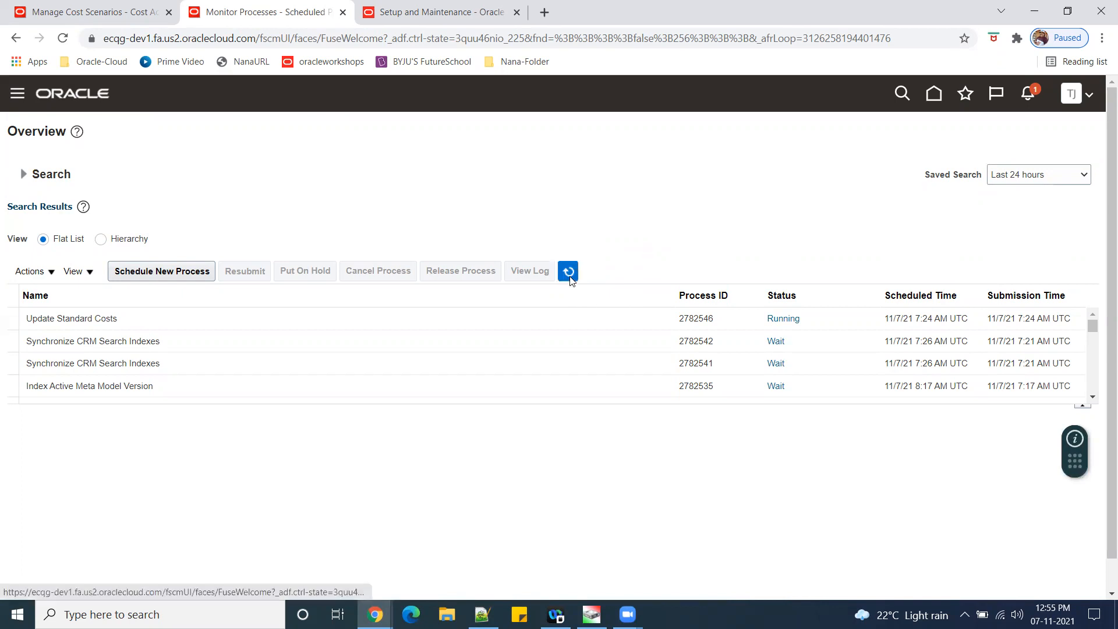
click(826, 317)
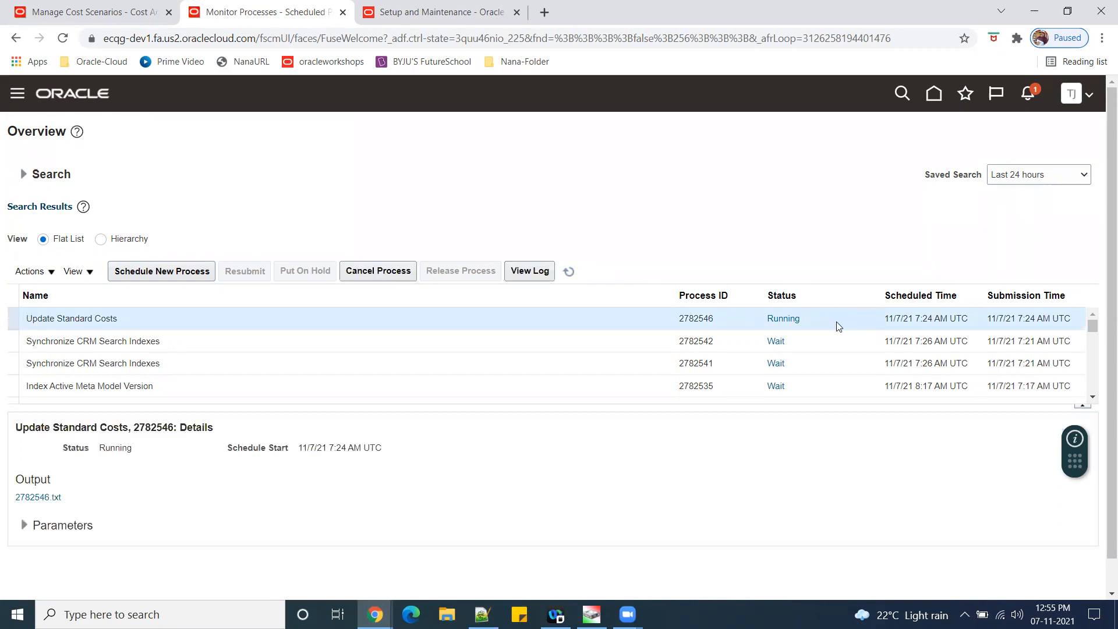
click(570, 278)
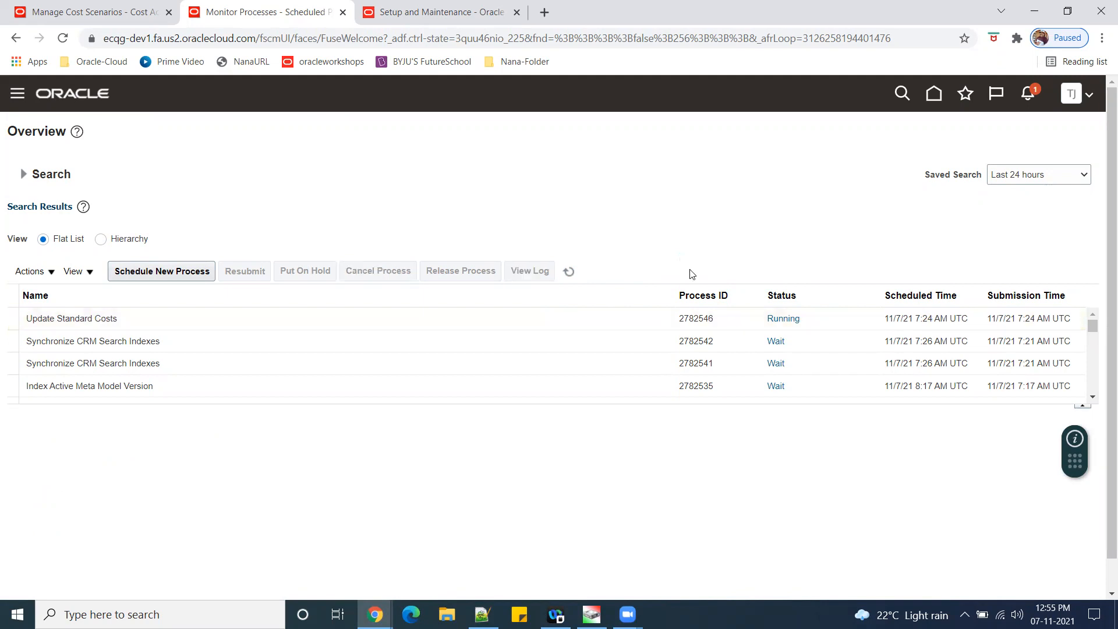
click(569, 272)
click(569, 272)
Return to Manage Cost Scenarios, rerun the search for Test_Cost_07112021 and check the scenario's state and status
click(85, 15)
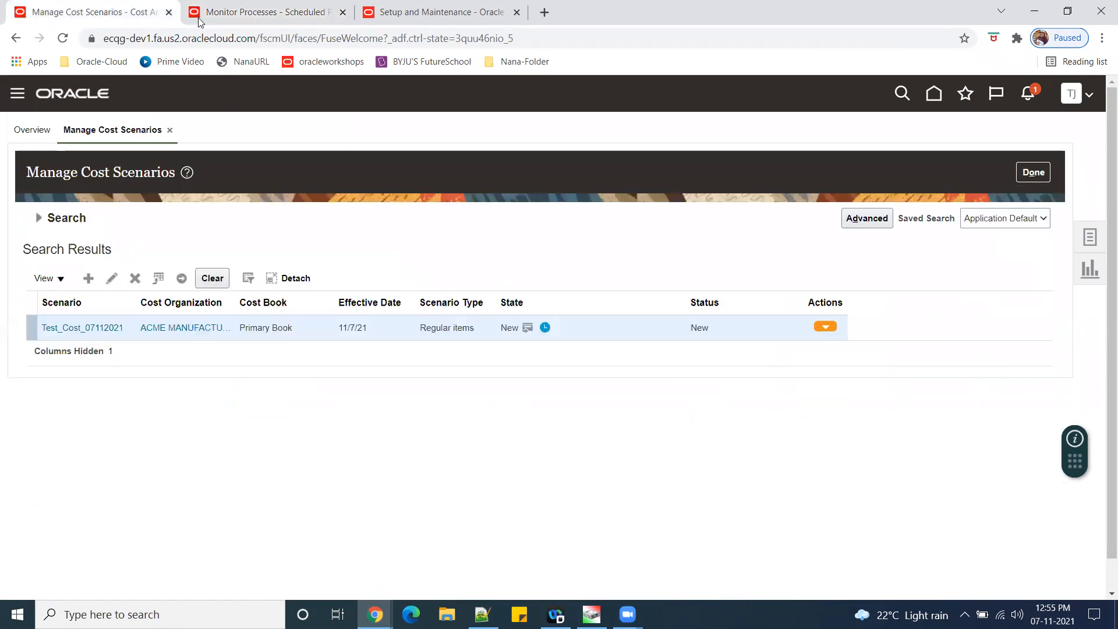
click(39, 219)
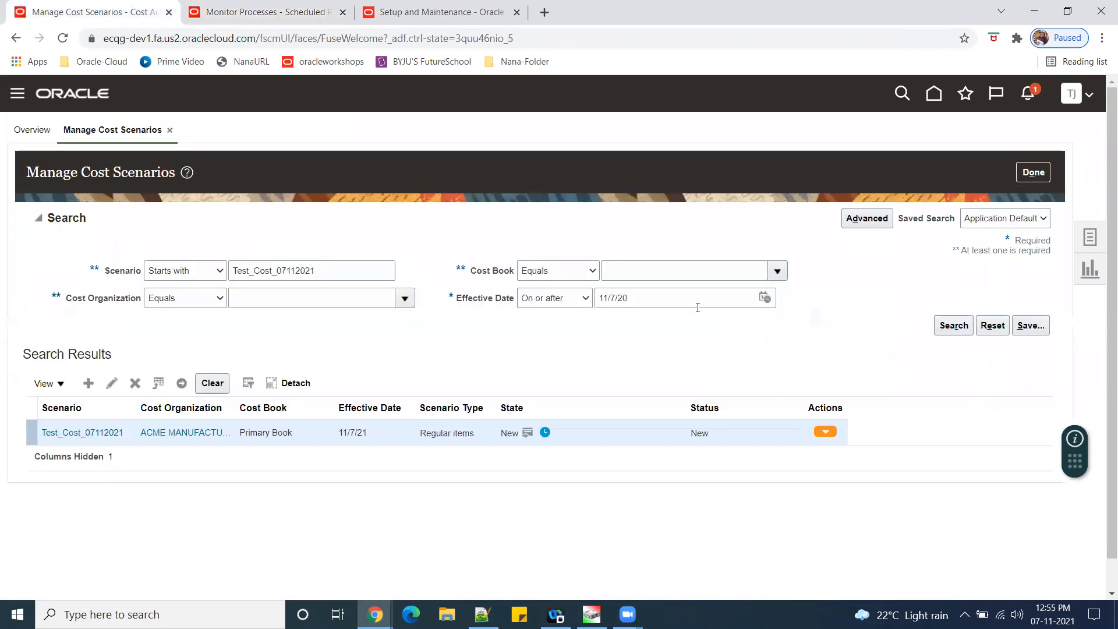
click(949, 326)
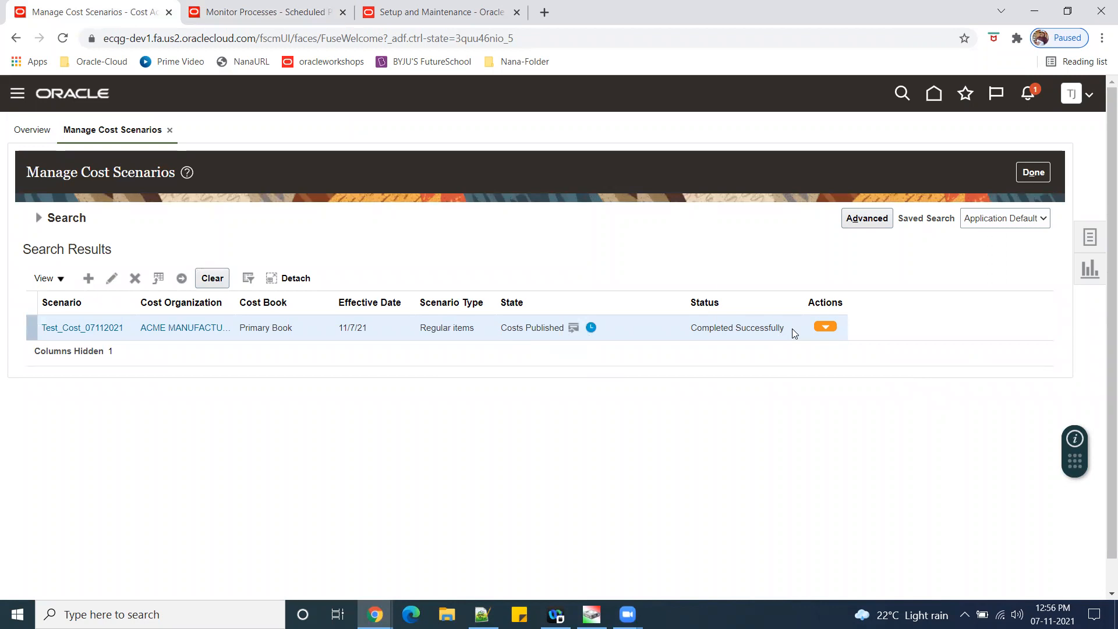
drag(784, 328, 698, 321)
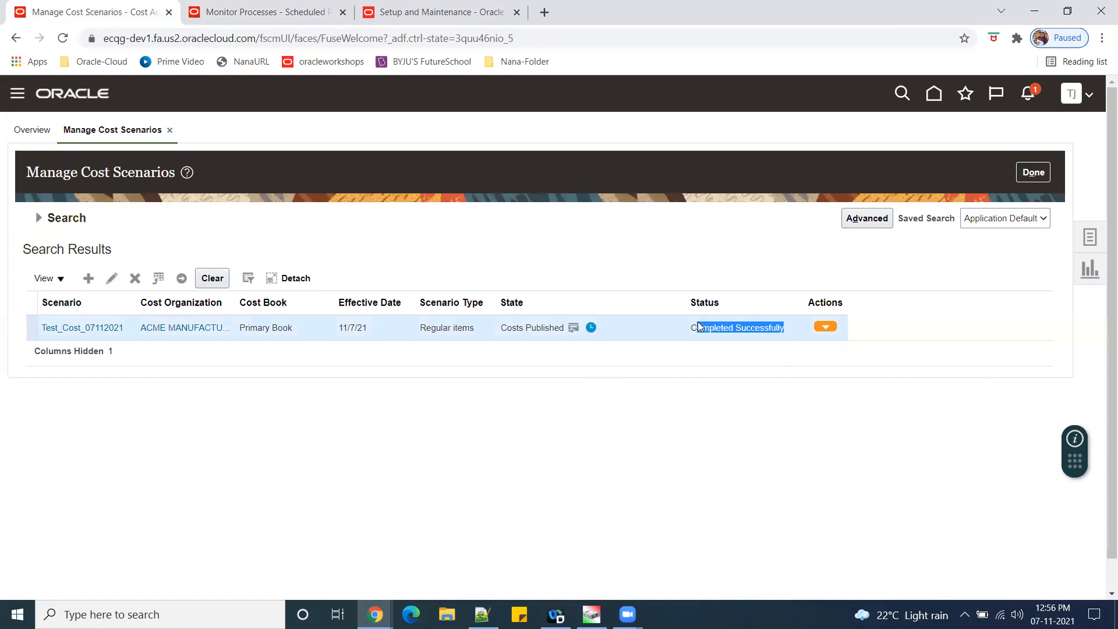
click(662, 391)
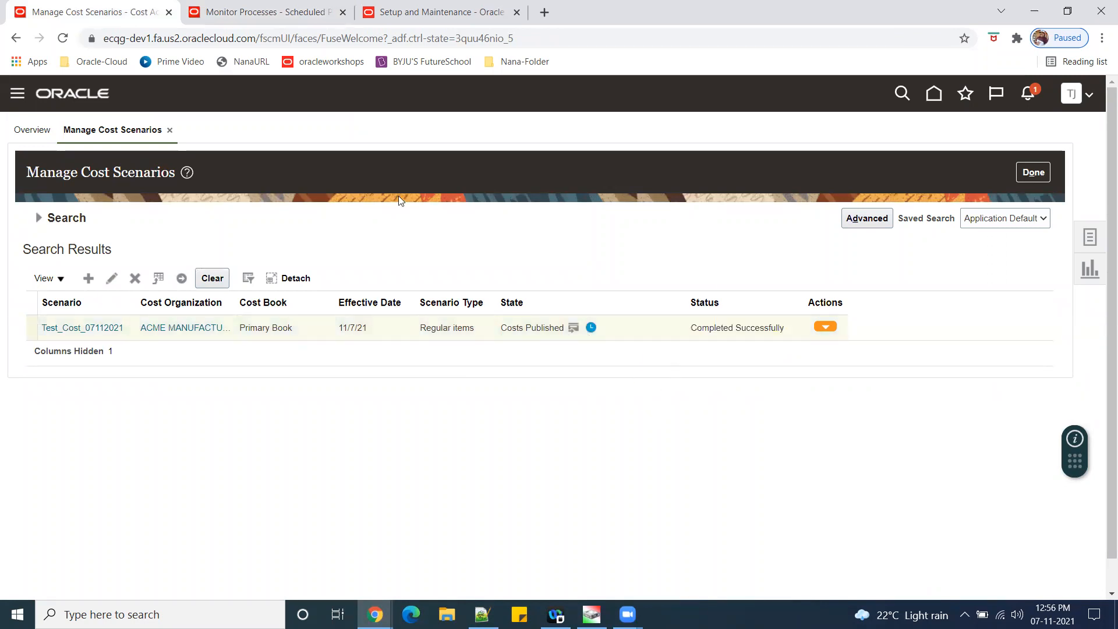
Finish managing cost scenarios, search Manage Standard Costs for Test_Item_1001 using the item name from the Notepad++ notes, and check its cost status
click(1033, 172)
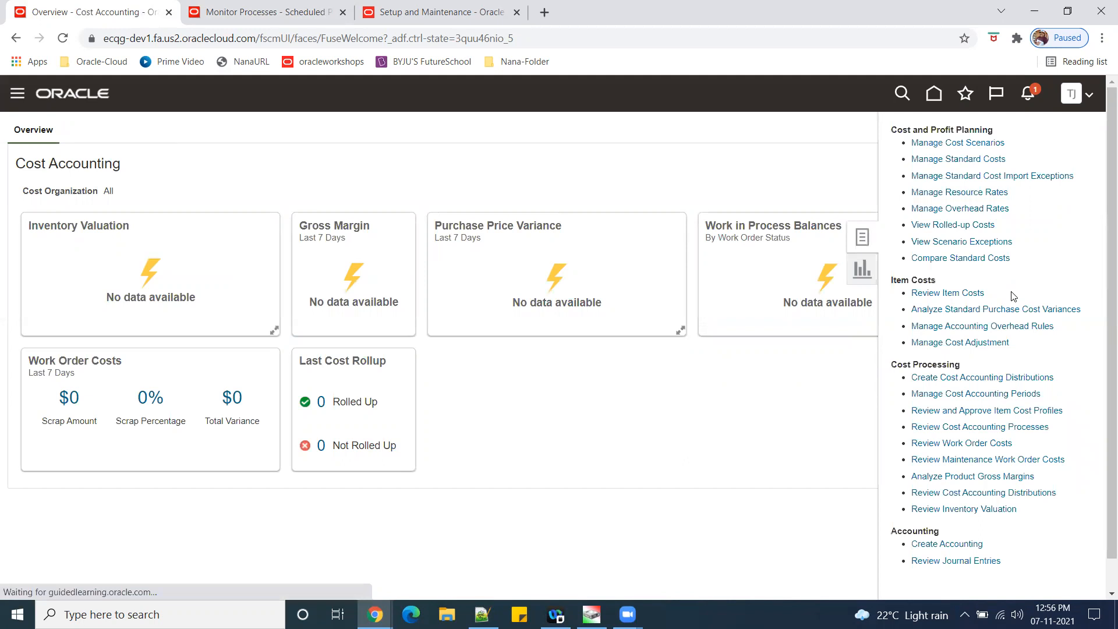
click(961, 159)
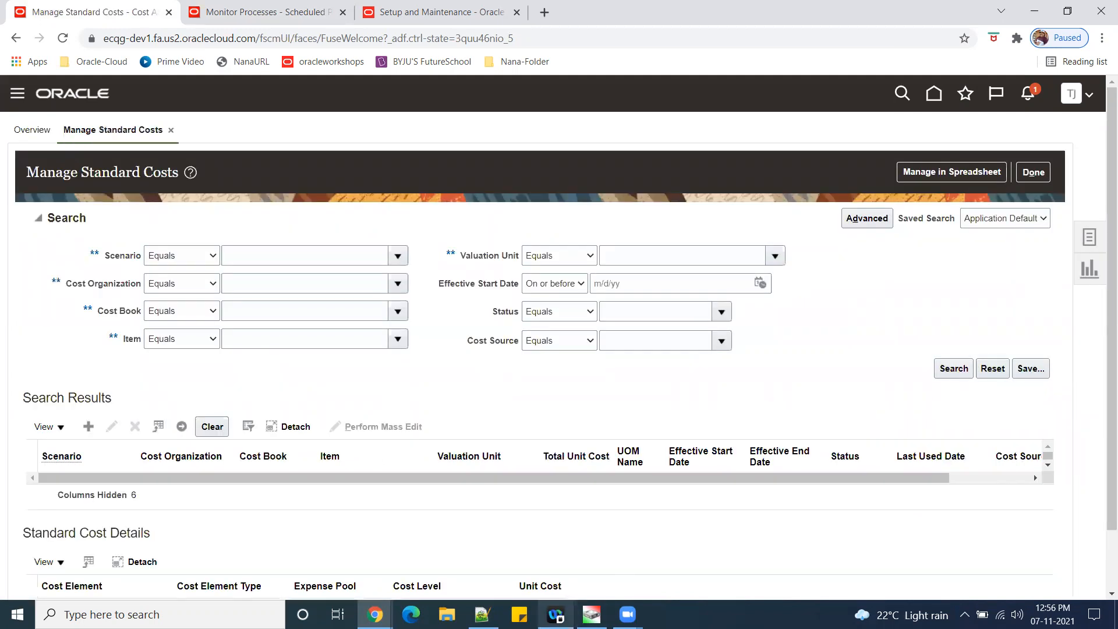
click(483, 615)
click(806, 301)
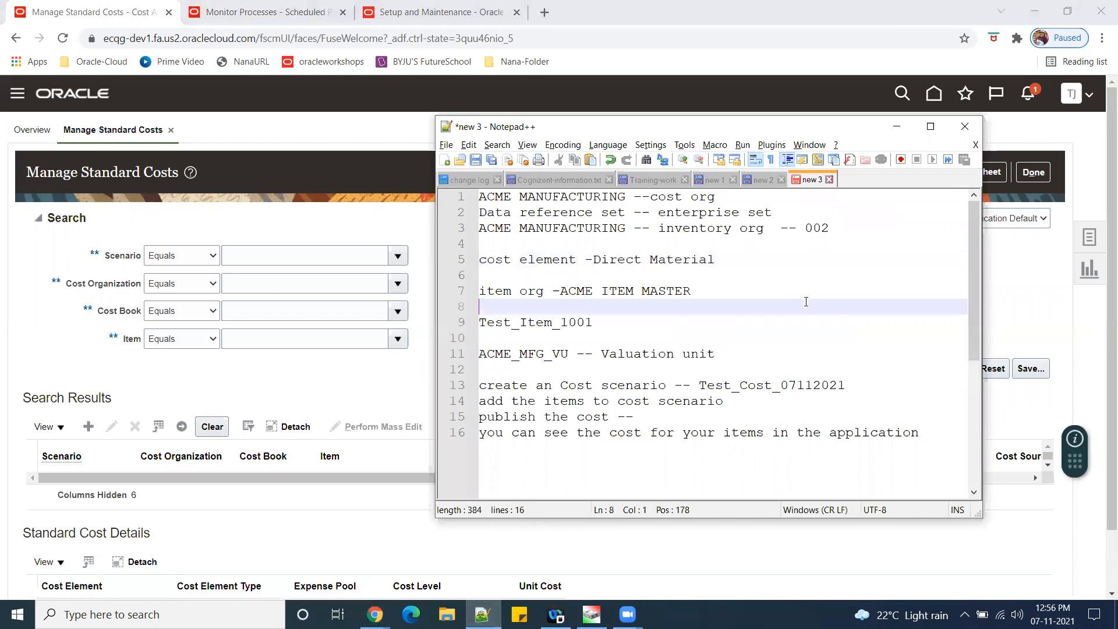
double_click(527, 324)
key(ctrl+c)
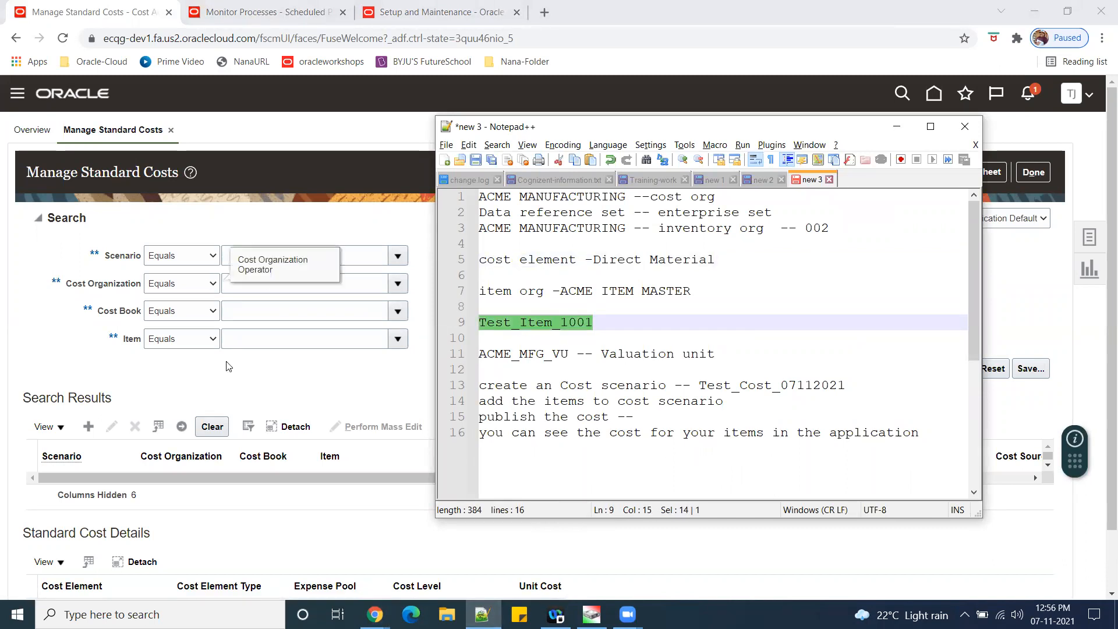
click(355, 342)
key(ctrl+v)
click(954, 368)
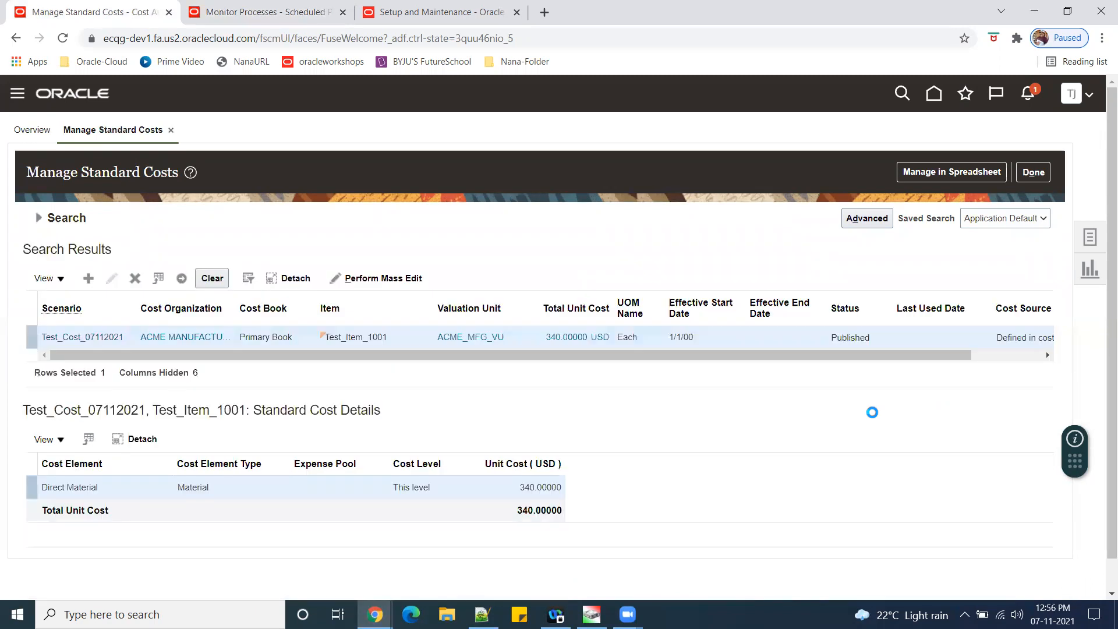
drag(820, 343, 1012, 357)
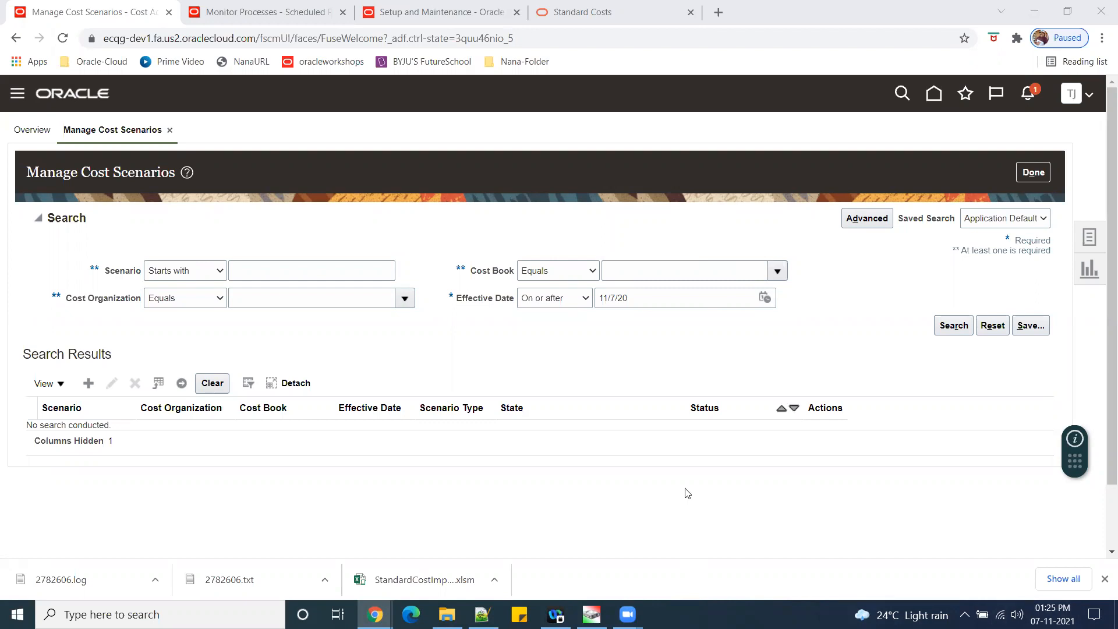
Search the cost scenarios for Test_Cost_091122, copied from the Notepad++ notes, check its state and finish managing cost scenarios
click(482, 615)
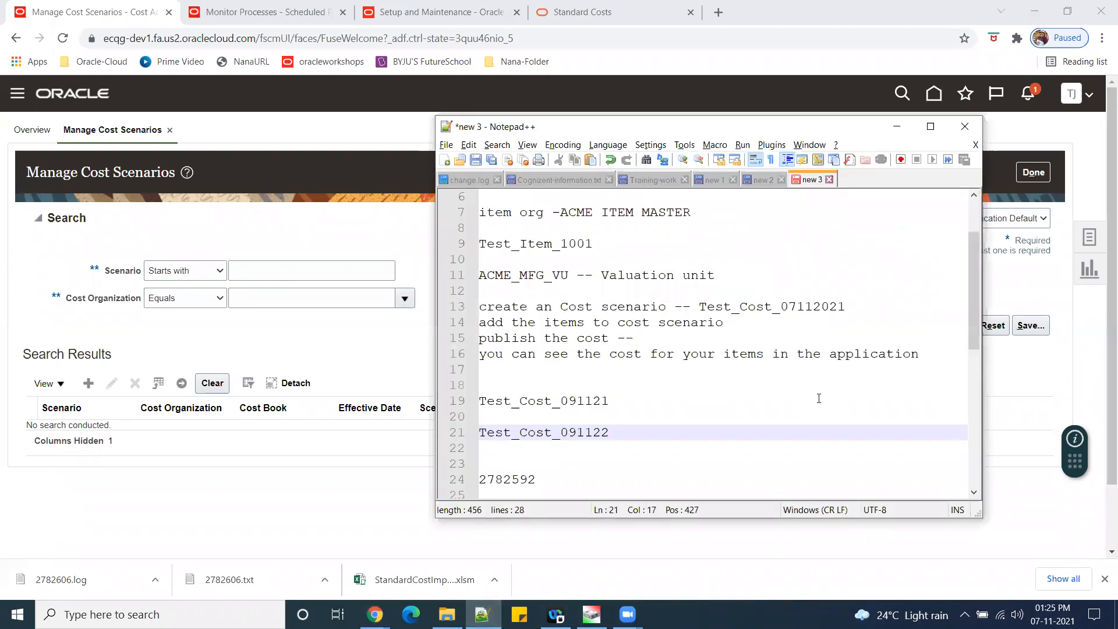
double_click(559, 433)
key(ctrl+c)
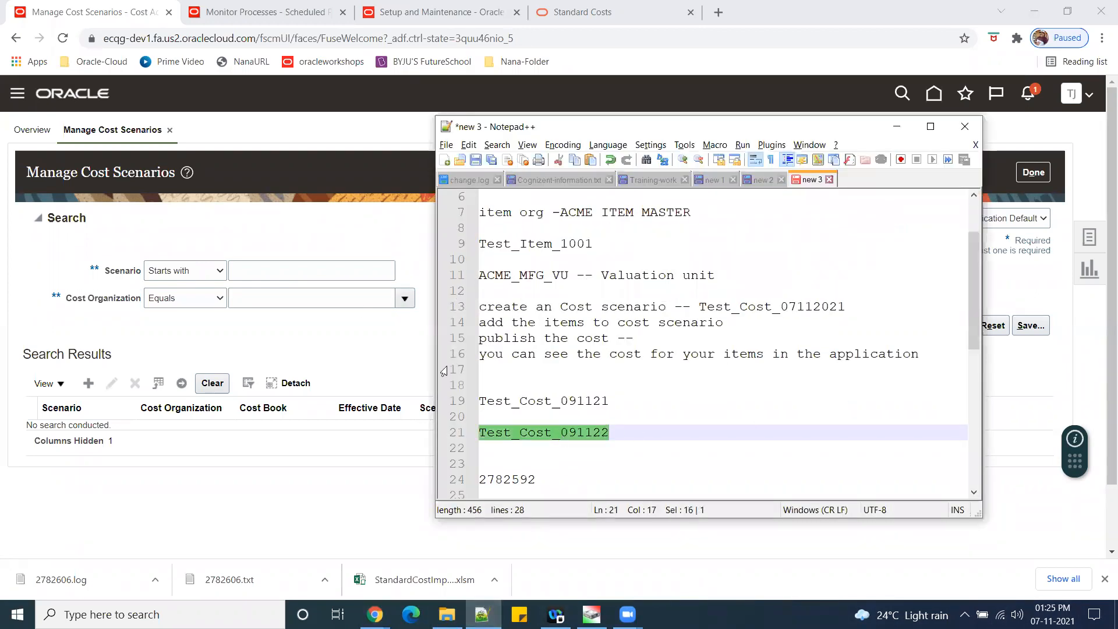
click(301, 262)
key(ctrl+v)
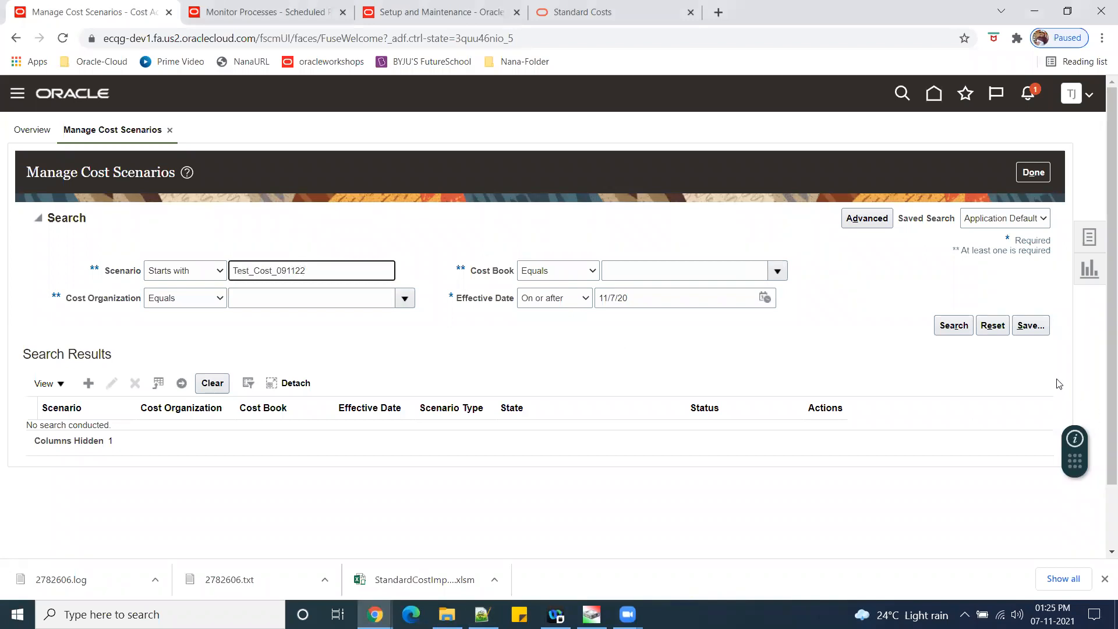
click(953, 326)
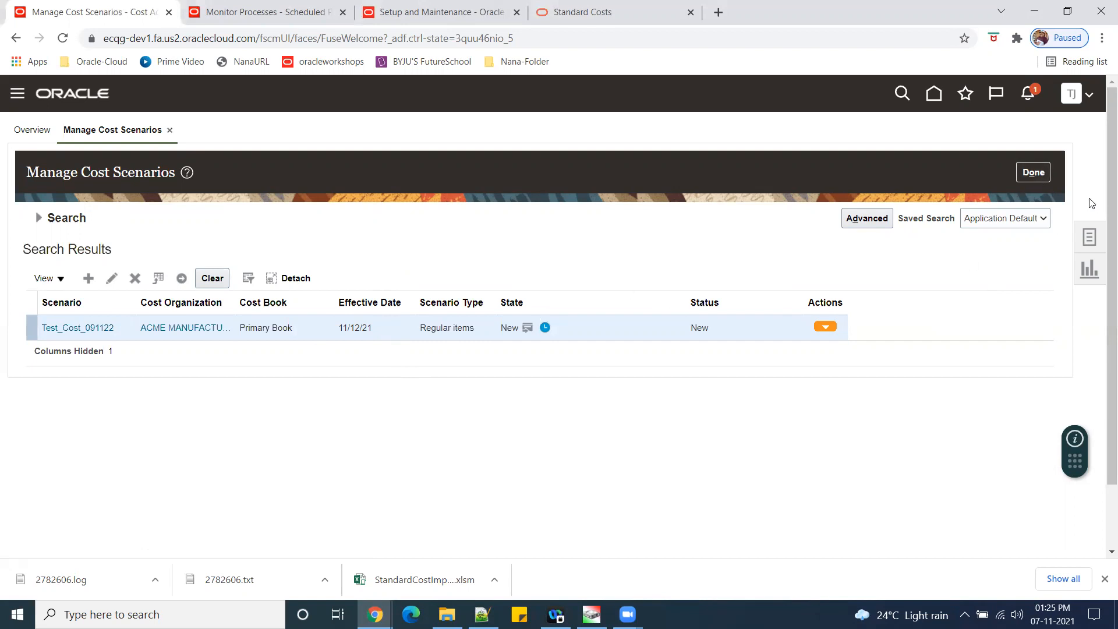
click(1034, 173)
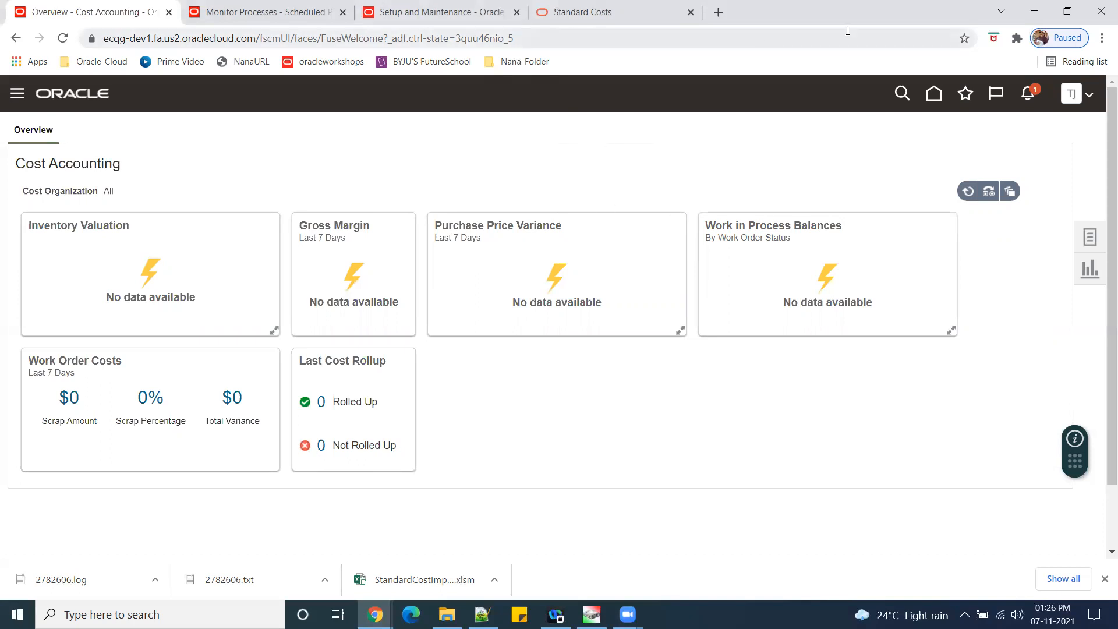
Switch to the Standard Costs documentation tab and go to the docs.oracle.com home page
drag(921, 10, 925, 33)
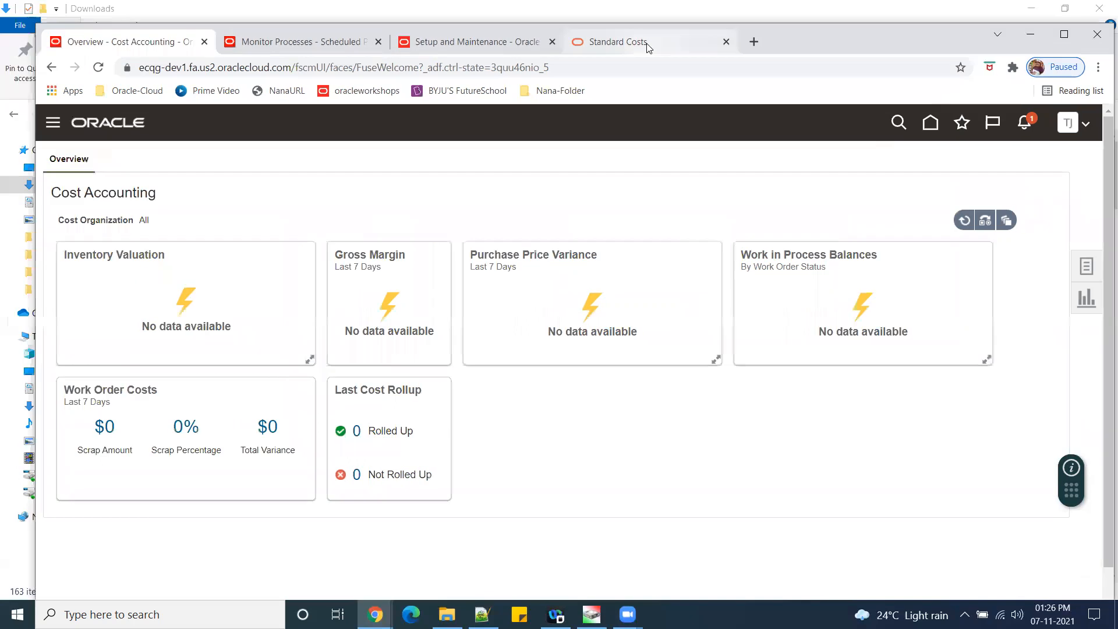
click(648, 46)
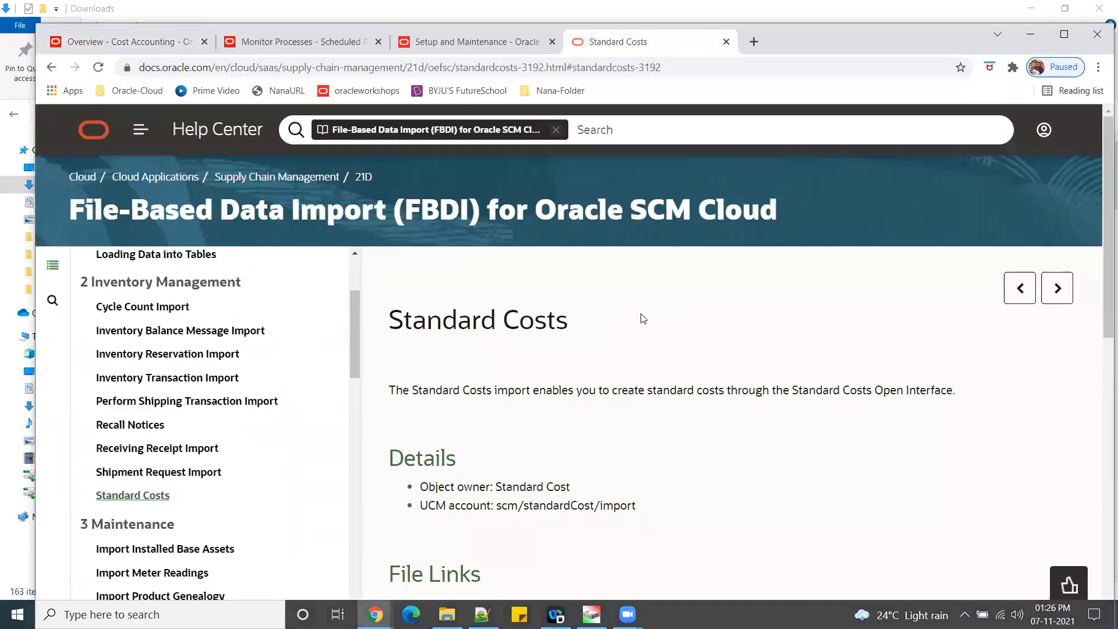
click(707, 66)
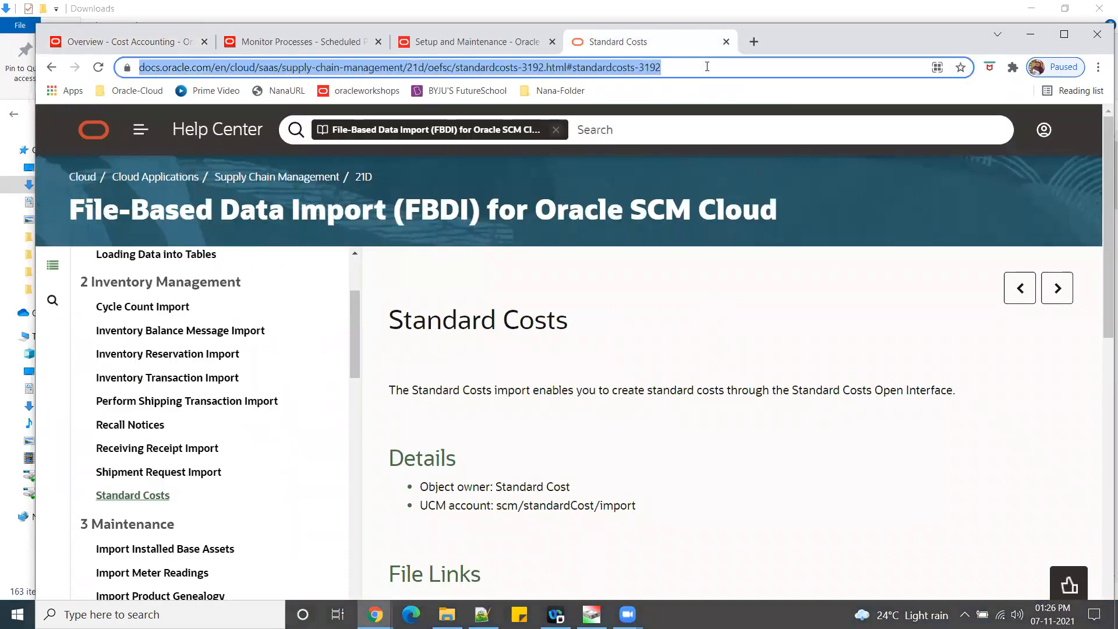
text(dos)
key(BackSpace)
text(c)
key(Return)
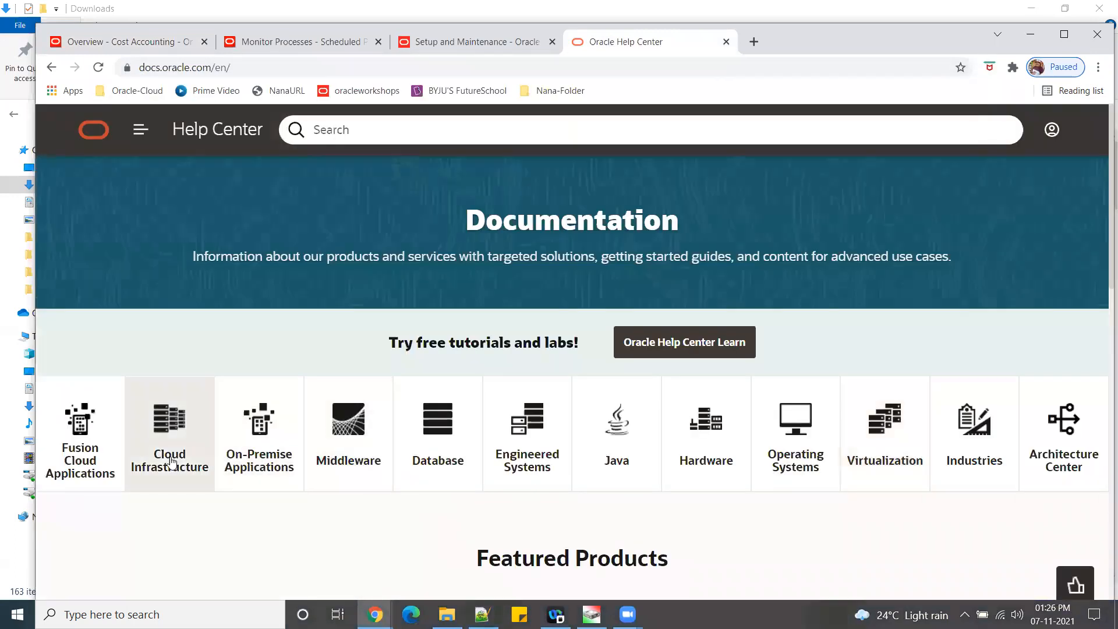
Open the Inventory Management documentation from the Supply Chain & Manufacturing group of Fusion Cloud Applications
click(88, 466)
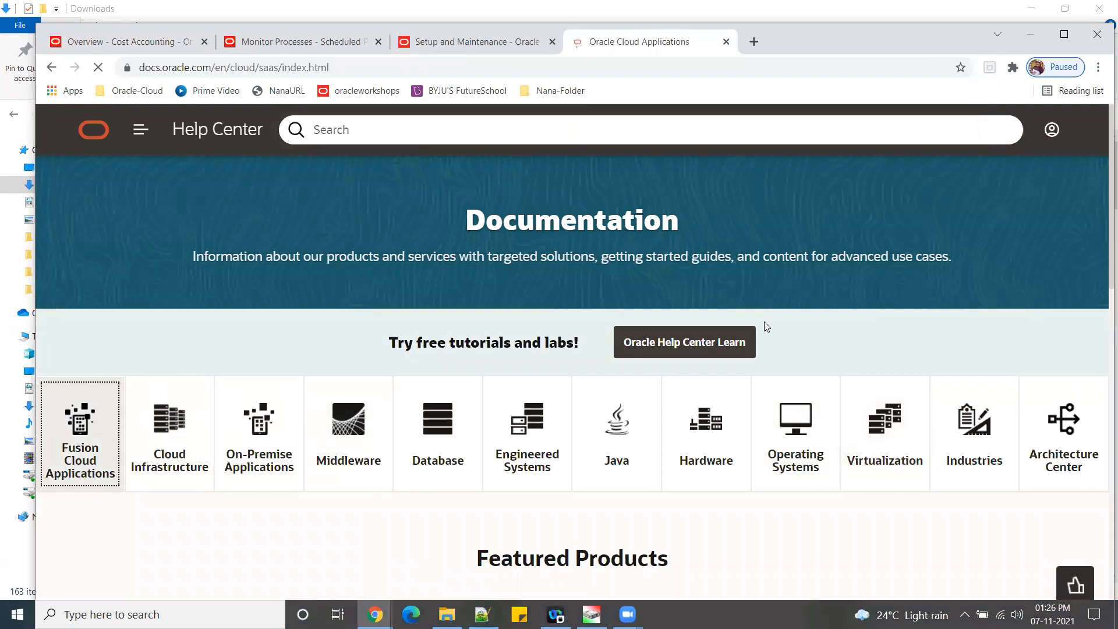
scroll(769, 332, down, 4)
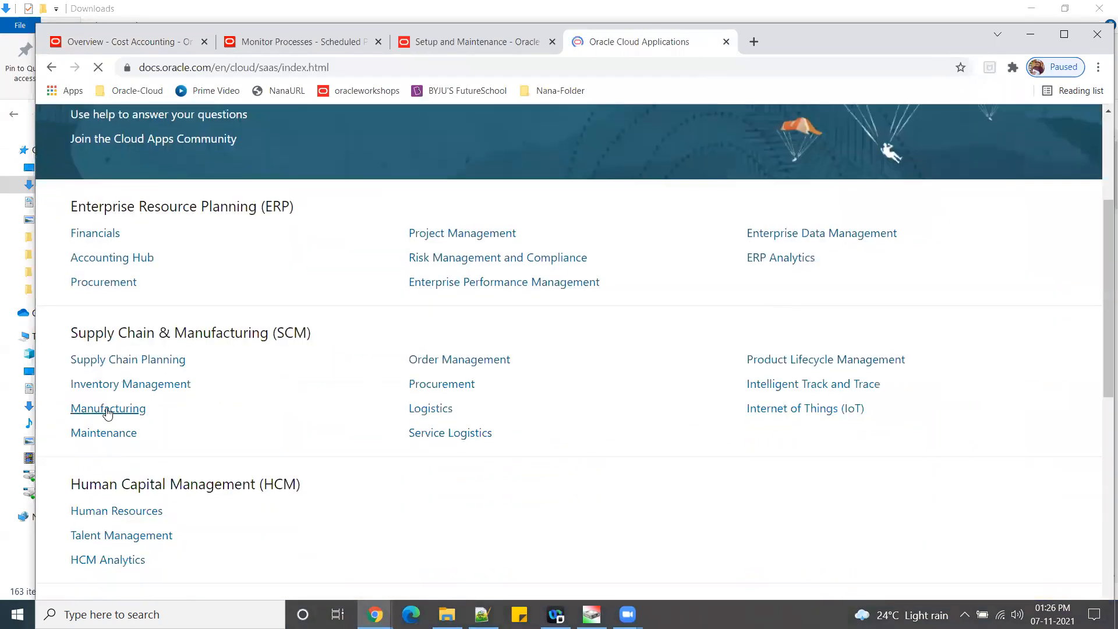
click(146, 386)
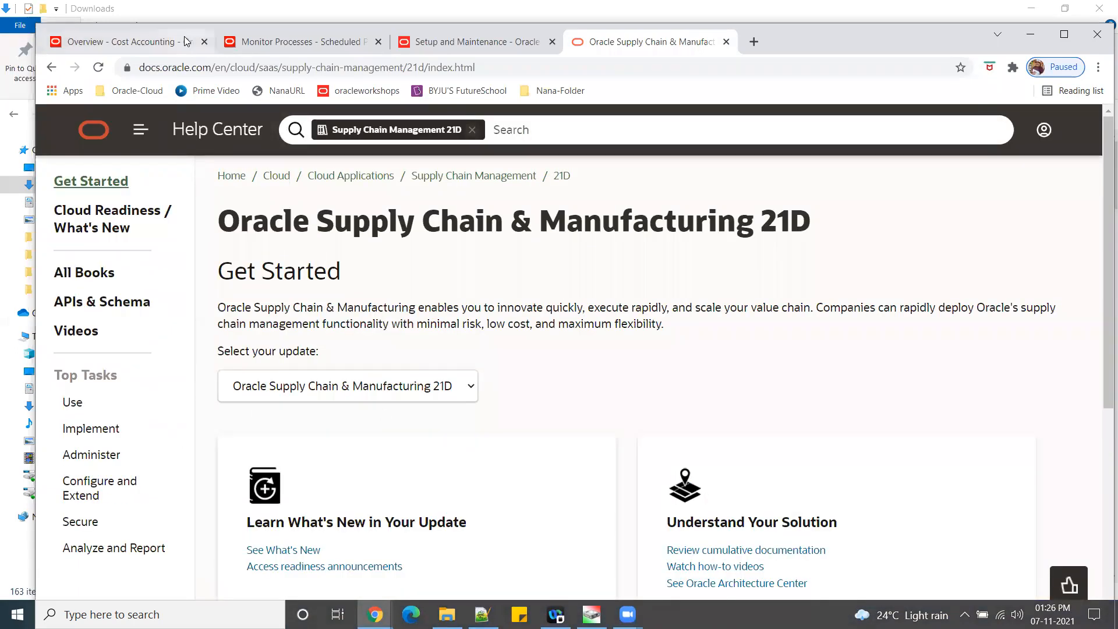
Check the Oracle Cloud release in About This Application from the Scheduled Processes page, and close the information window
click(307, 50)
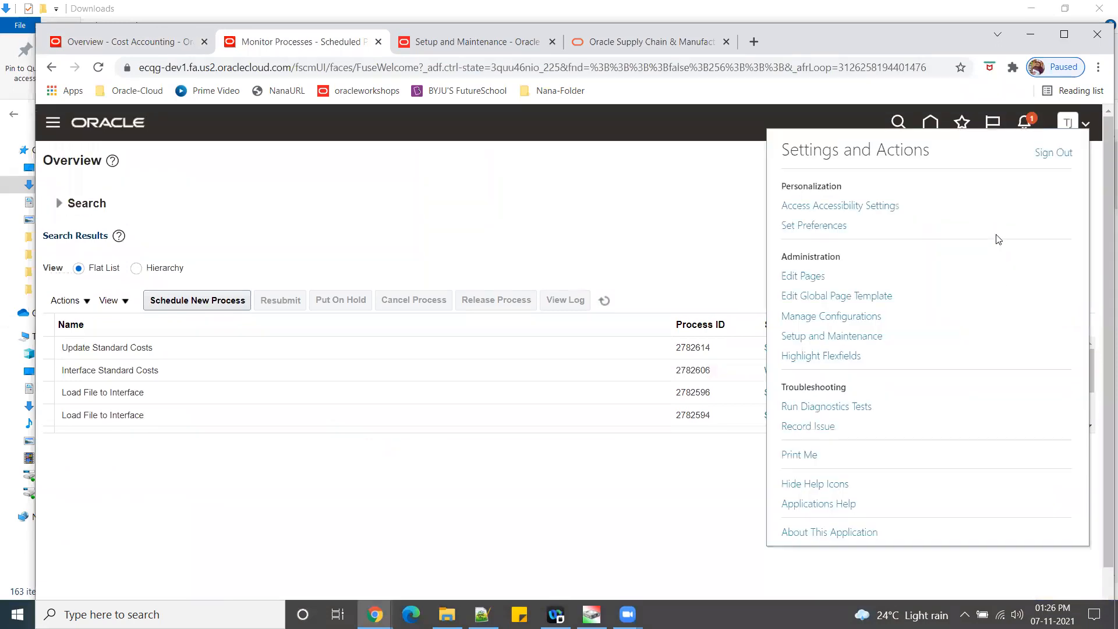
click(843, 542)
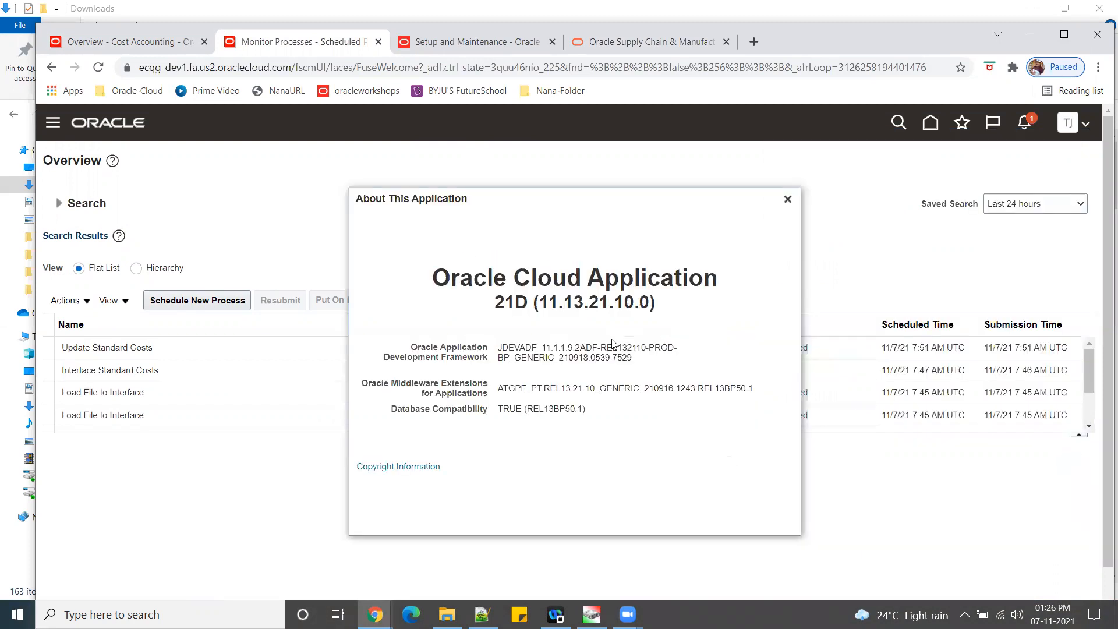
drag(493, 303, 666, 313)
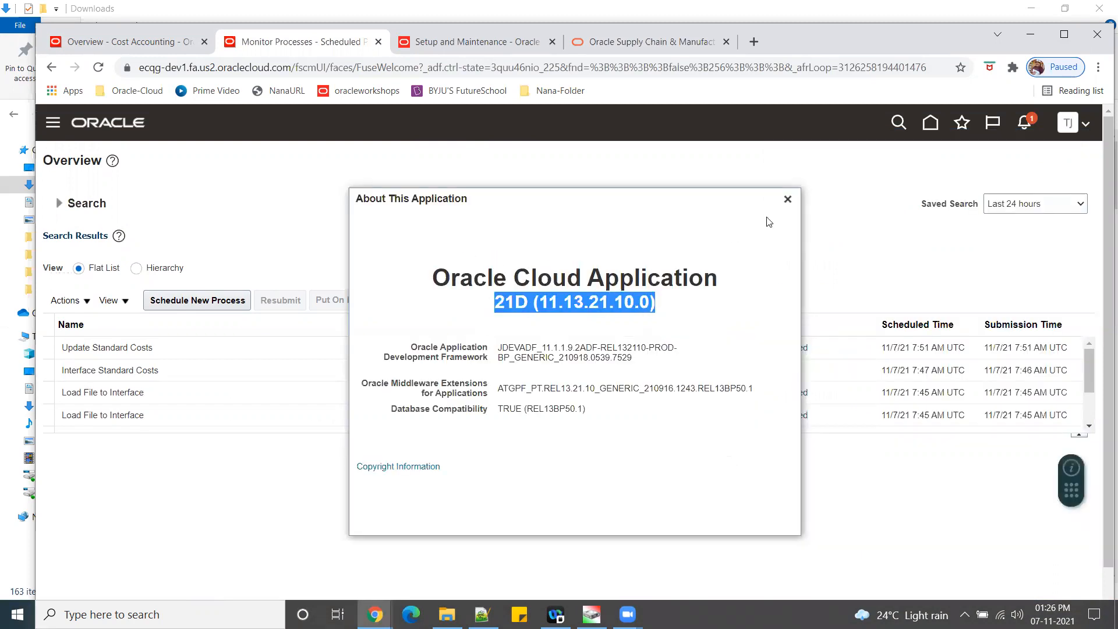
click(788, 199)
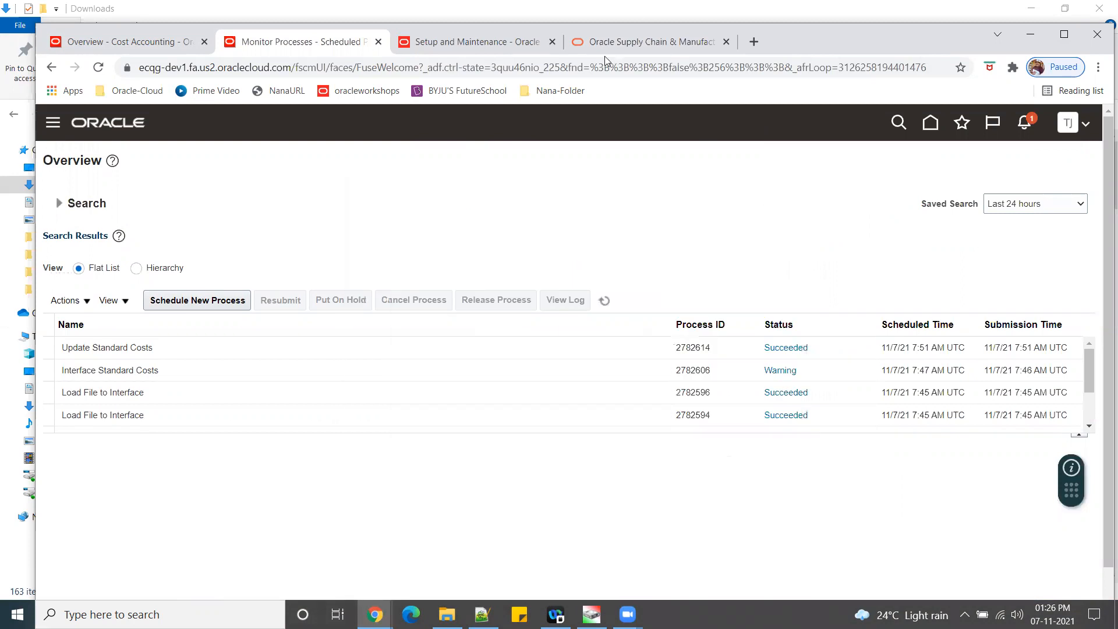
List all Supply Chain & Manufacturing 21D books, filter them to Implementation and open the HTML File-Based Data Import (FBDI) for Oracle SCM Cloud guide
click(651, 42)
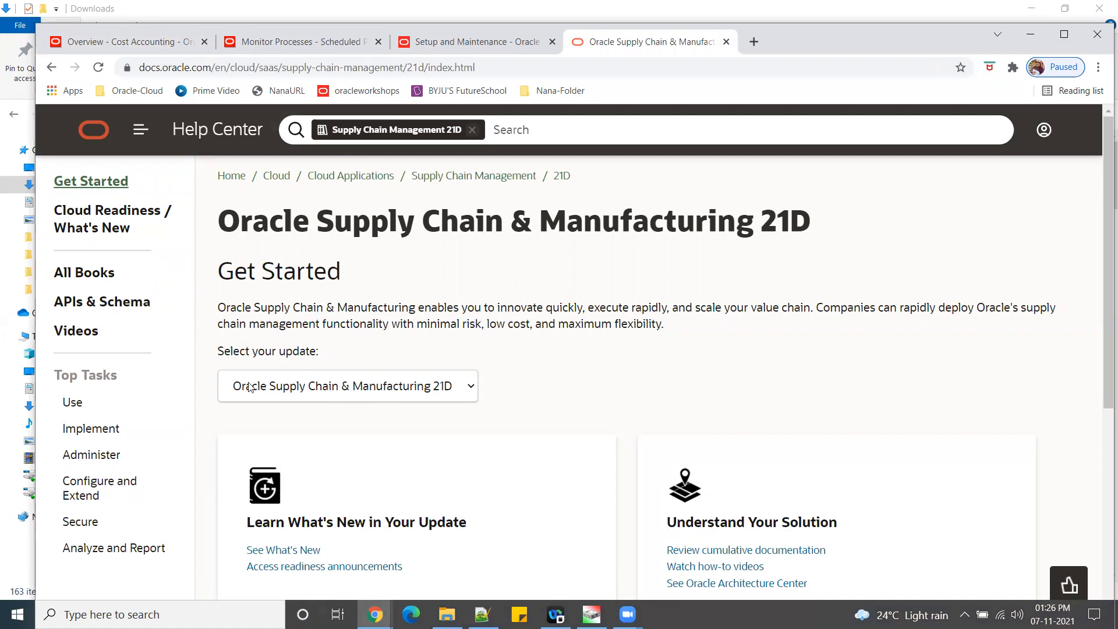
click(87, 274)
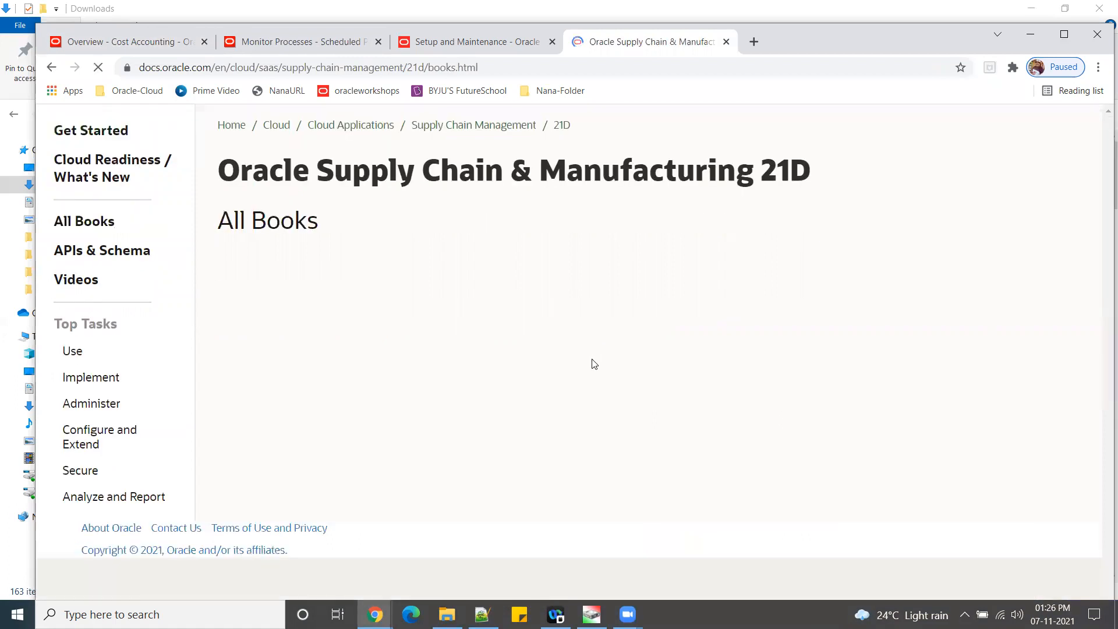
click(443, 310)
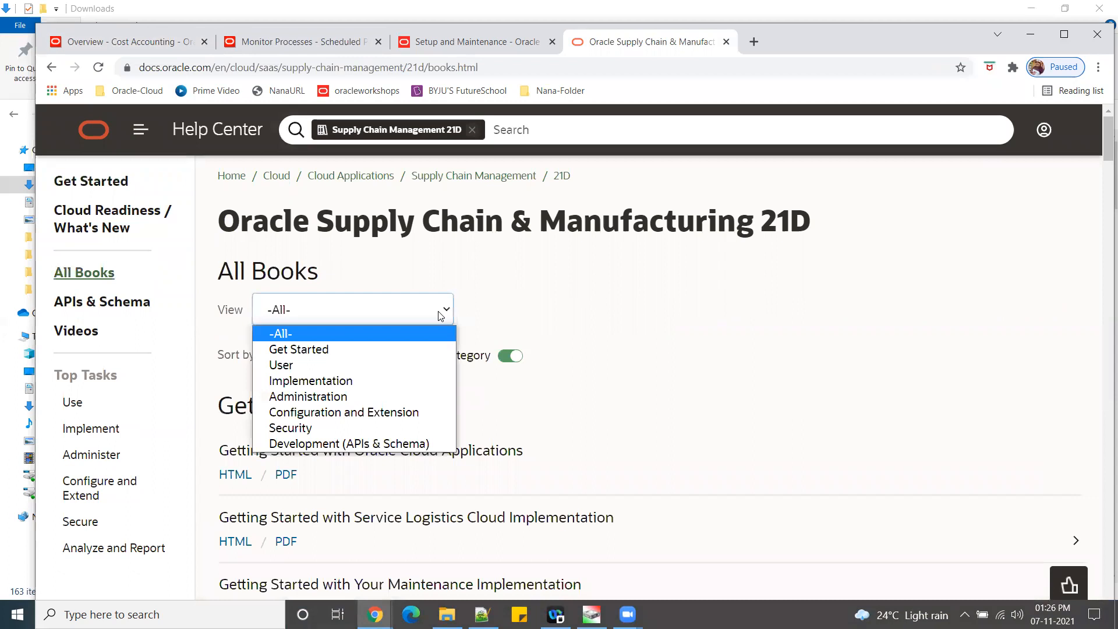
click(373, 381)
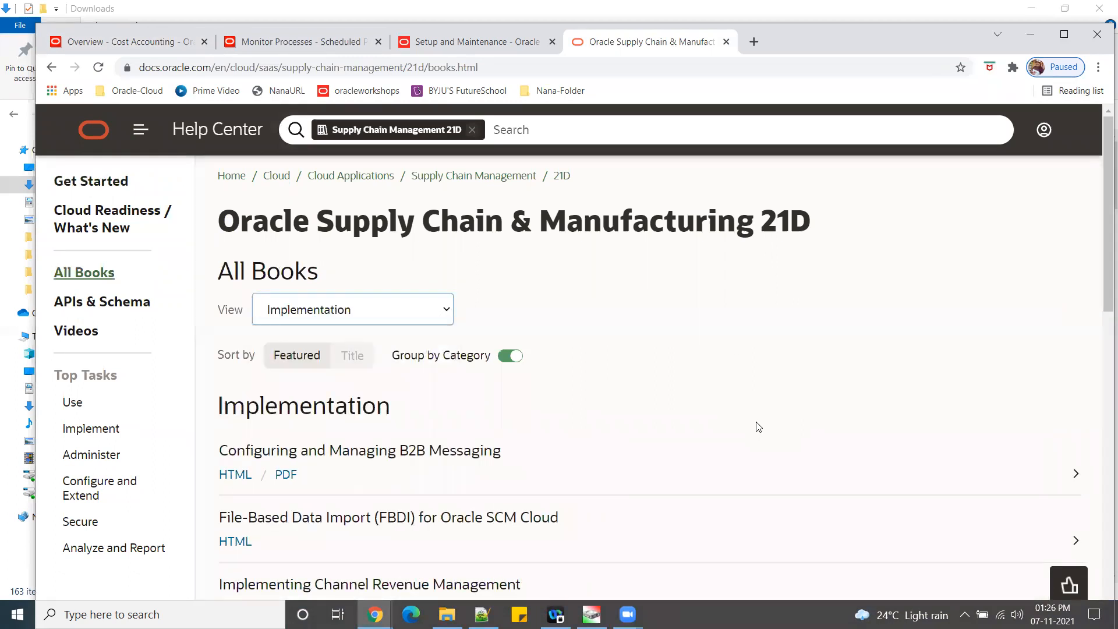
scroll(759, 427, down, 3)
click(238, 399)
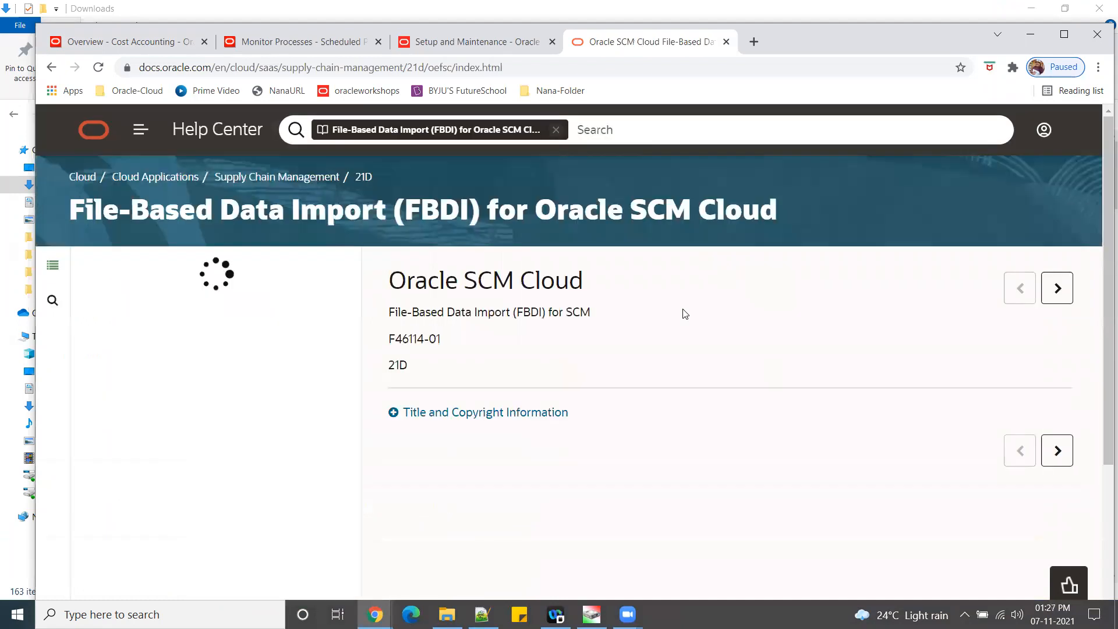
Open the Standard Costs topic under Inventory Management in the FBDI guide and bring its File Links into view
drag(356, 315, 354, 359)
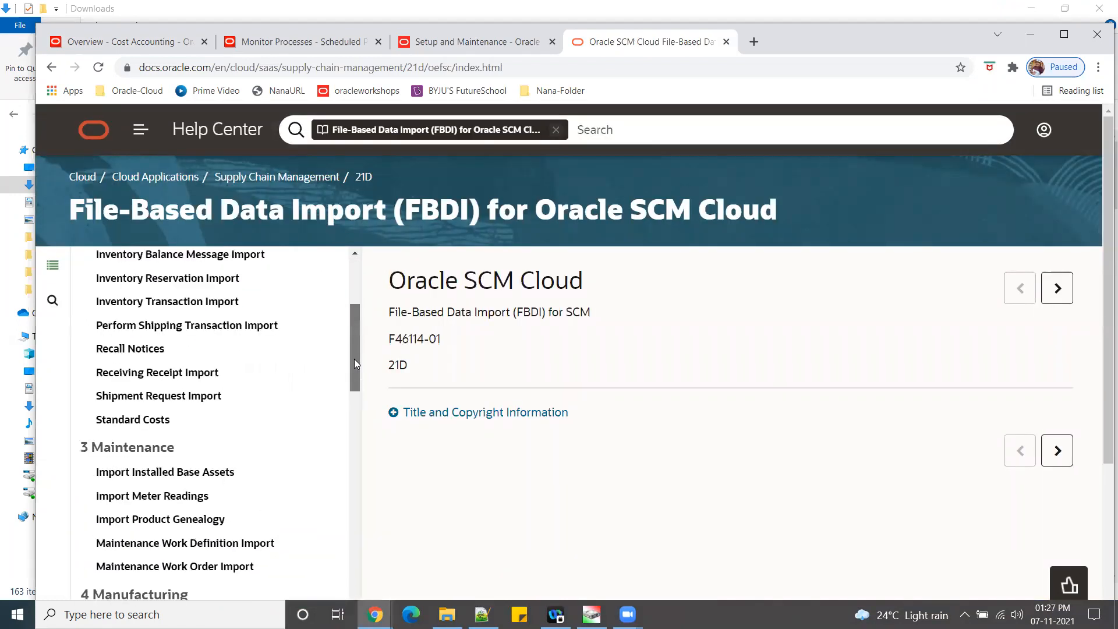
click(129, 420)
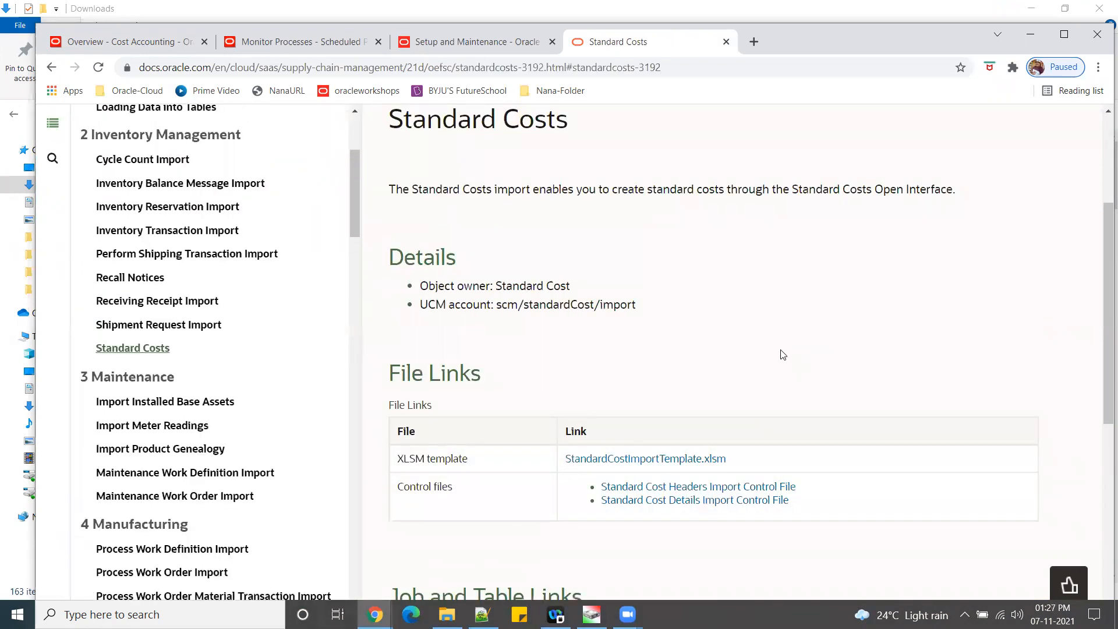
scroll(630, 438, down, 1)
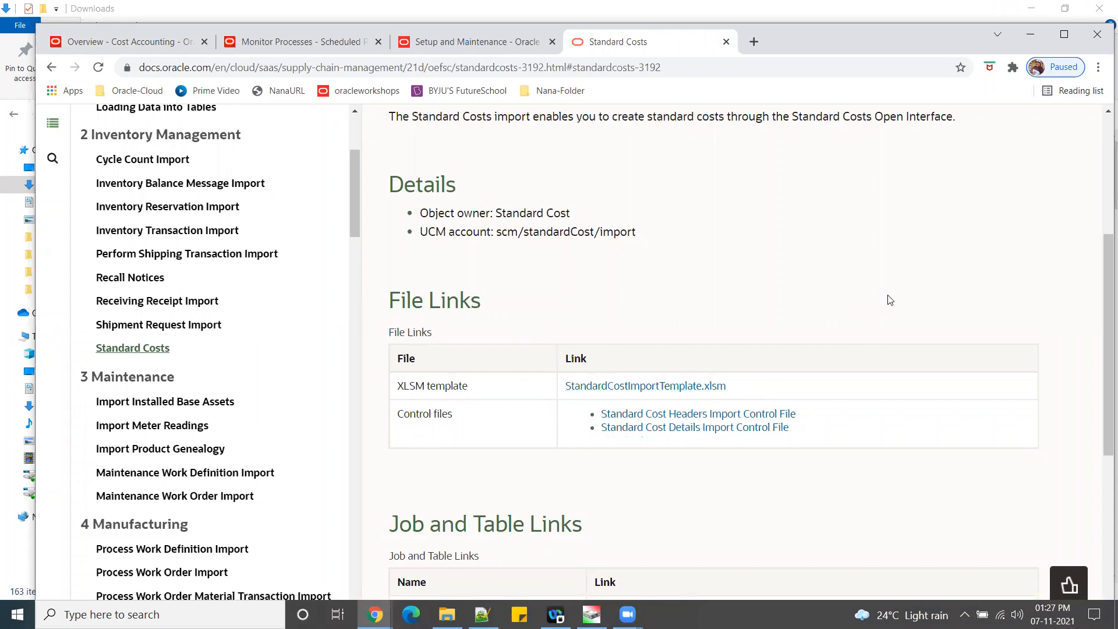
Open the StandardCostImportTemplate (1) workbook from the Downloads folder and show its CST_INTERFACE_STD_COST_HEADERS sheet
scroll(880, 300, up, 5)
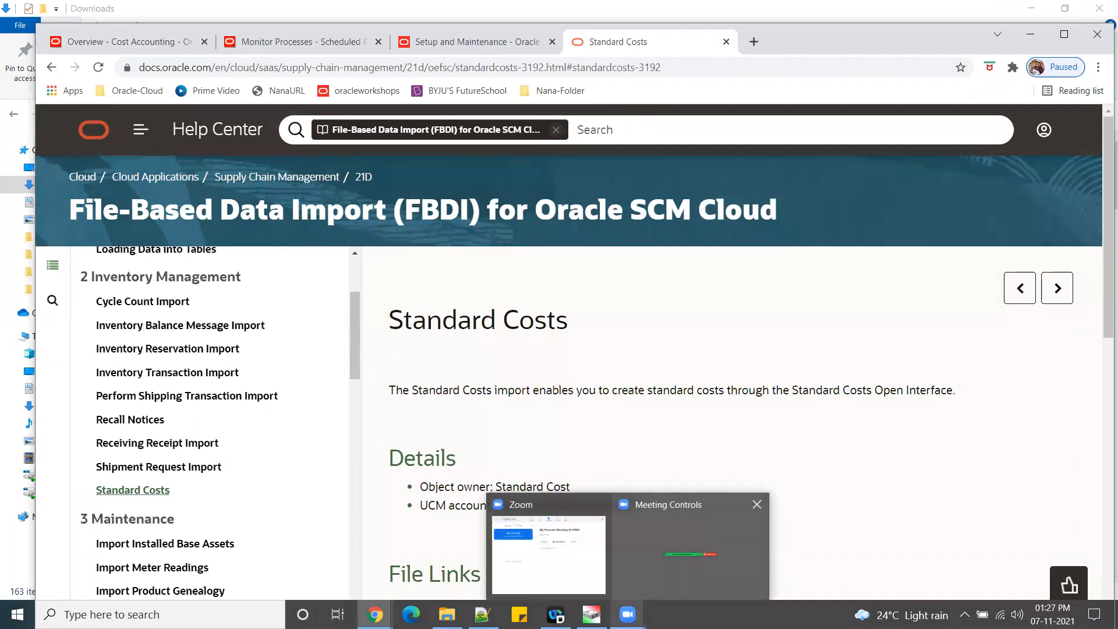
mouse_move(483, 615)
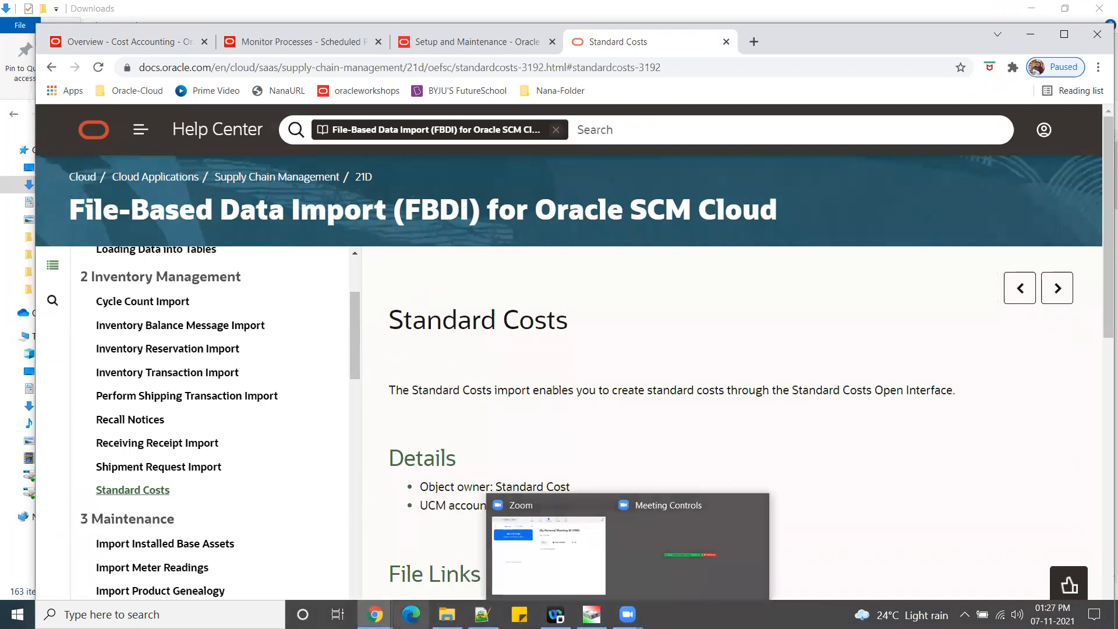
mouse_move(447, 614)
click(442, 571)
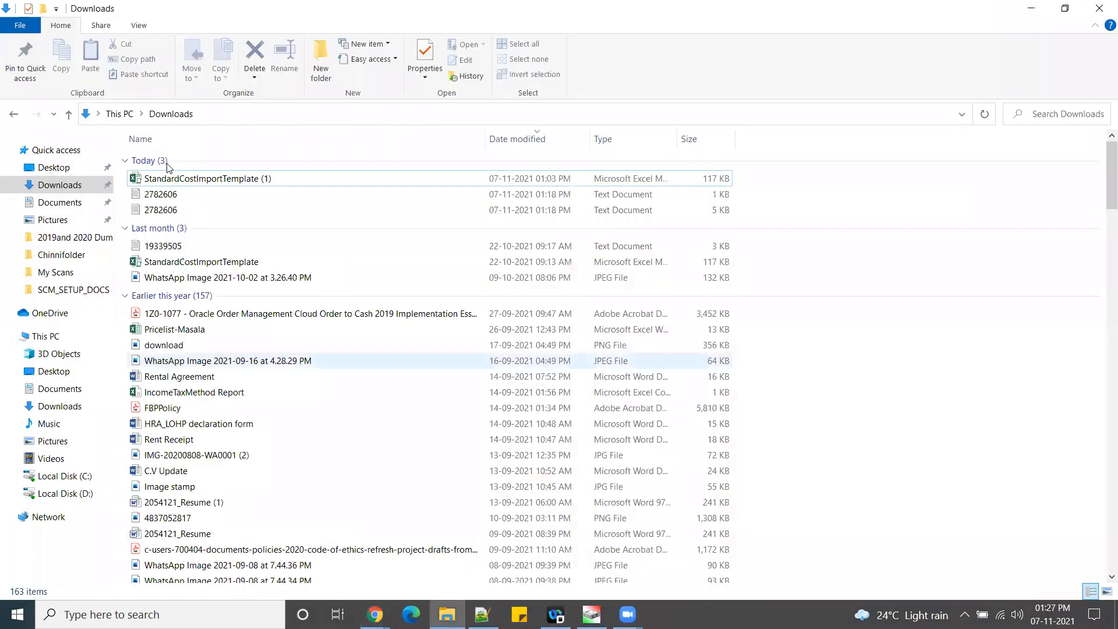
click(251, 180)
double_click(249, 178)
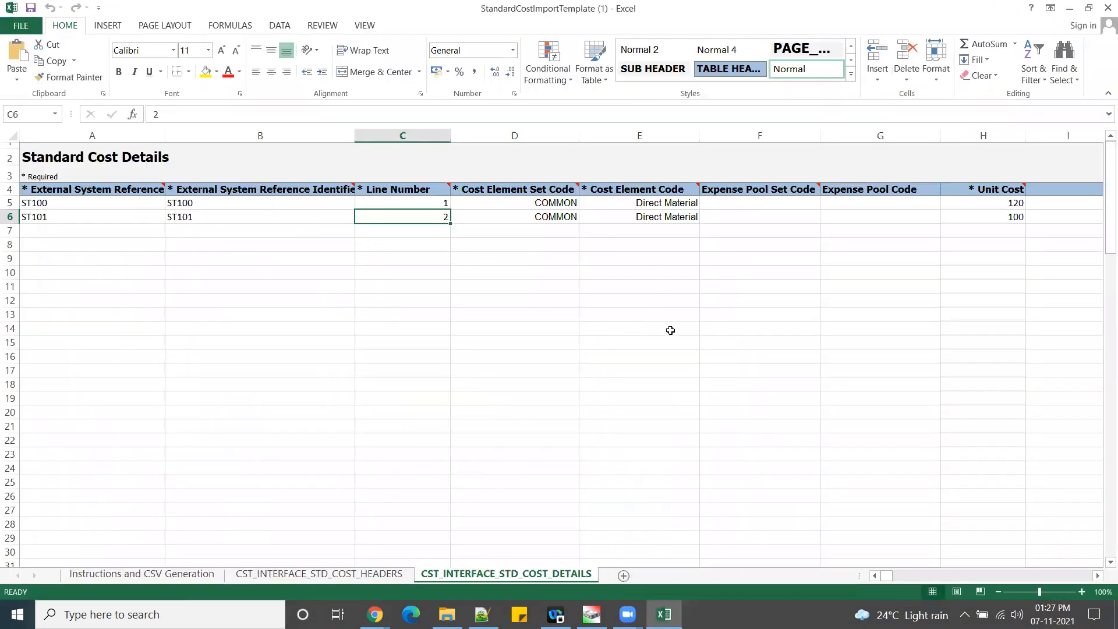
click(319, 575)
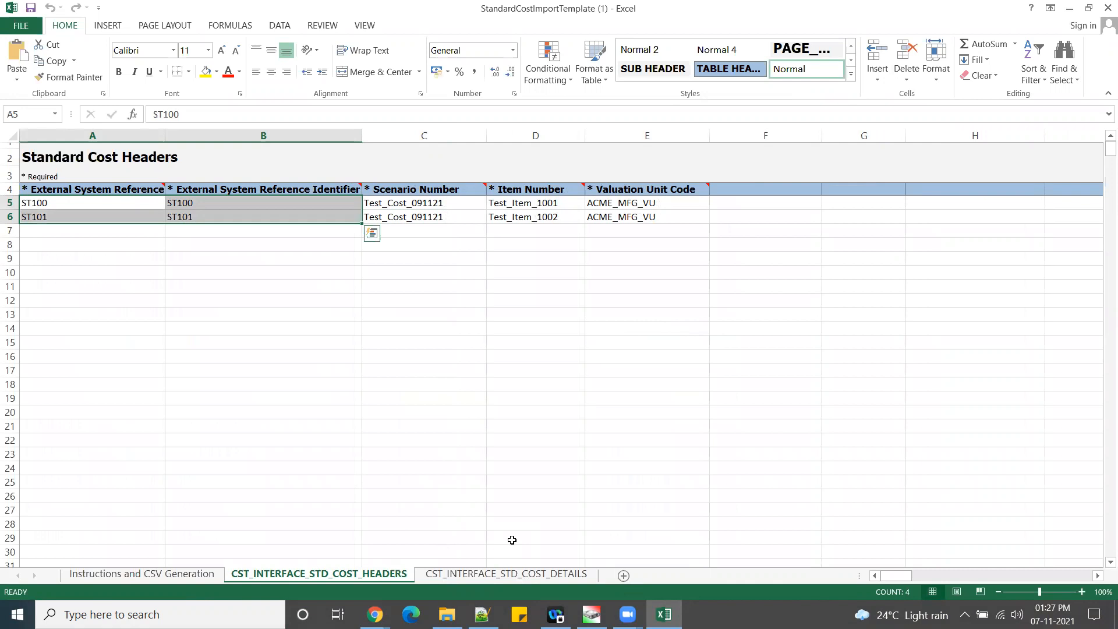
Examine the External System Reference and External System Reference Identifier columns of the Standard Cost Headers sheet
click(525, 510)
mouse_move(105, 193)
drag(104, 192, 300, 191)
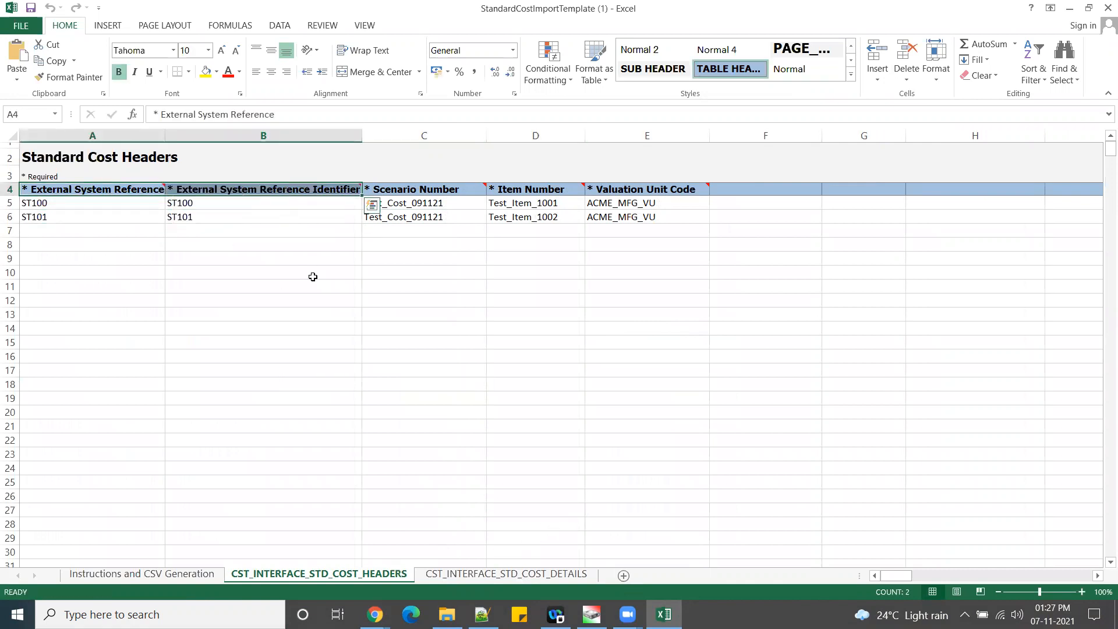
click(313, 276)
drag(120, 190, 305, 191)
click(340, 326)
drag(65, 205, 78, 216)
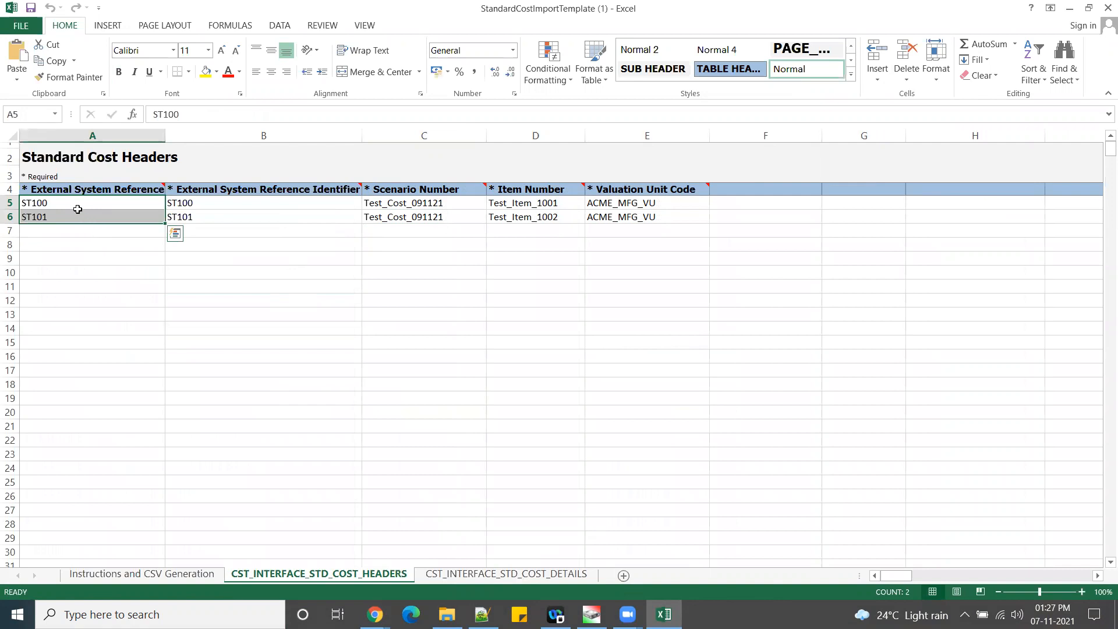
Set the External System Reference in A5 to ST102 and fill it down so A6 holds ST103
click(73, 205)
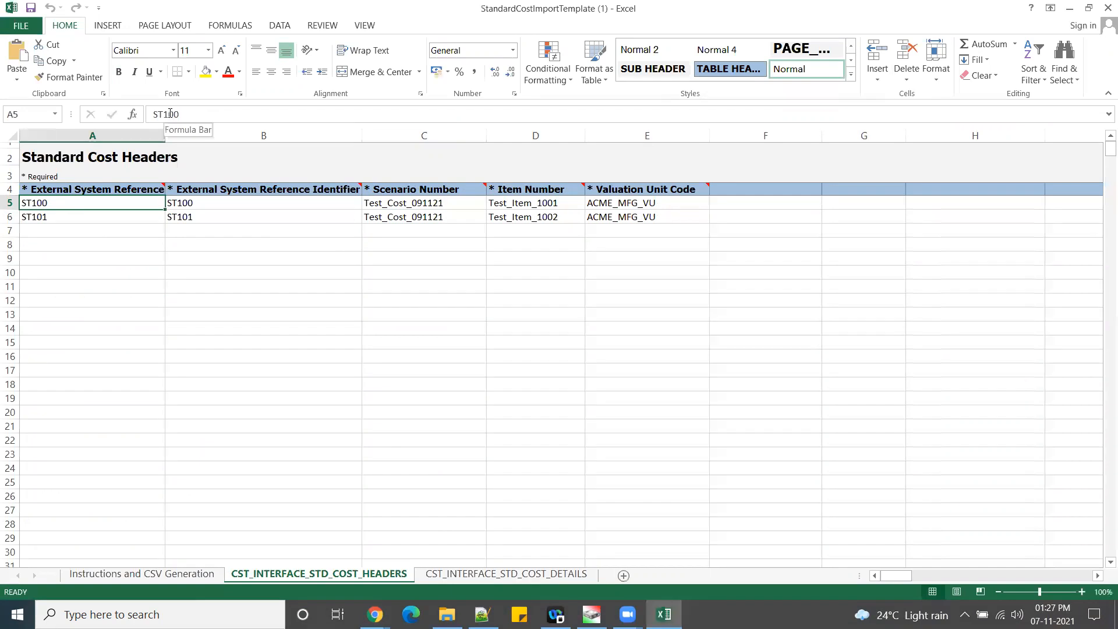
click(190, 114)
text(2)
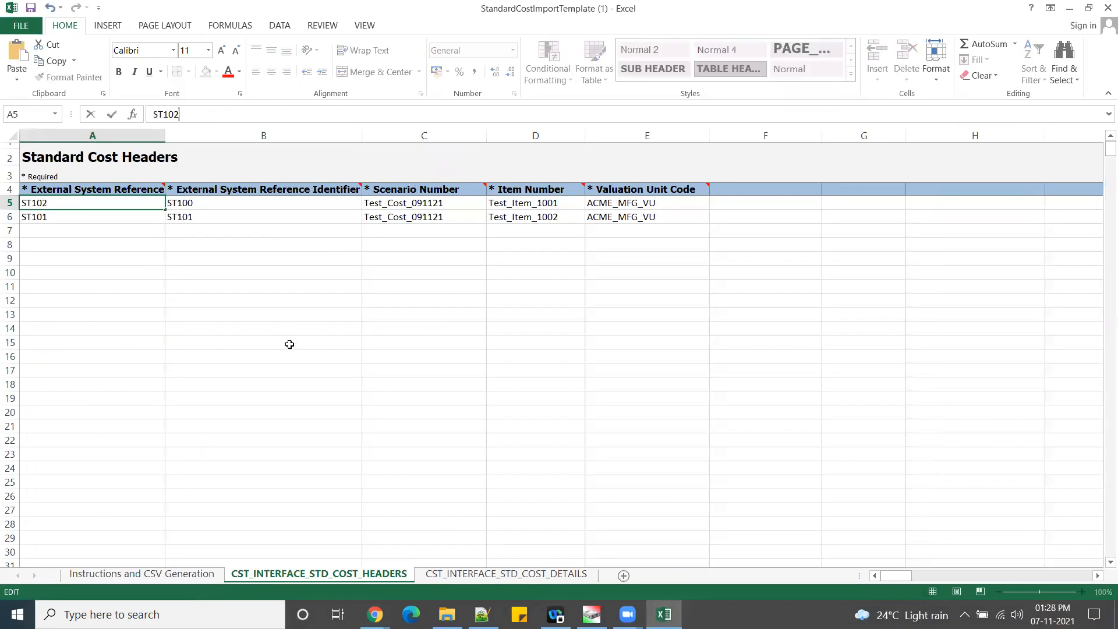
key(Tab)
click(87, 204)
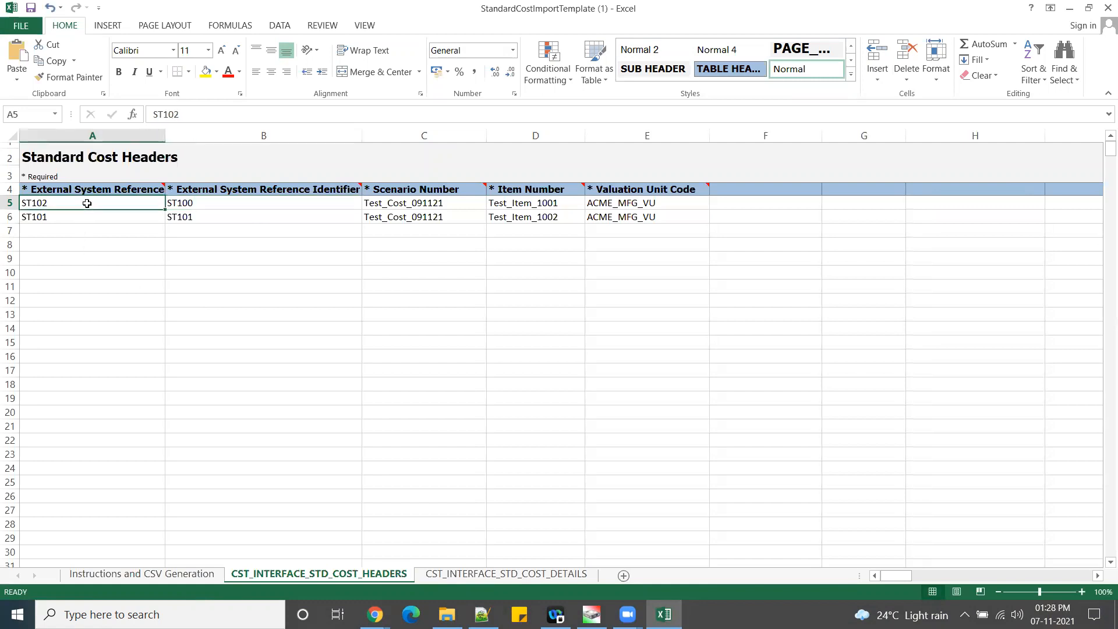
drag(165, 215, 159, 228)
click(190, 290)
Copy the external system references from A5:A6 into the External System Reference Identifier cells B5:B6
drag(82, 204, 80, 217)
key(ctrl+c)
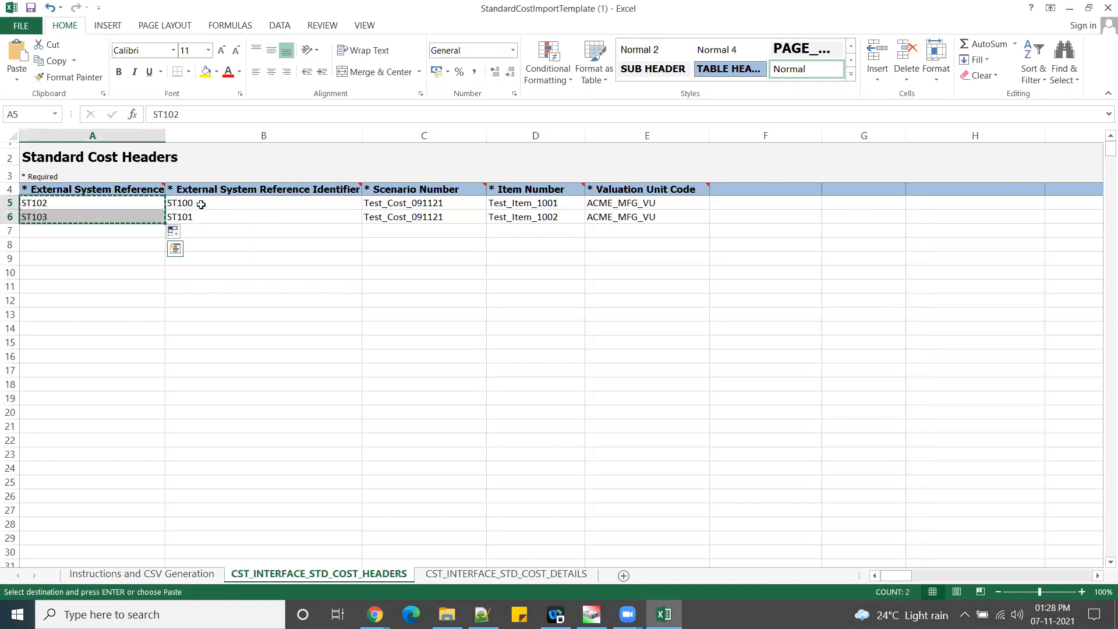
drag(200, 203, 200, 217)
key(ctrl+v)
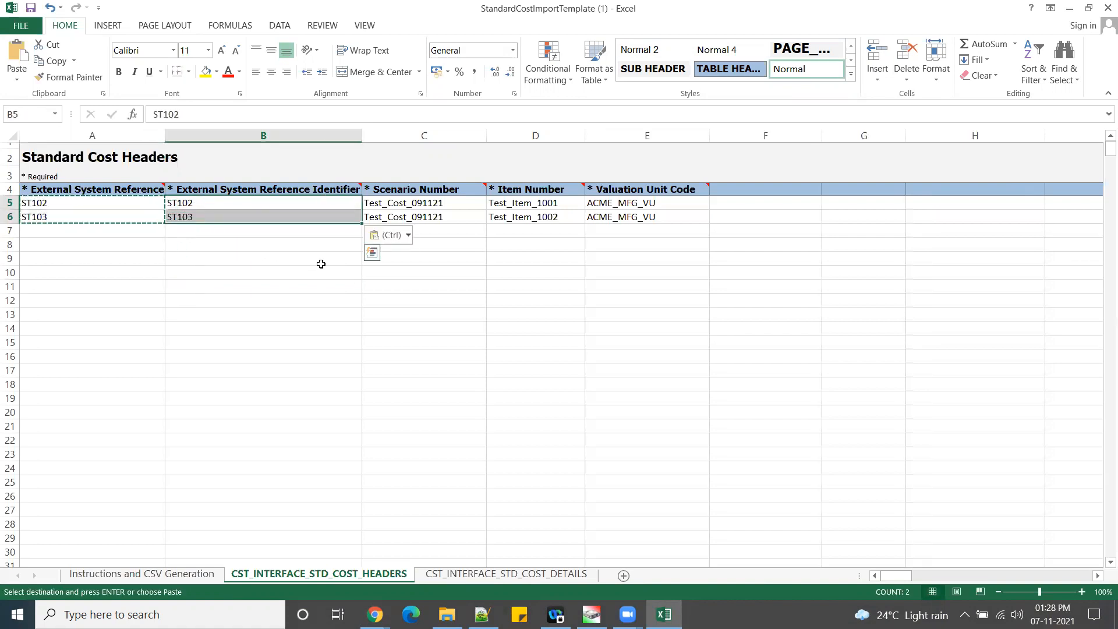
key(Escape)
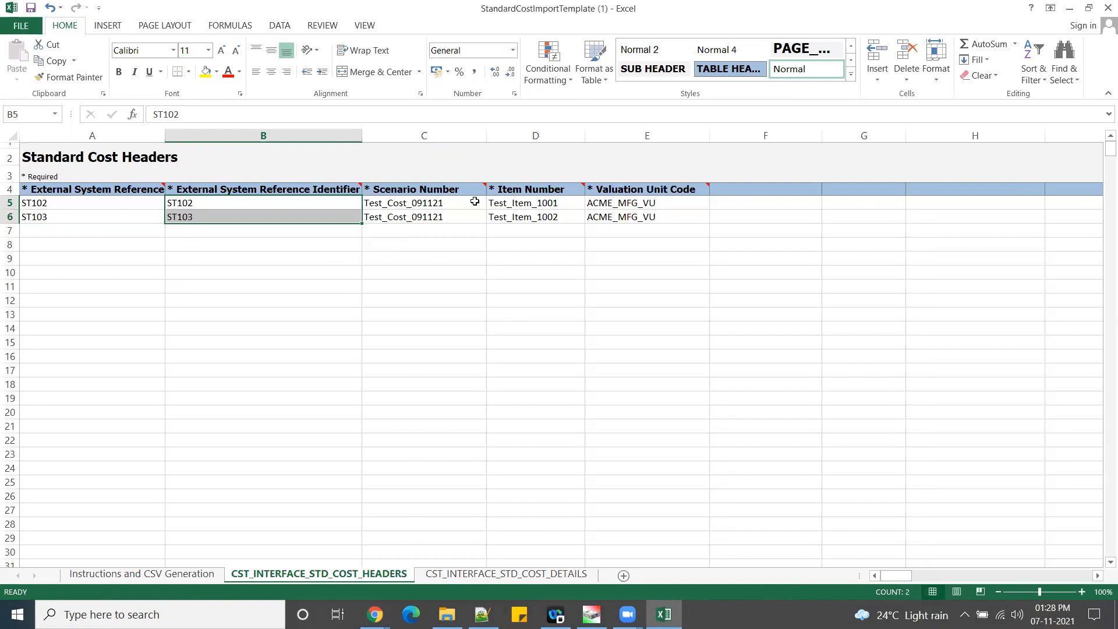
Set the Scenario Number in C5 and C6 to Test_Cost_091122, copied from the Notepad++ notes
click(512, 296)
click(421, 205)
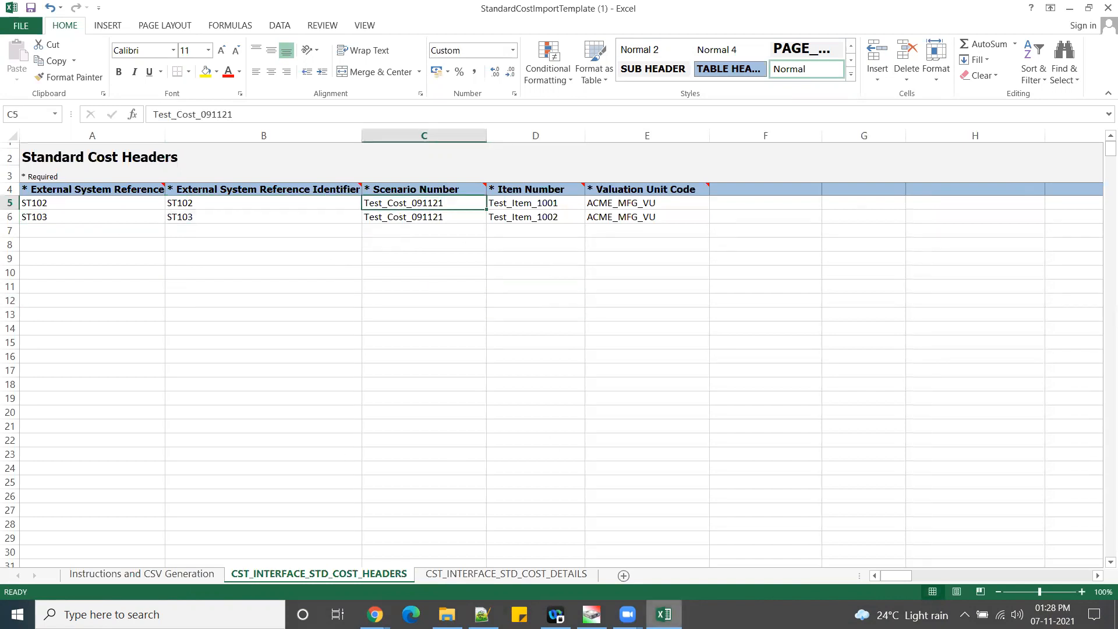
mouse_move(483, 615)
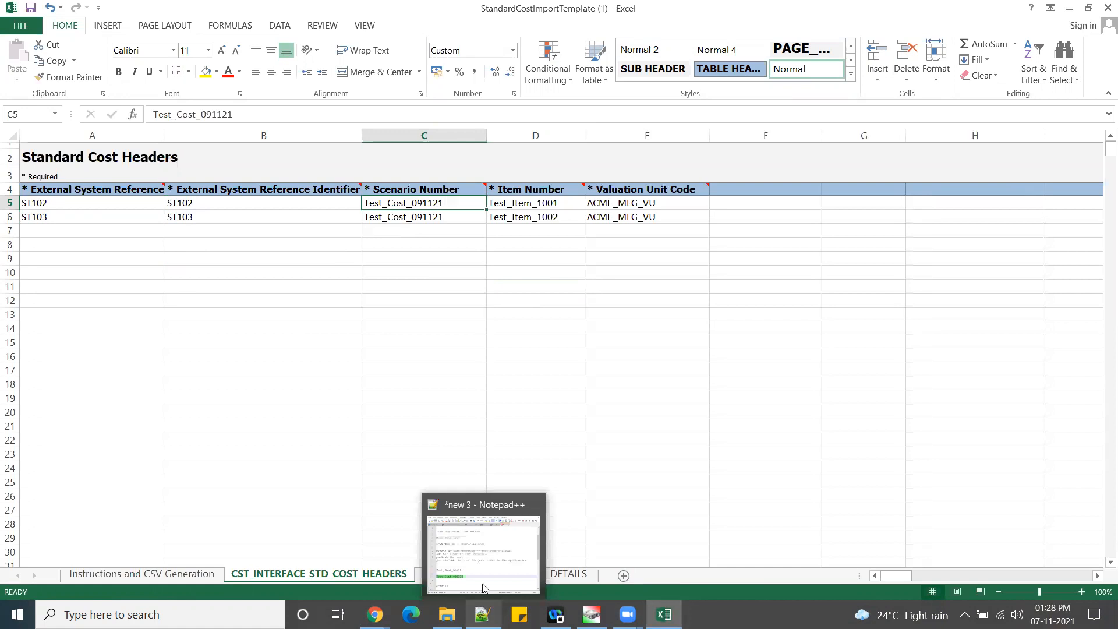
click(486, 573)
click(715, 451)
double_click(565, 434)
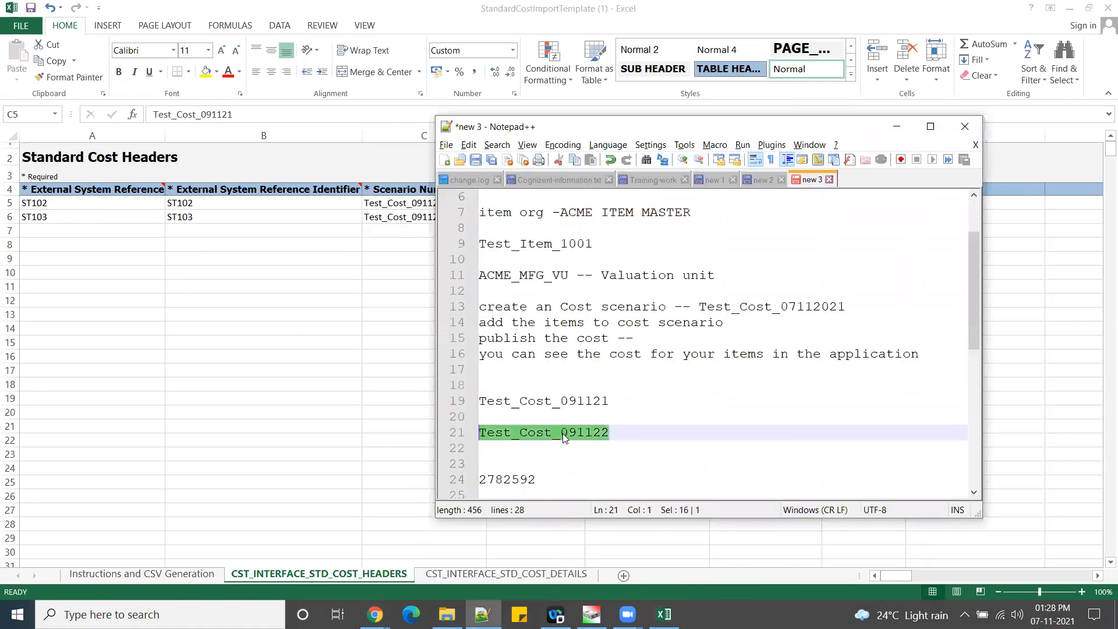
key(alt+Tab)
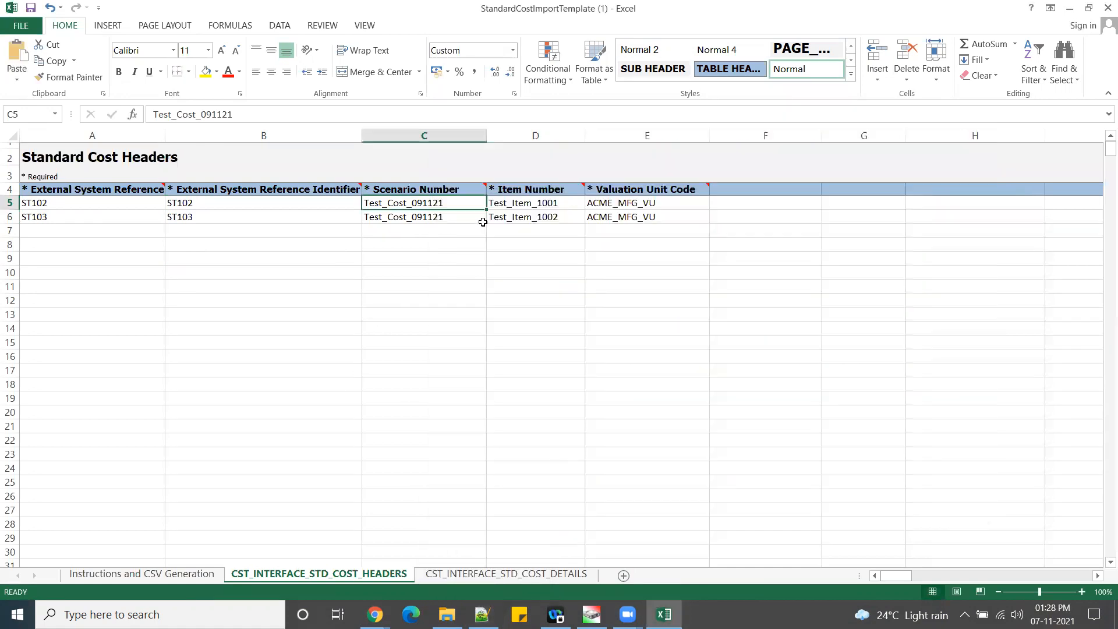
key(ctrl+v)
click(451, 218)
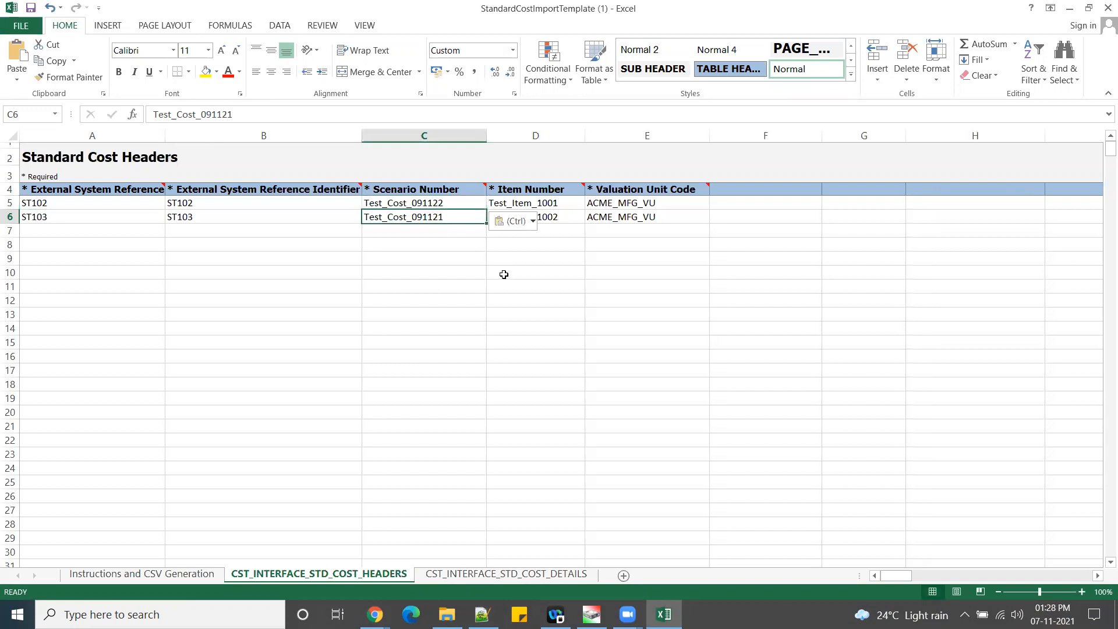
key(ctrl+v)
click(641, 317)
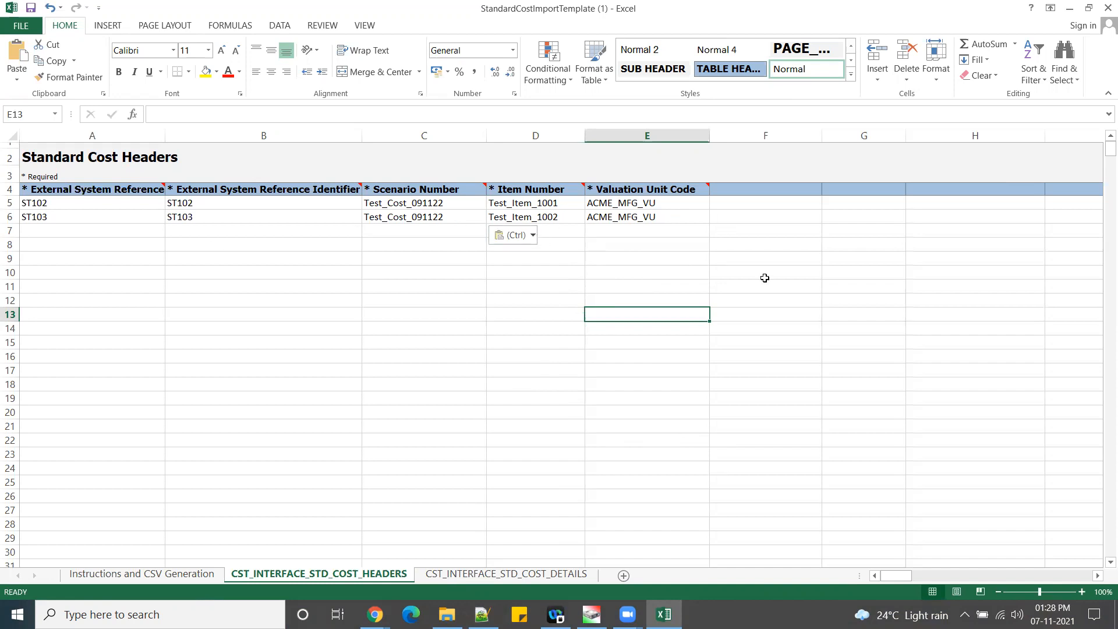
Review the header rows' references and scenario numbers, and check the CST_INTERFACE_STD_COST_DETAILS sheet for comparison
click(332, 400)
drag(46, 203, 651, 453)
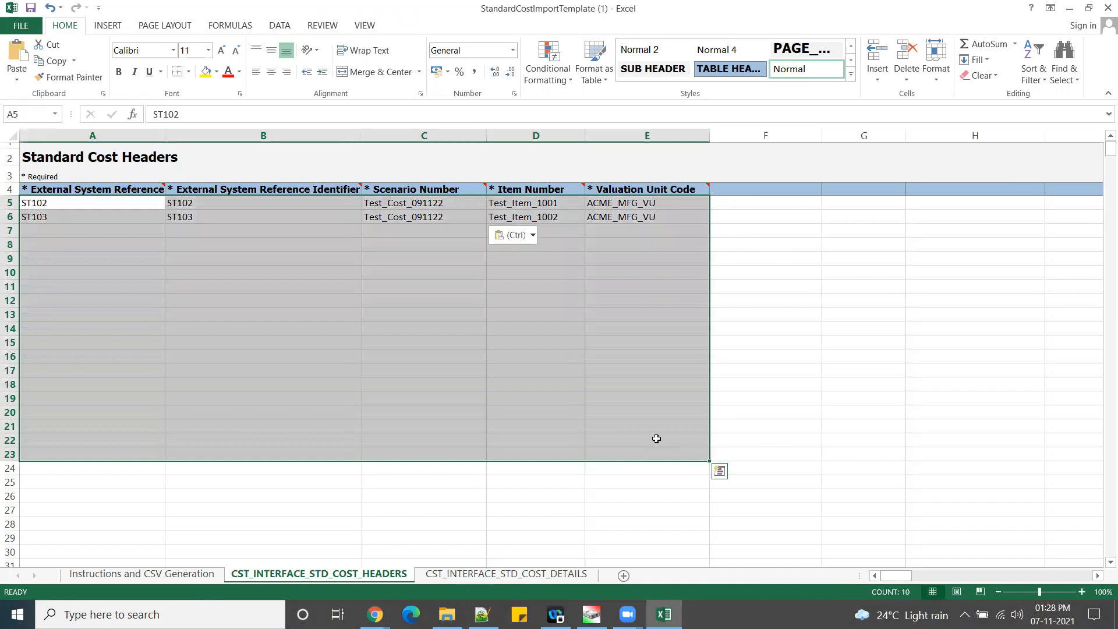
click(896, 453)
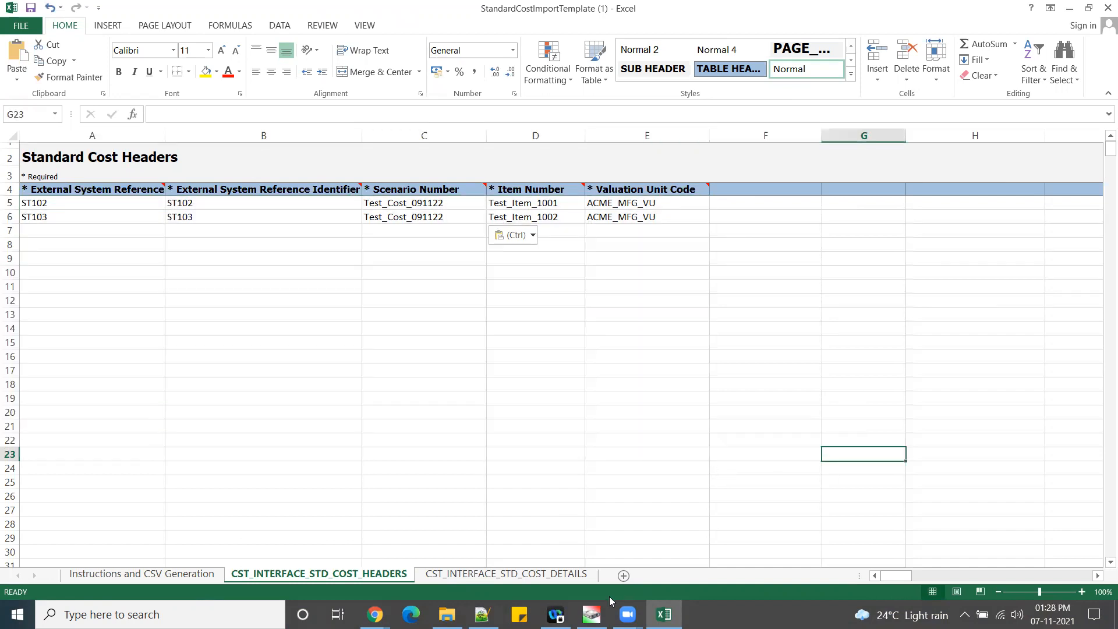
click(494, 576)
click(300, 577)
click(645, 453)
drag(439, 208, 439, 217)
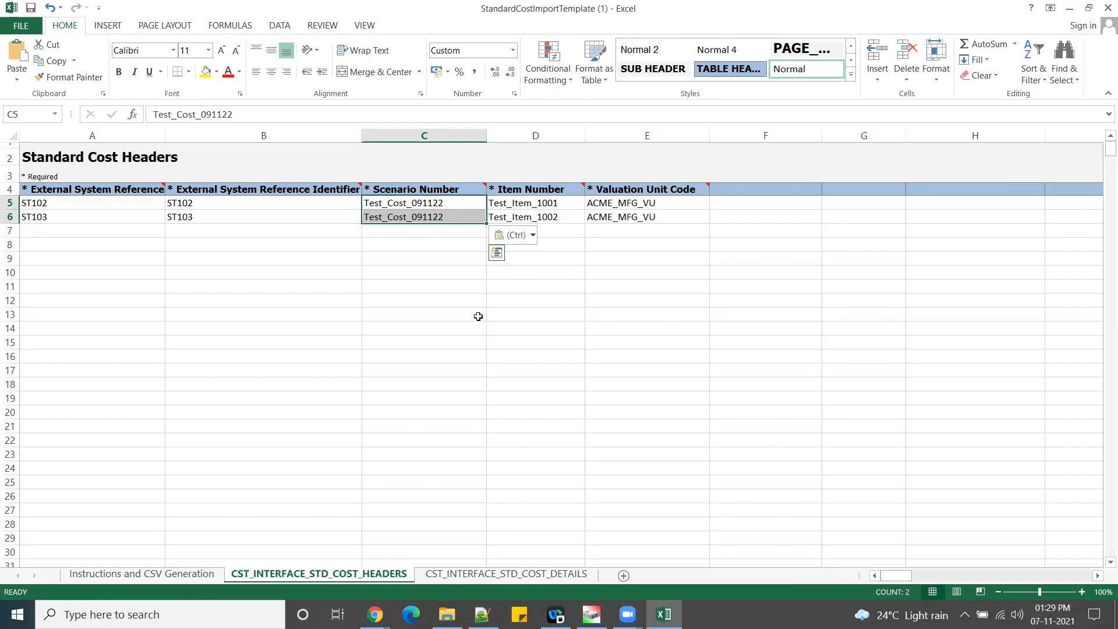
drag(412, 262, 466, 421)
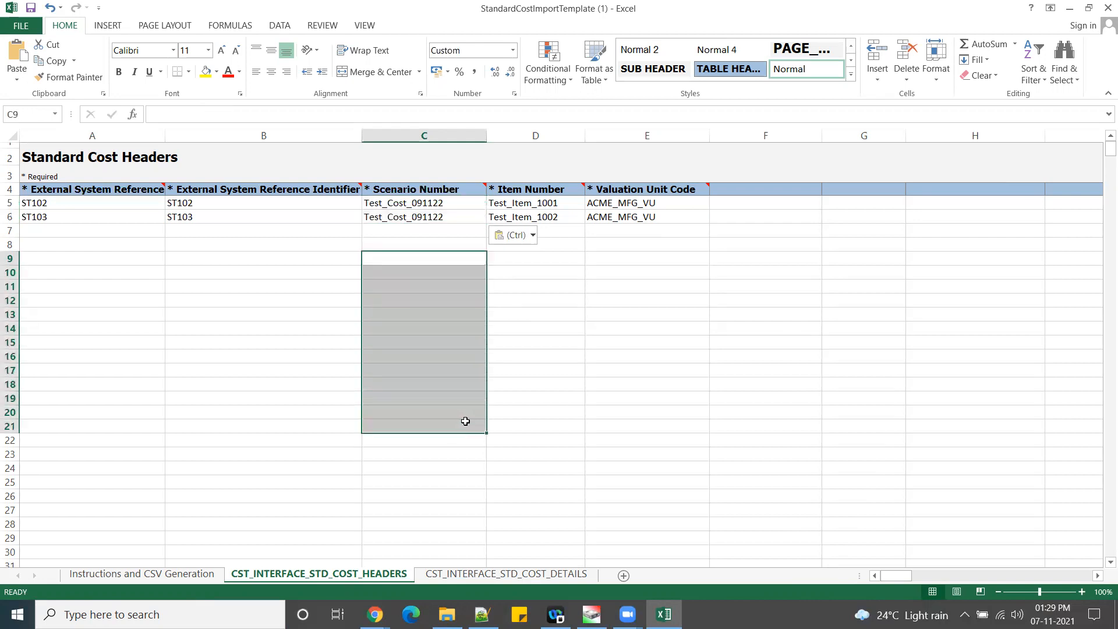
click(828, 444)
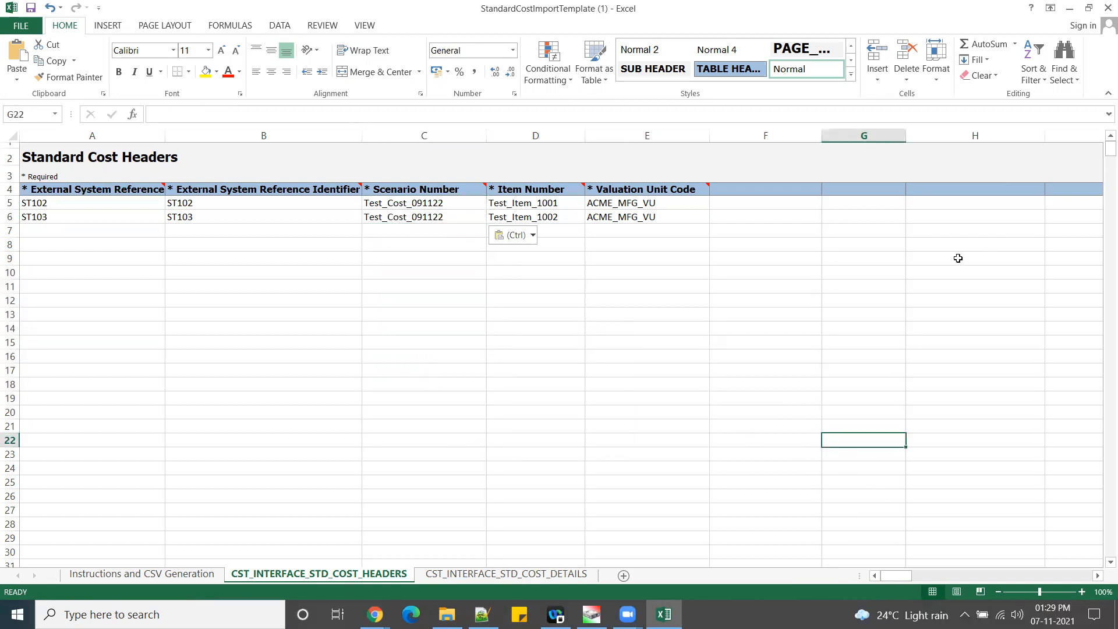
Copy the ST102 and ST103 references and identifiers from the headers sheet into A5:B6 of the CST_INTERFACE_STD_COST_DETAILS sheet
drag(85, 206, 245, 222)
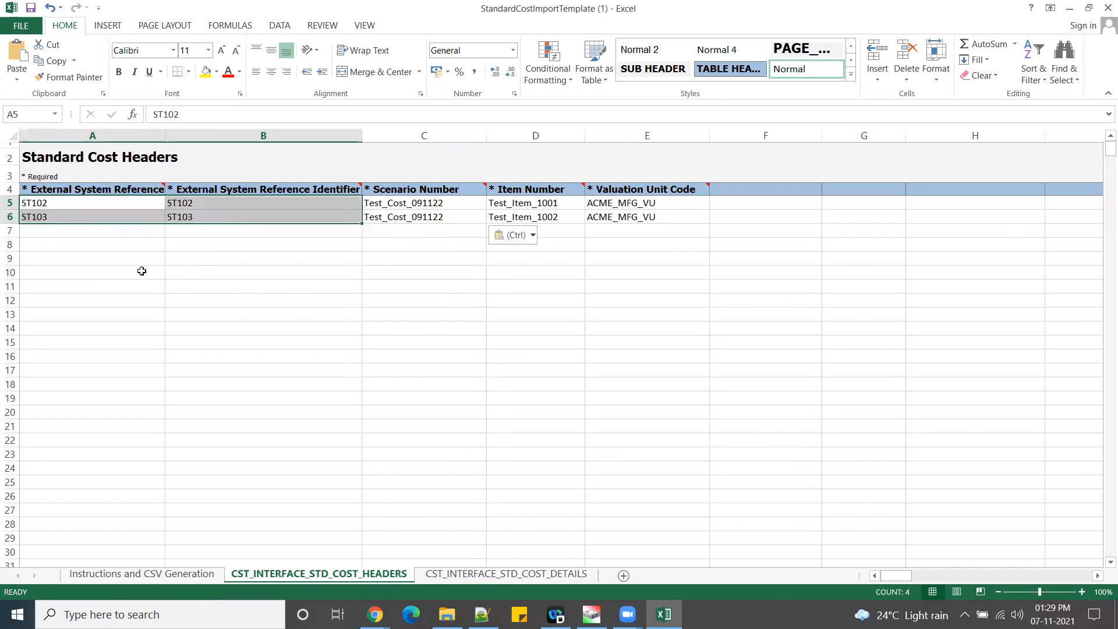
key(ctrl+c)
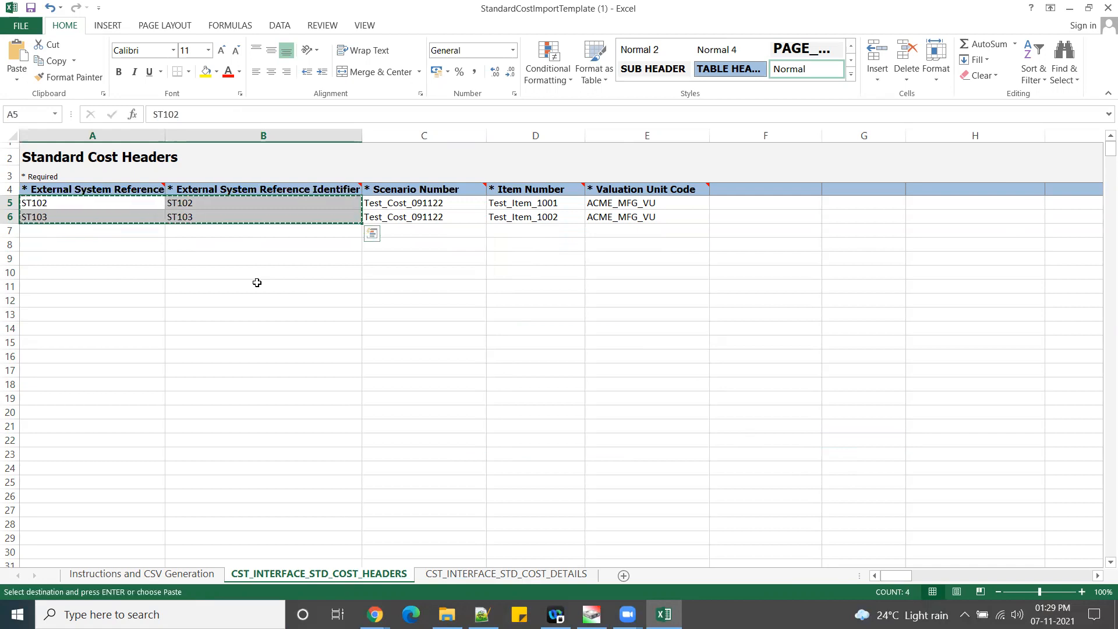
click(501, 575)
click(242, 343)
drag(52, 209, 215, 220)
key(ctrl+v)
click(324, 367)
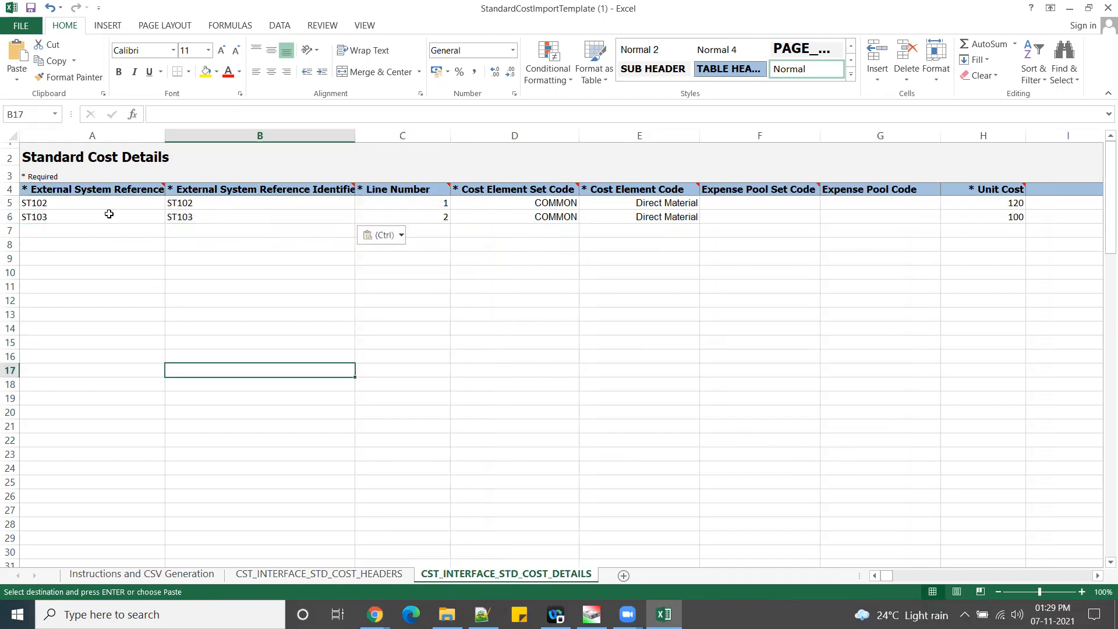
drag(68, 210, 254, 219)
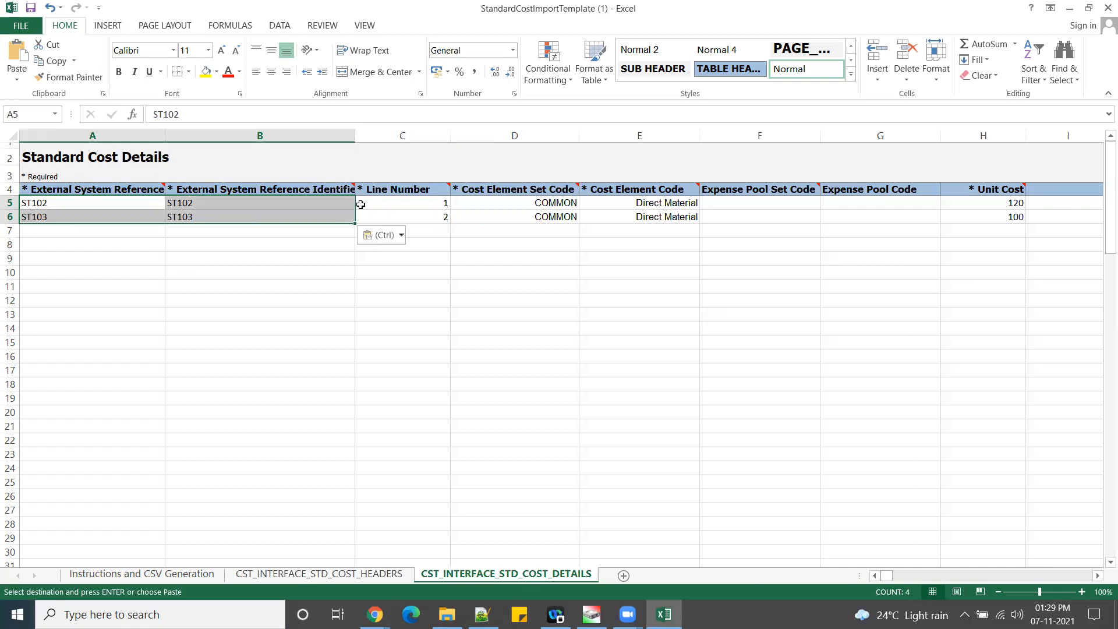
click(292, 347)
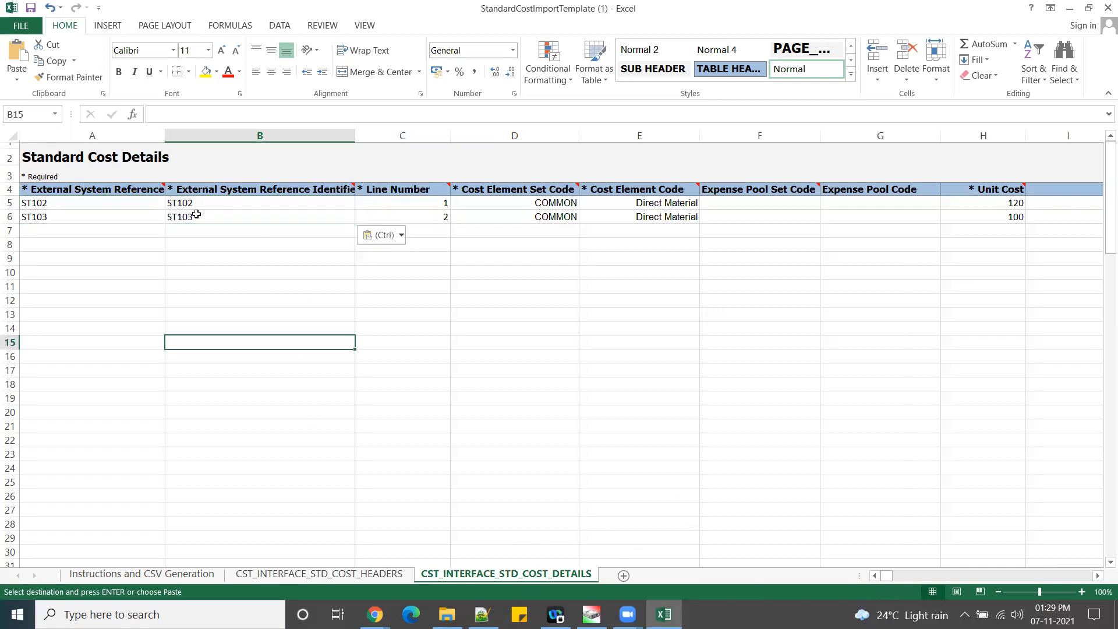
drag(74, 207, 243, 217)
click(609, 343)
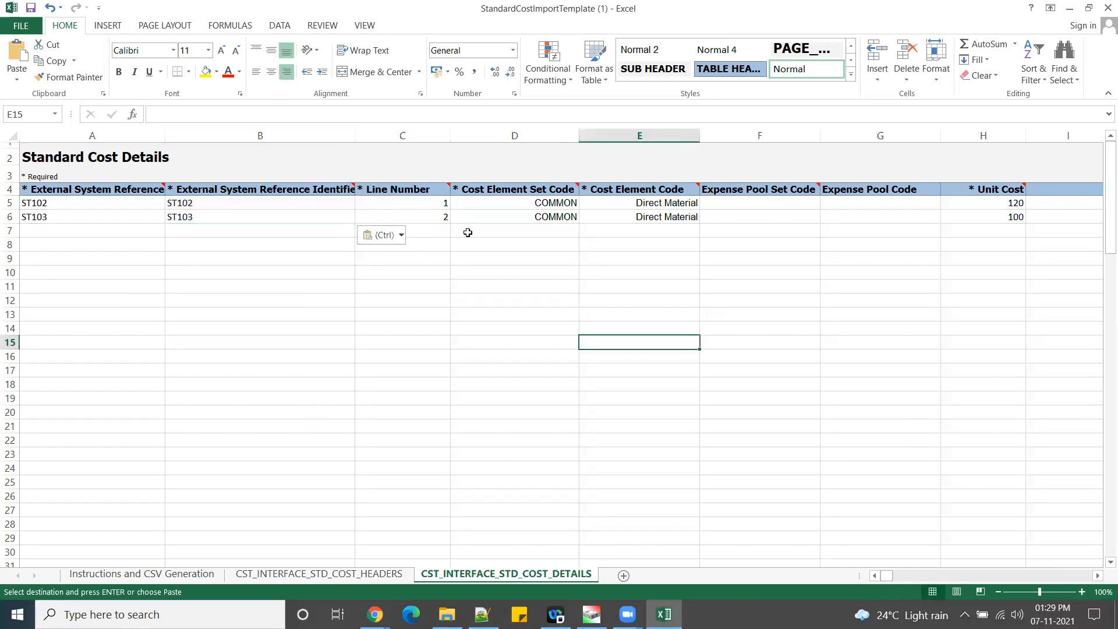
drag(412, 203, 425, 218)
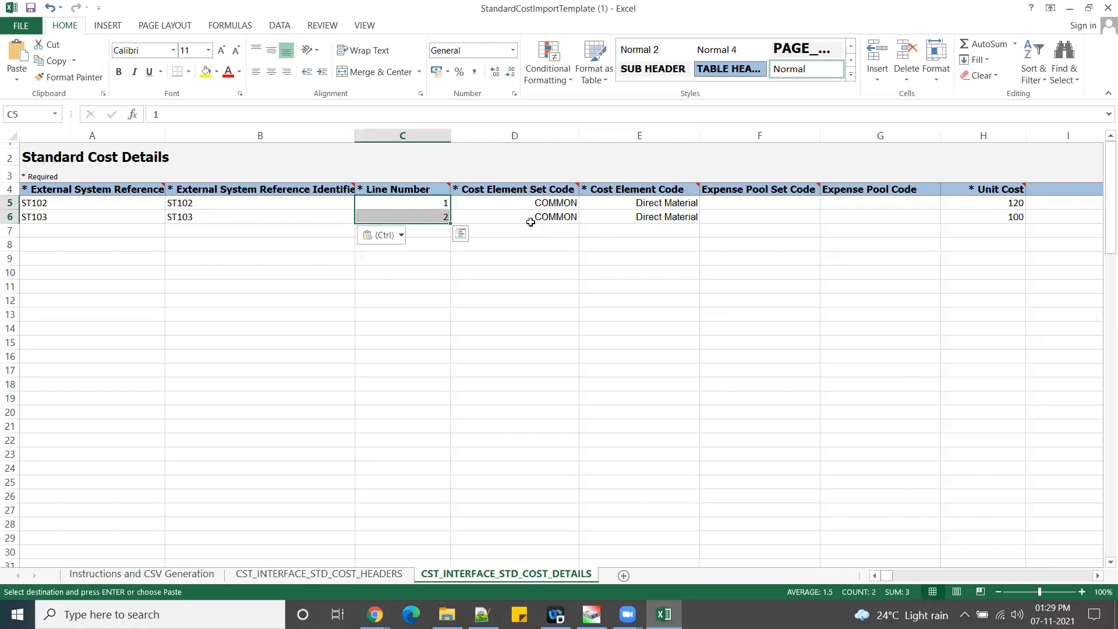
Set the Unit Cost to 1450 for ST102 in H5 and 340 for ST103 in H6
click(1000, 203)
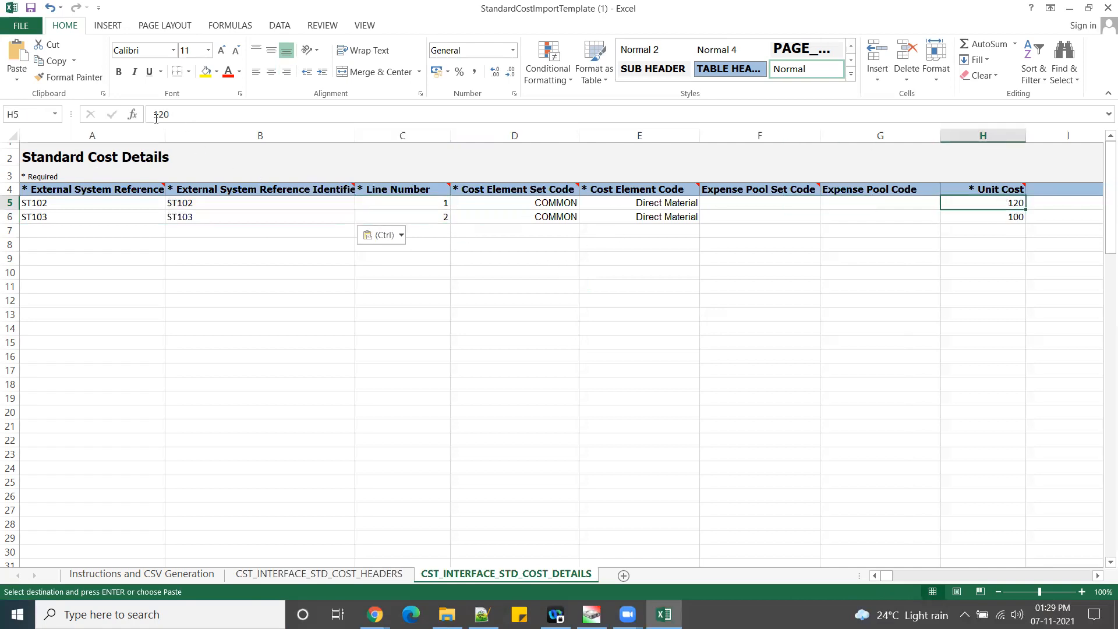
drag(155, 115, 177, 112)
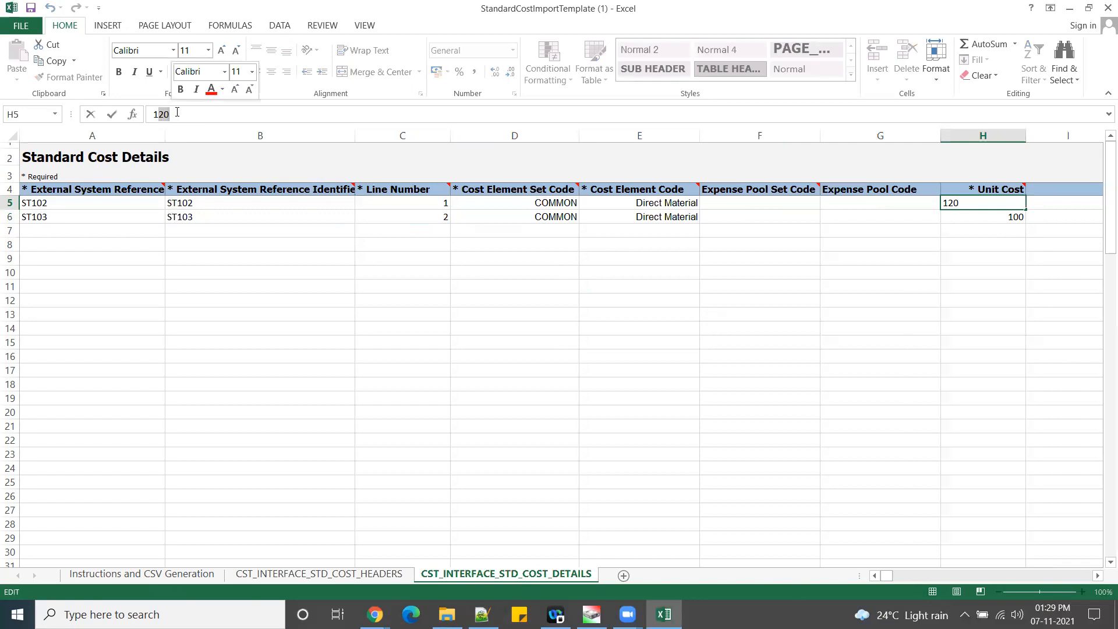
text(1450)
key(Tab)
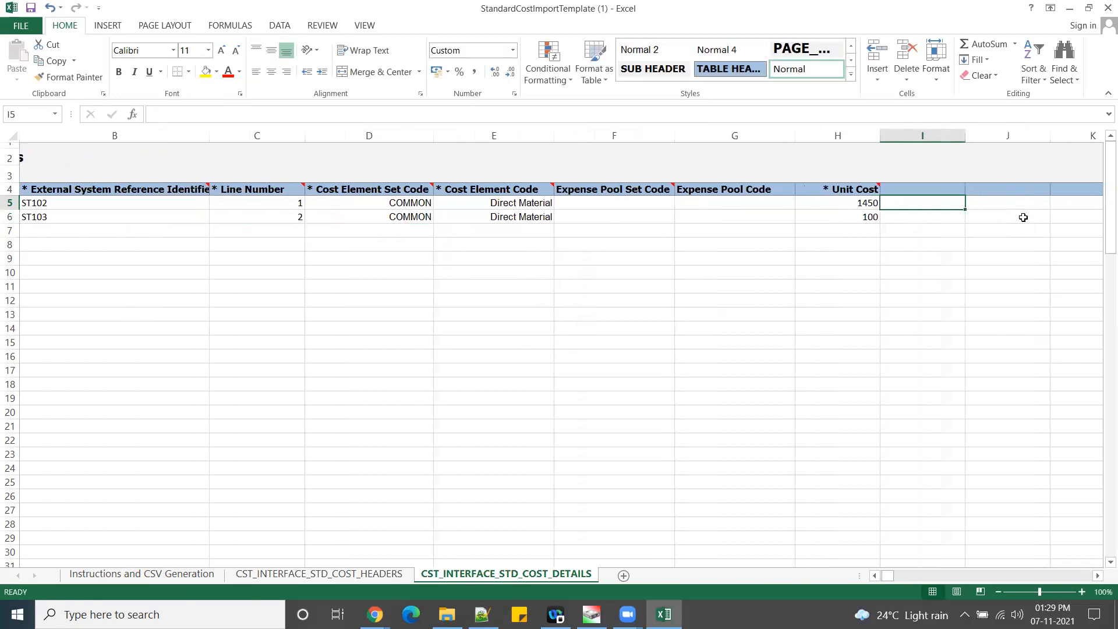
click(827, 218)
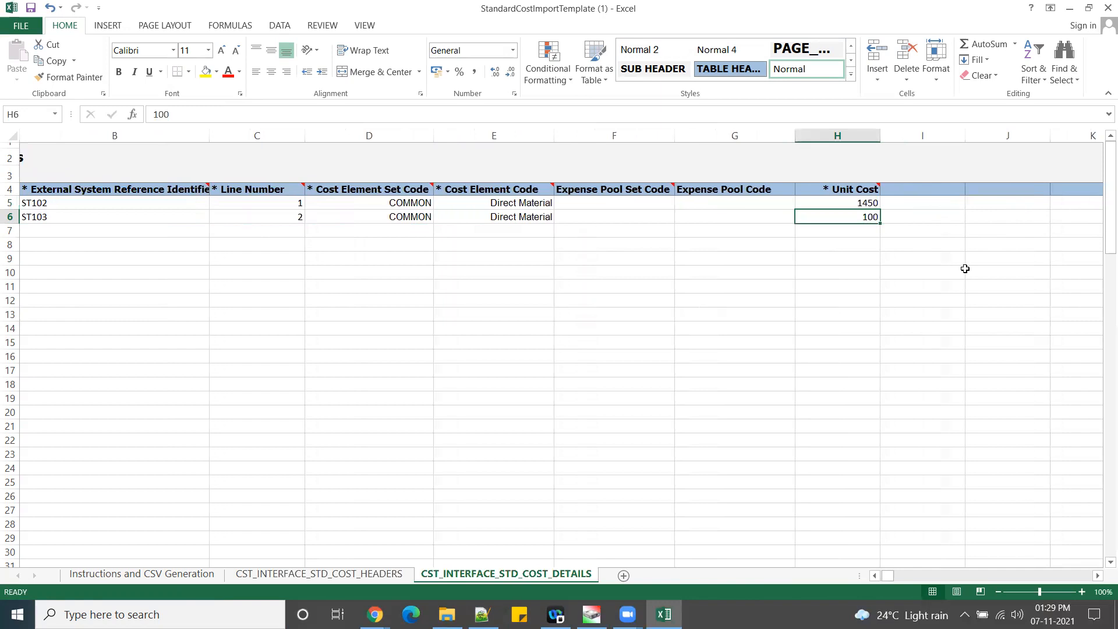
text(340)
key(Tab)
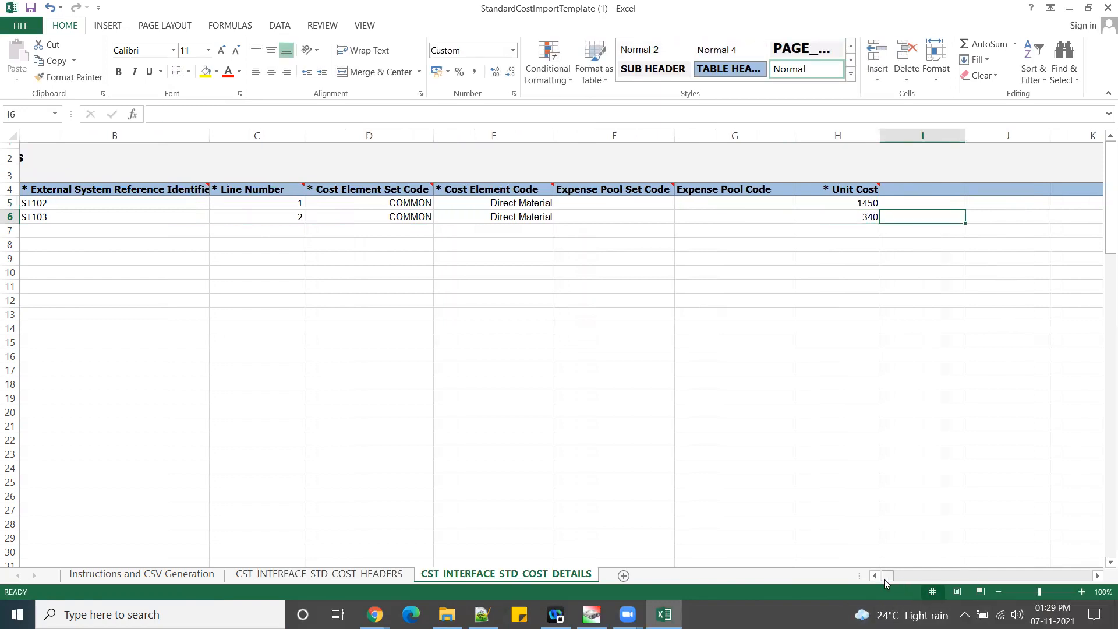
Review the unit costs, cost element set codes and cost element codes of the ST102 and ST103 detail lines
click(859, 207)
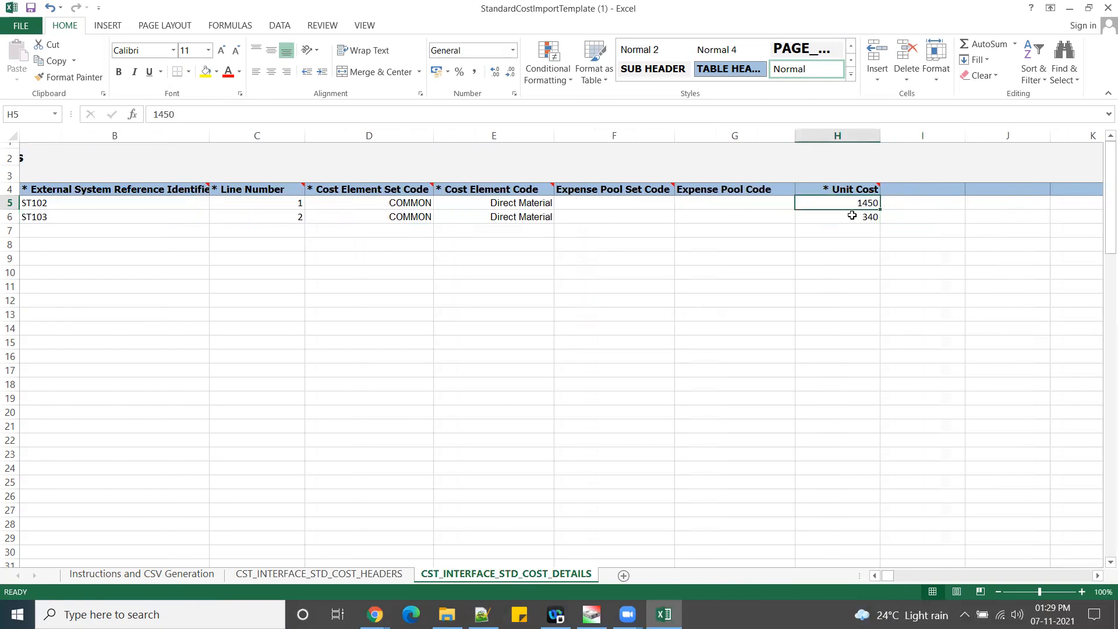
click(852, 215)
drag(399, 204, 509, 222)
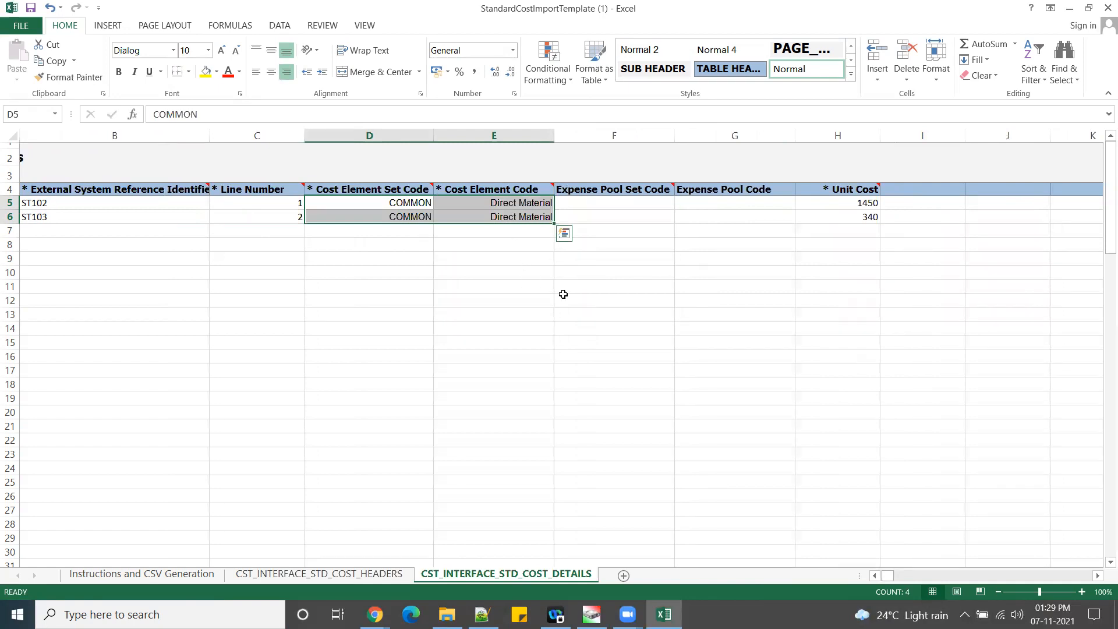
click(644, 337)
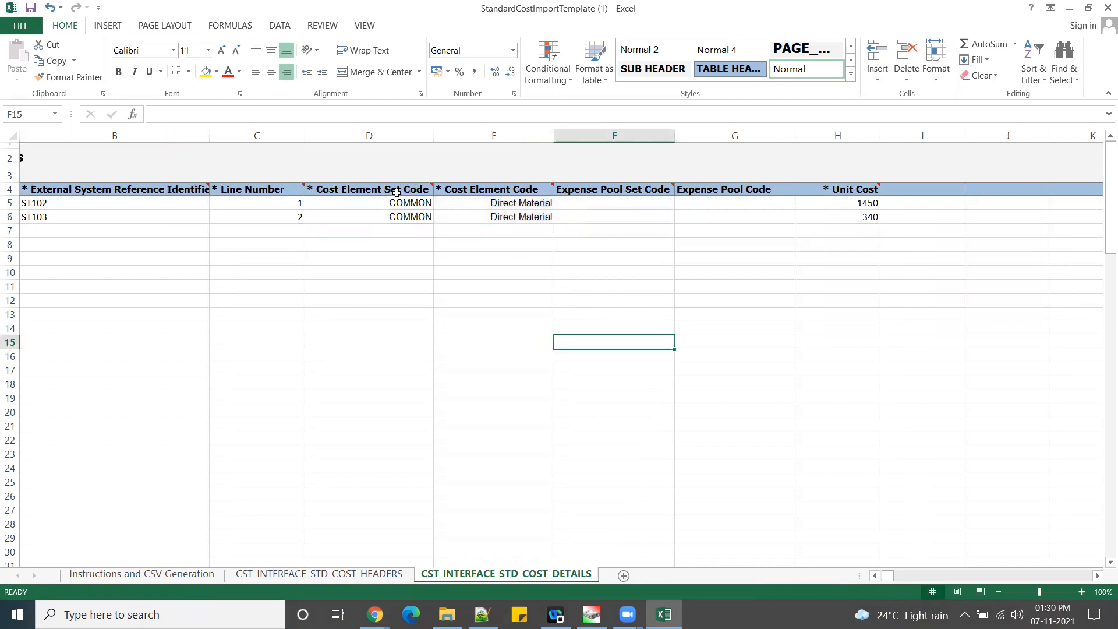
drag(387, 205, 539, 220)
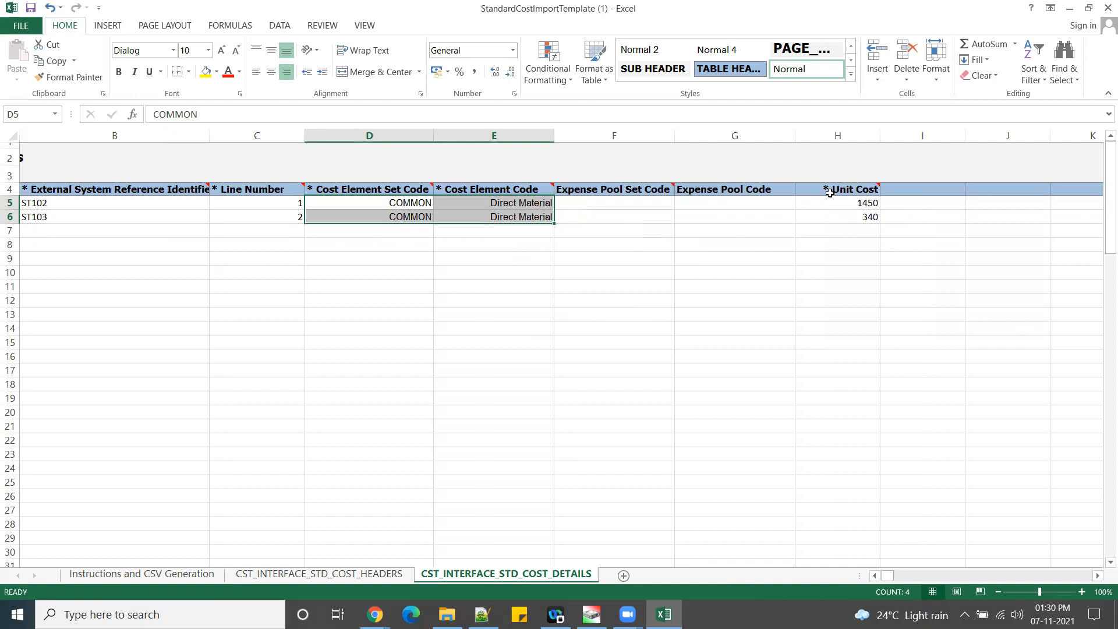
click(775, 299)
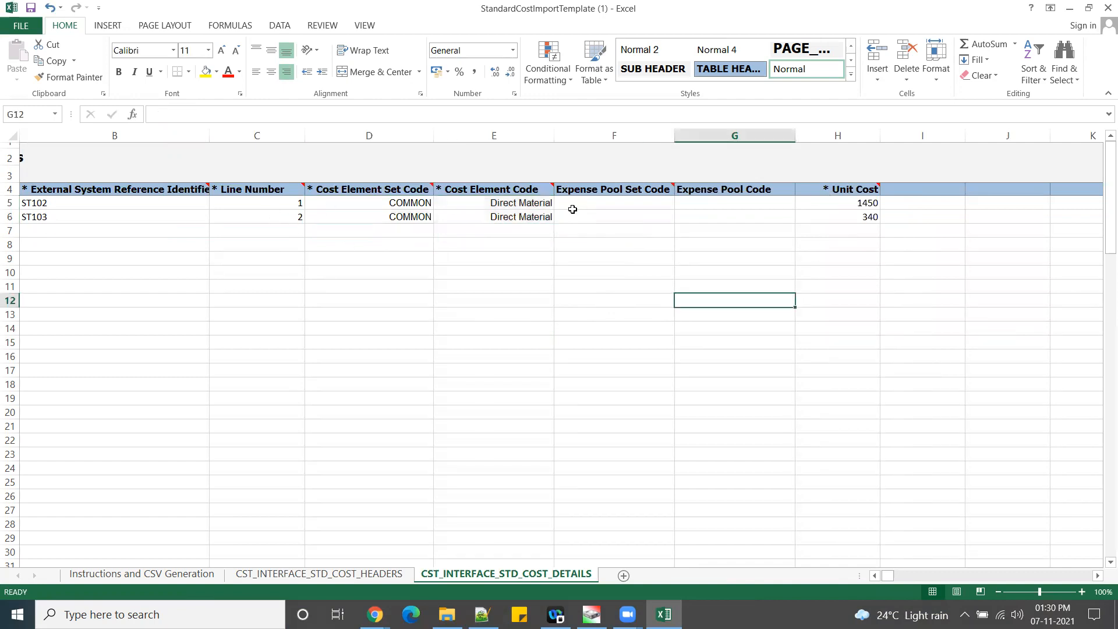
drag(533, 205, 527, 218)
drag(411, 204, 411, 217)
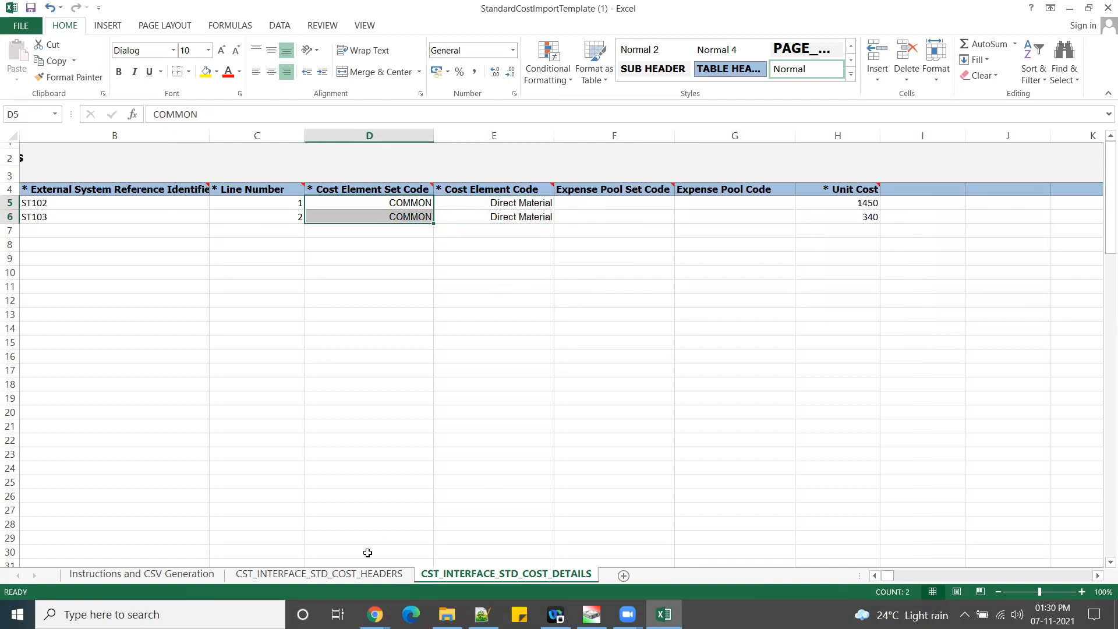
Examine the ST102 and ST103 rows on the CST_INTERFACE_STD_COST_HEADERS sheet, comparing items and valuation units with the details sheet
click(349, 574)
click(693, 463)
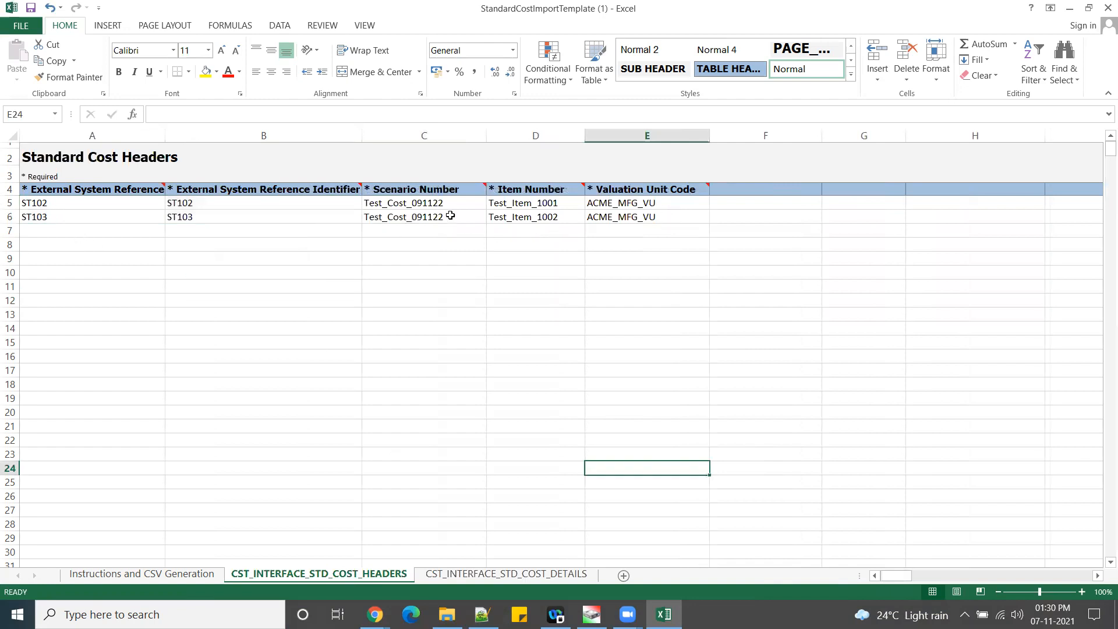
drag(506, 205, 641, 217)
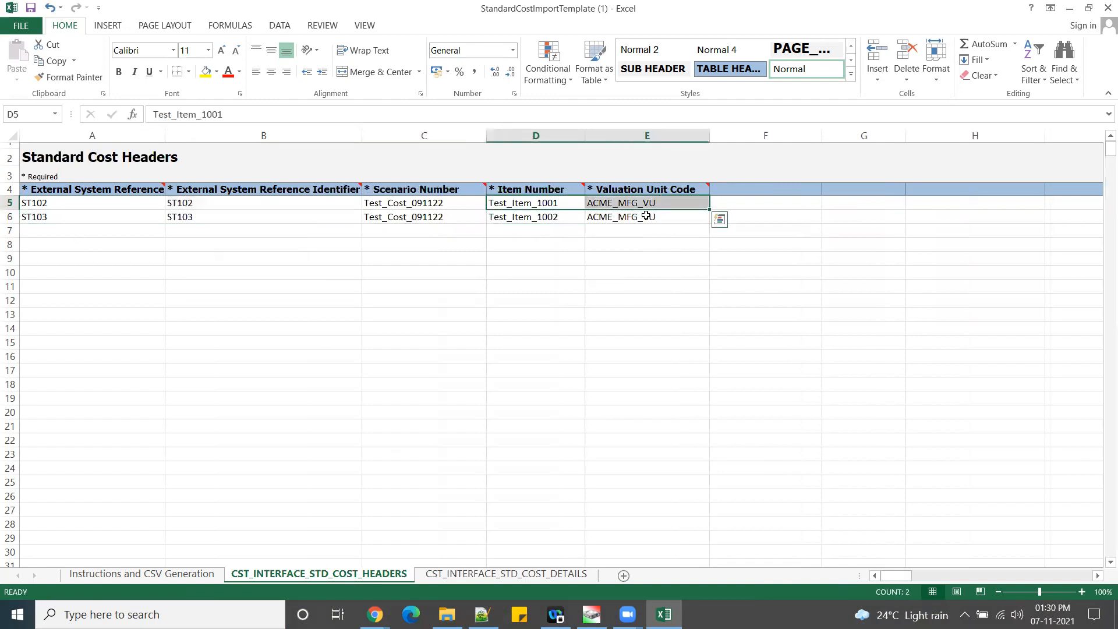
click(652, 263)
drag(507, 217, 636, 217)
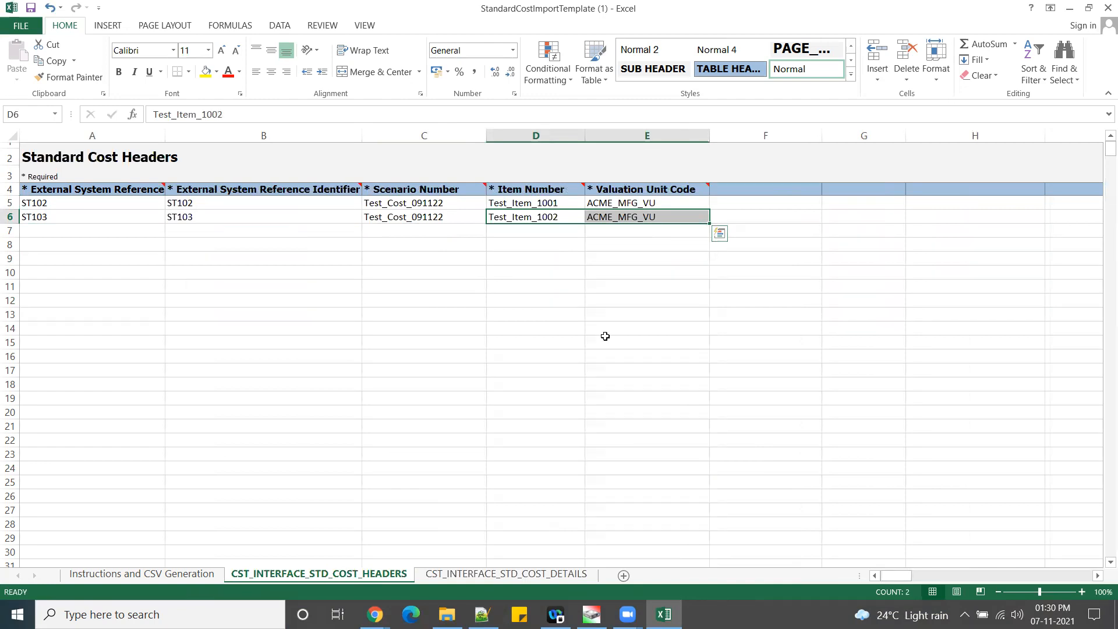
click(661, 349)
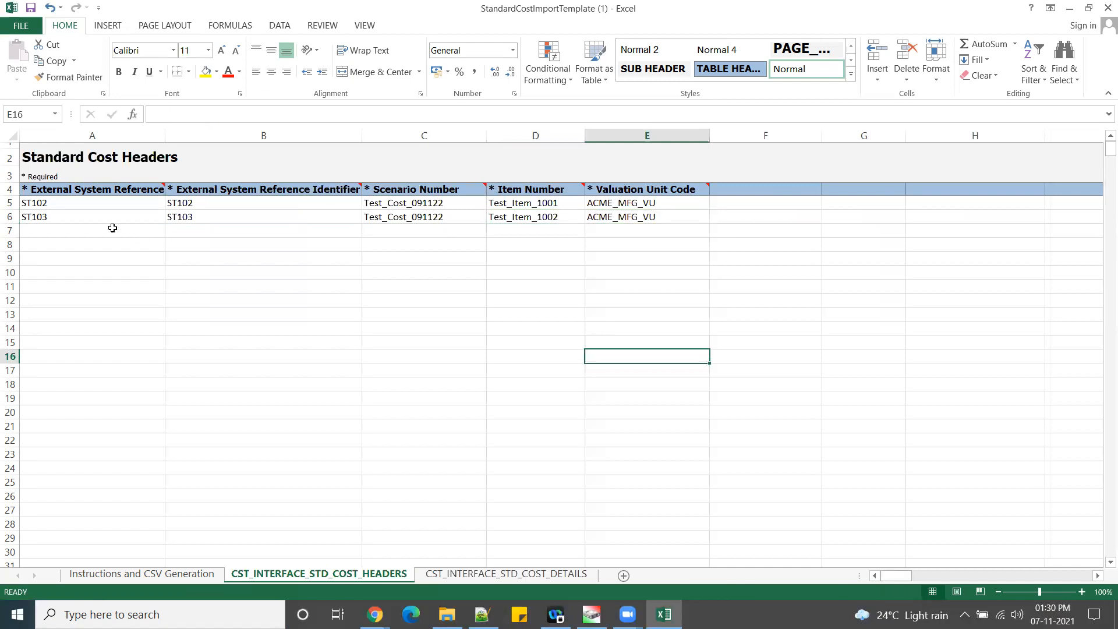
drag(43, 217, 262, 217)
drag(479, 207, 615, 217)
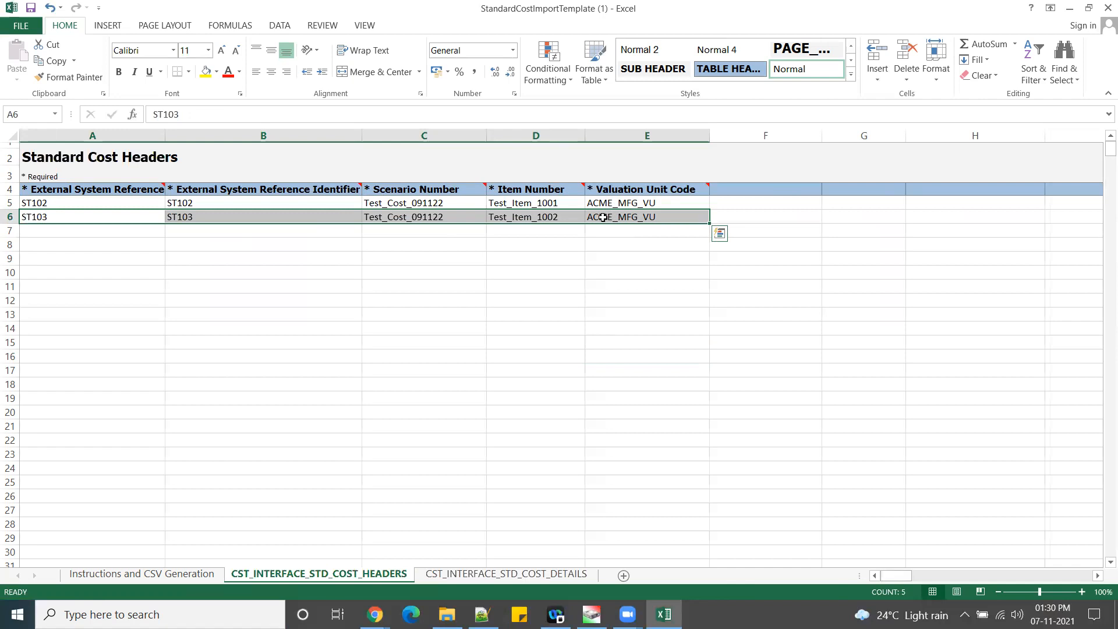
click(740, 272)
drag(36, 202, 631, 206)
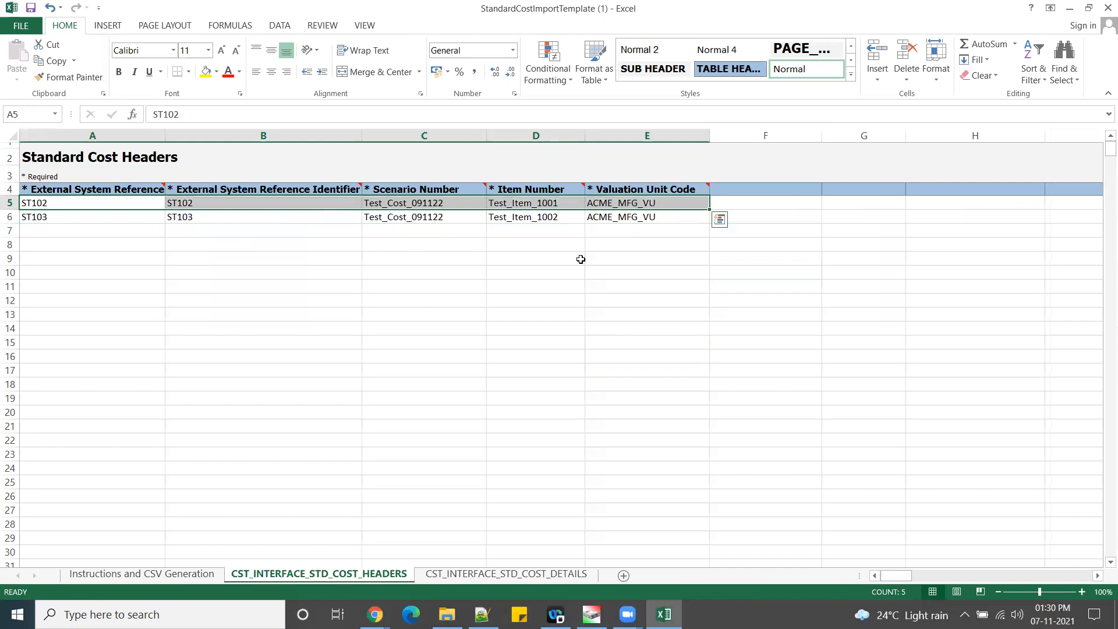
click(540, 456)
click(466, 577)
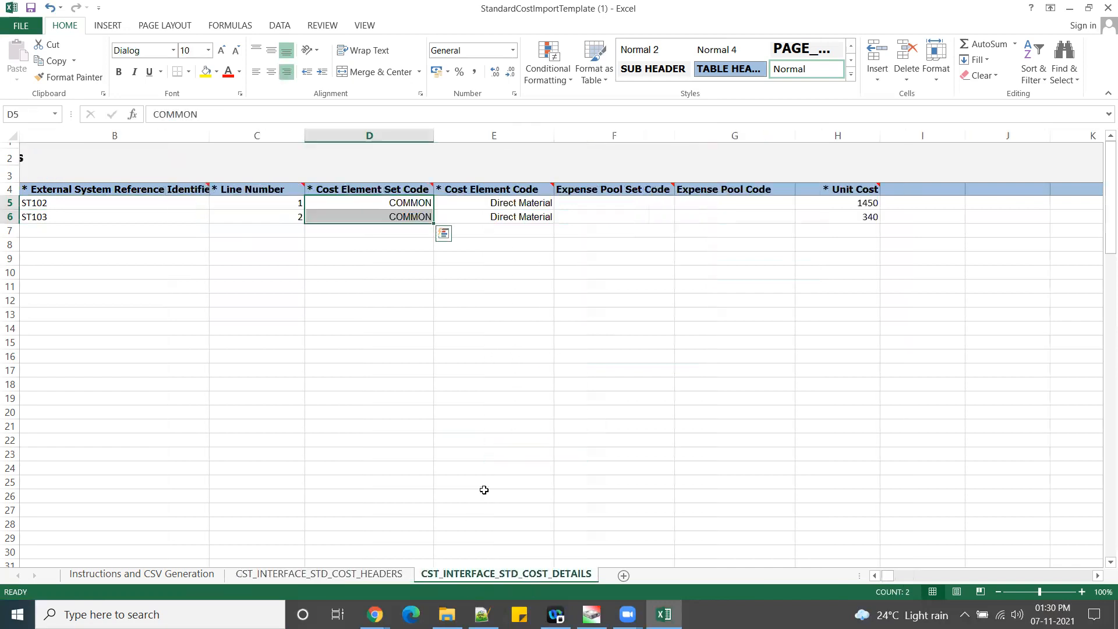
click(343, 575)
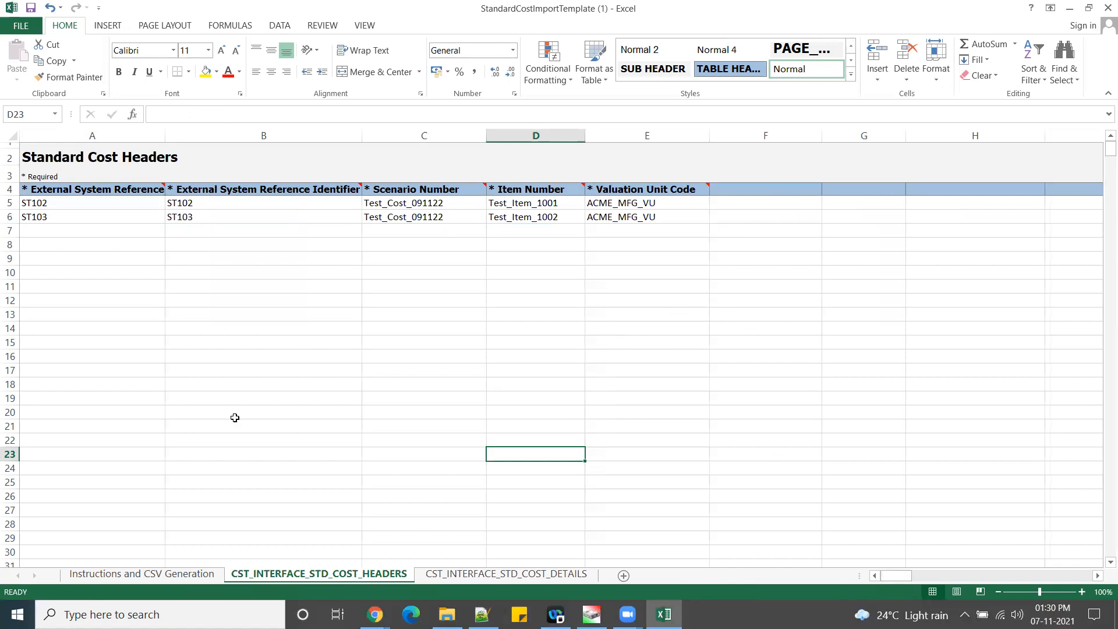
Save the template and generate its CSV file from the Instructions and CSV Generation sheet
click(142, 575)
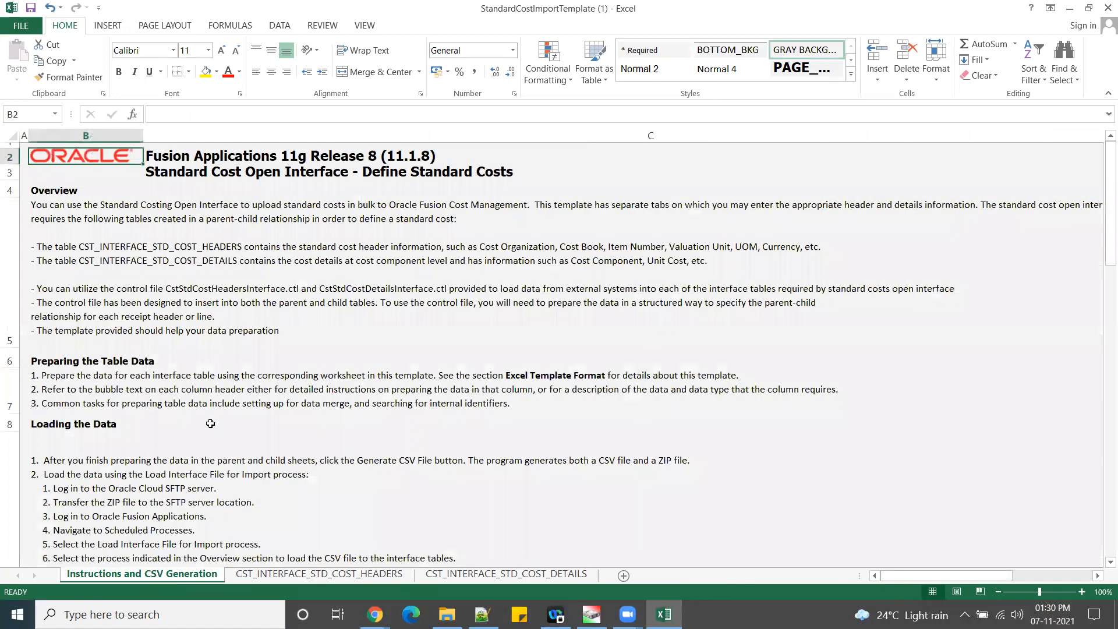
key(ctrl+s)
scroll(455, 408, down, 3)
click(156, 506)
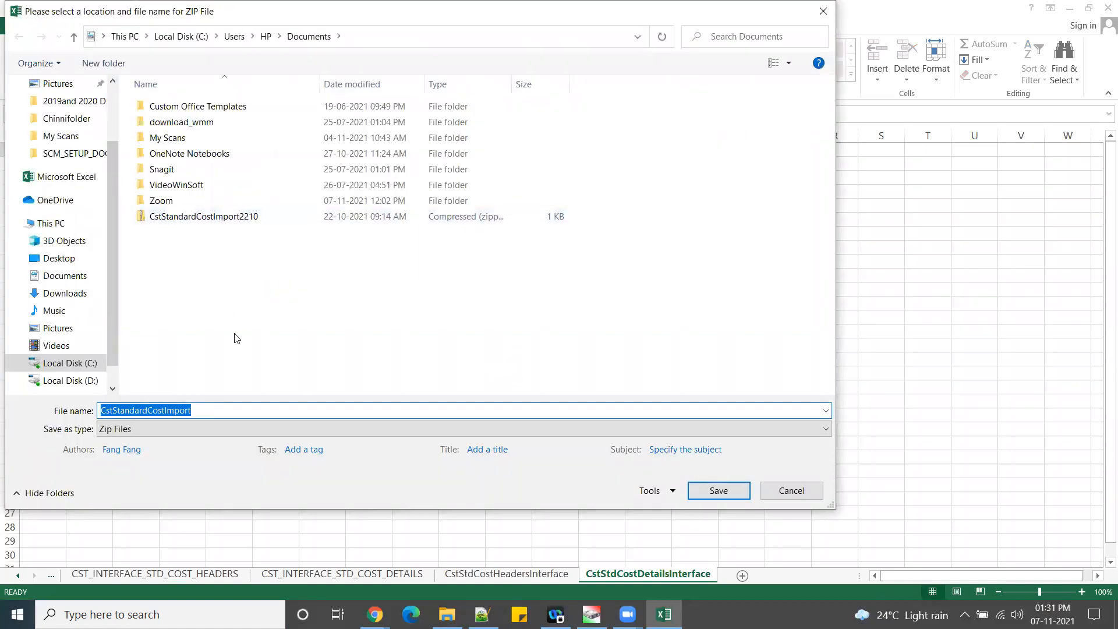
Save the generated ZIP file as CstStandardCostImport in the D:\Costing folder and close the template workbook
click(72, 381)
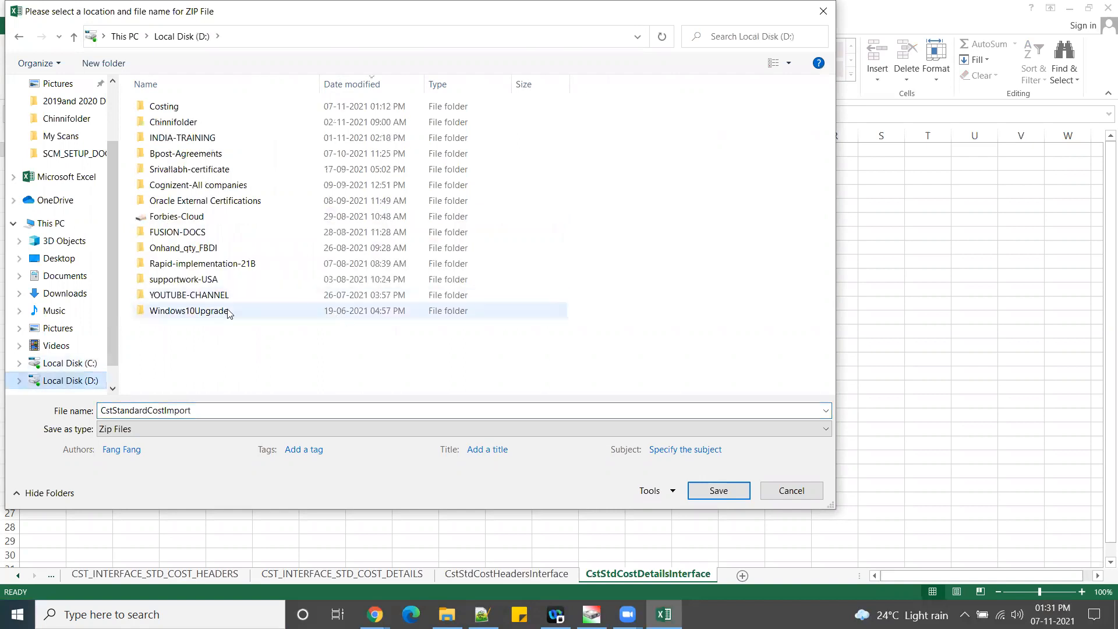
double_click(172, 107)
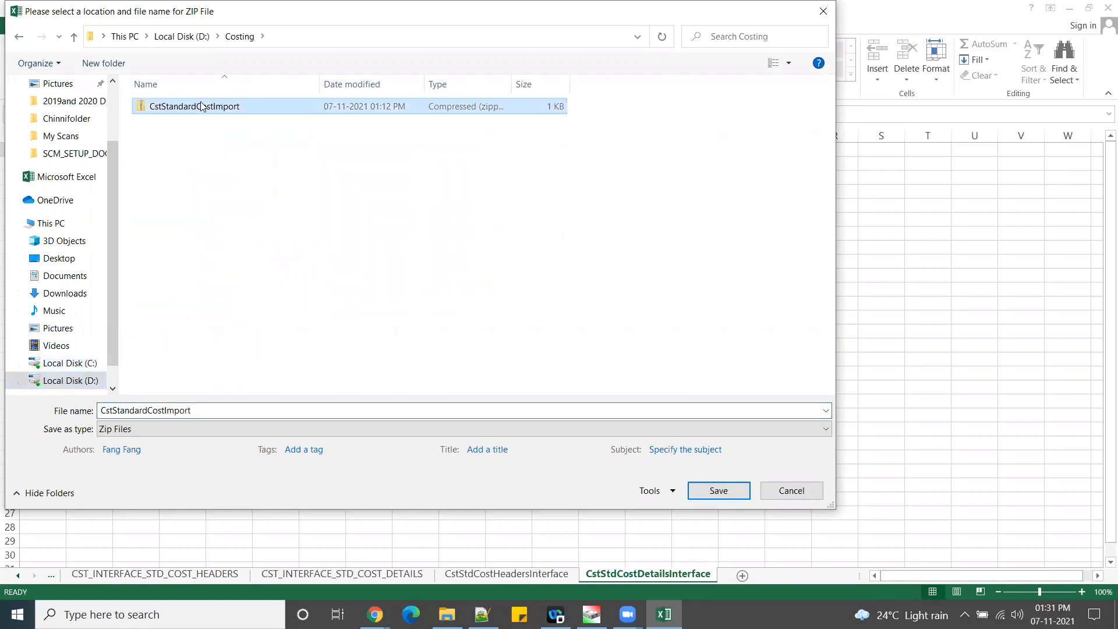
click(719, 490)
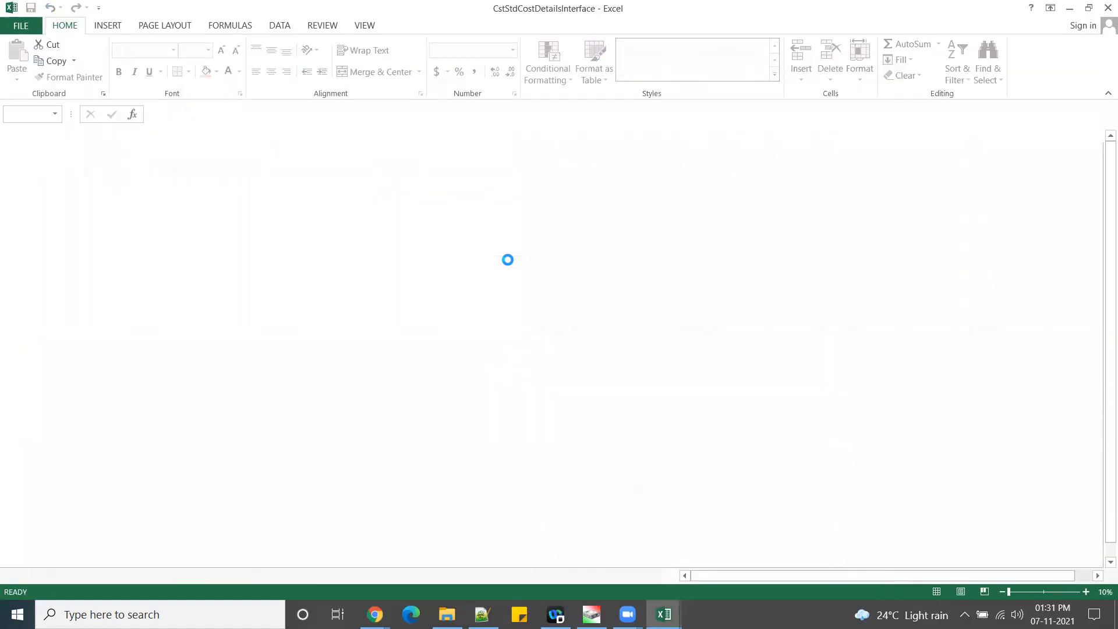
click(593, 362)
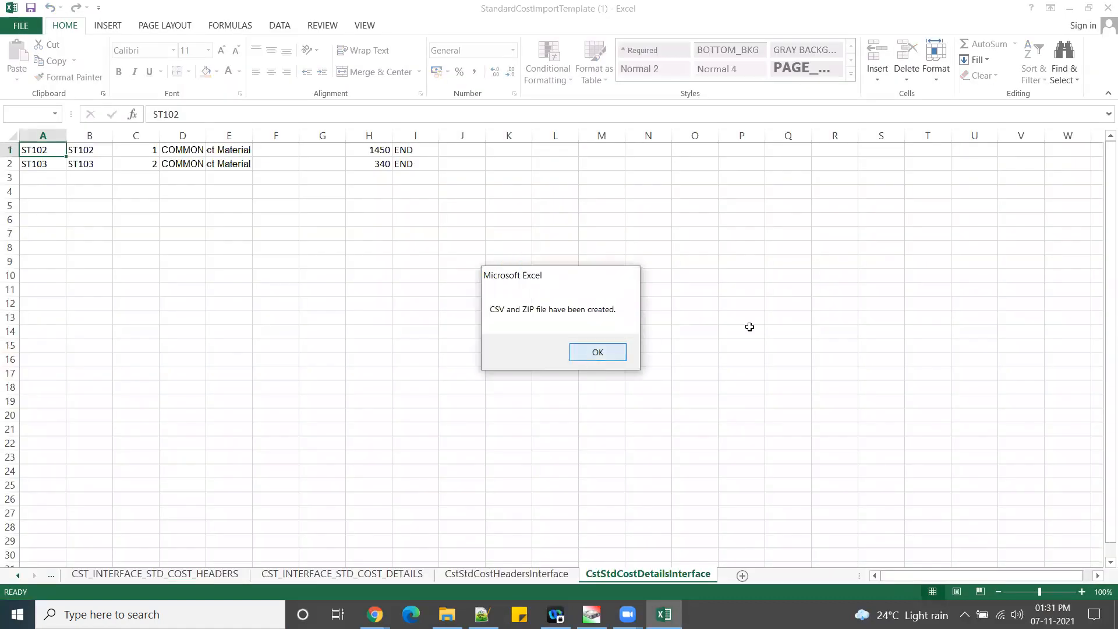
click(1106, 9)
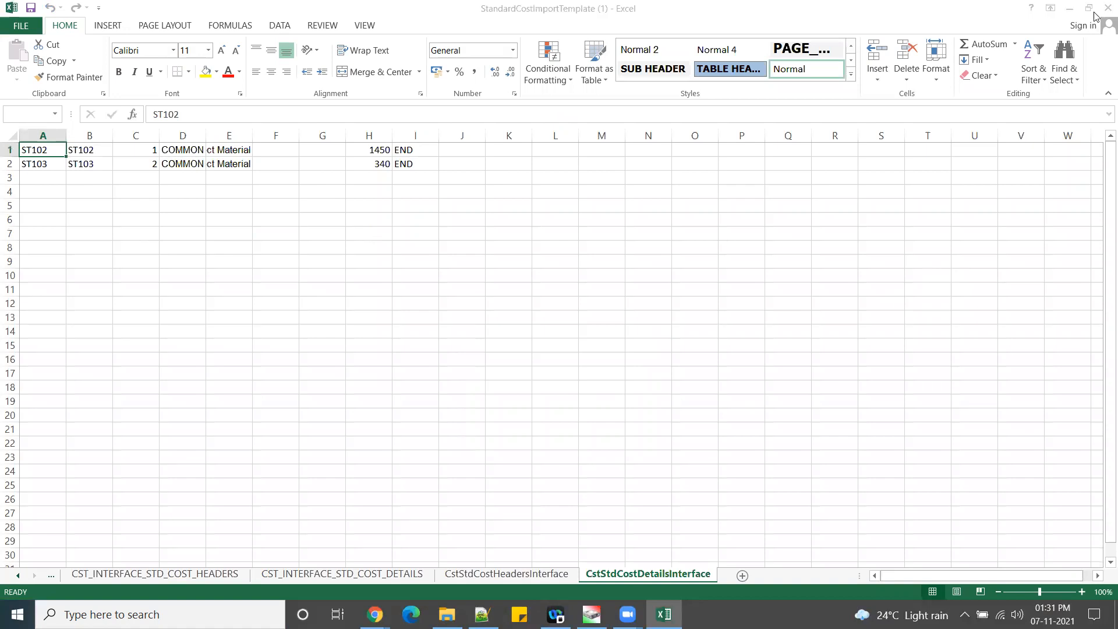
click(556, 325)
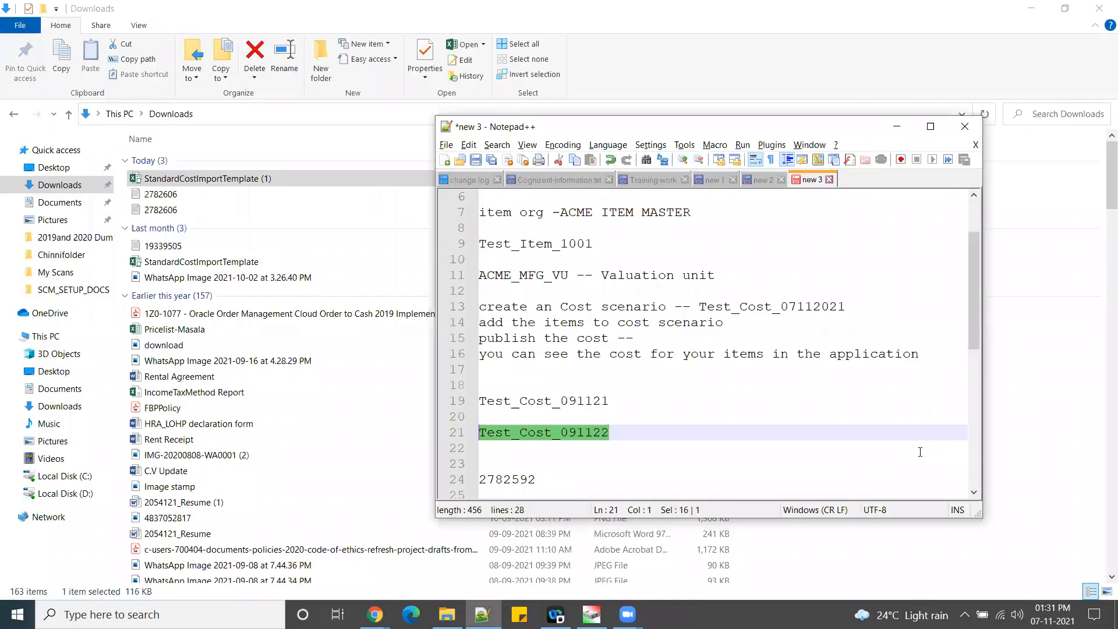
Switch to Oracle in Chrome, return to the home page and open Scheduled Processes from the Tools group
mouse_move(375, 614)
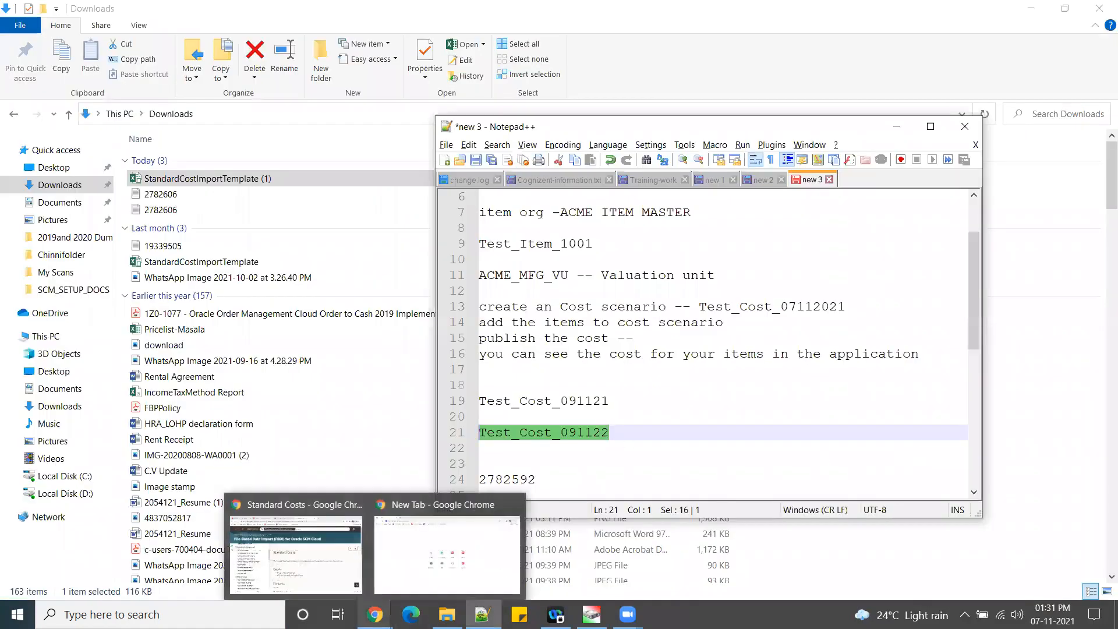
click(308, 573)
click(125, 43)
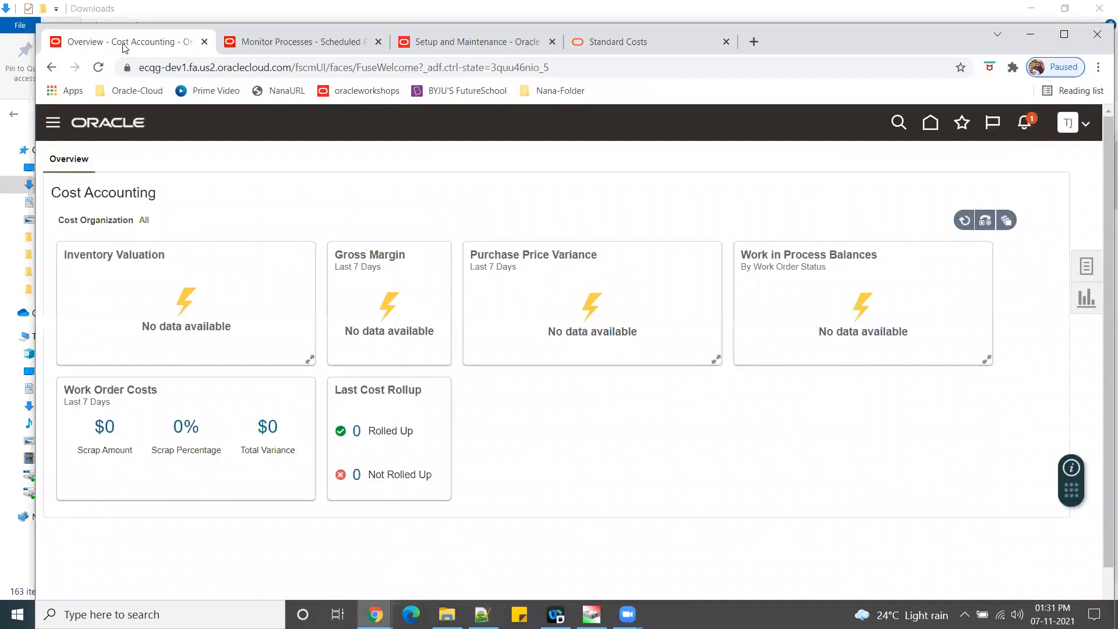
click(931, 122)
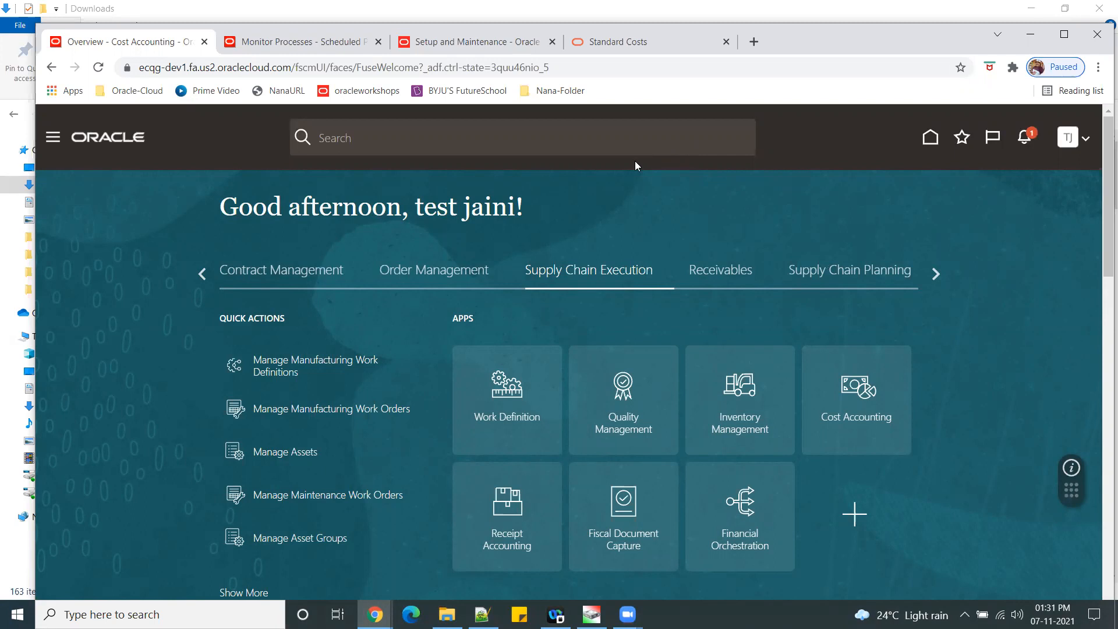
click(936, 273)
click(936, 273)
click(936, 272)
click(936, 273)
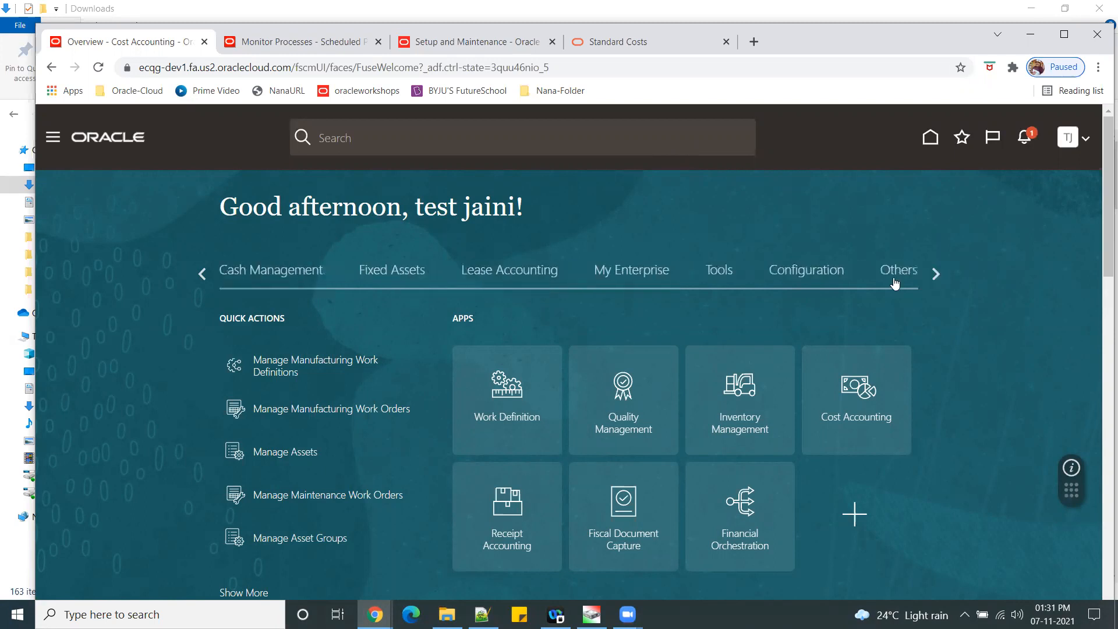
click(720, 273)
scroll(983, 452, down, 1)
scroll(980, 442, down, 1)
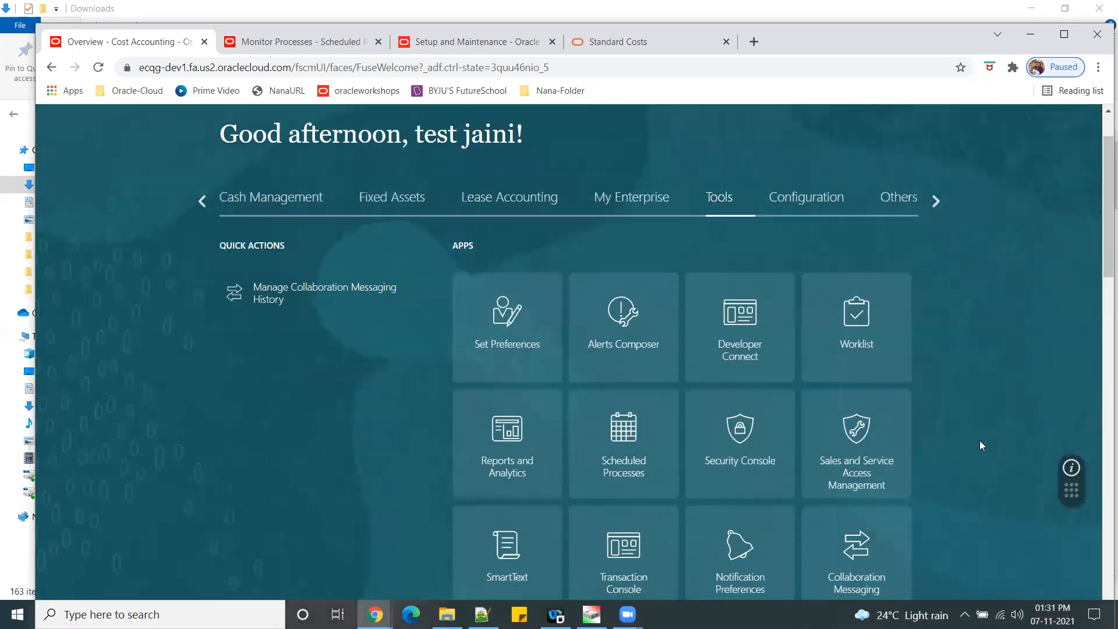
click(624, 437)
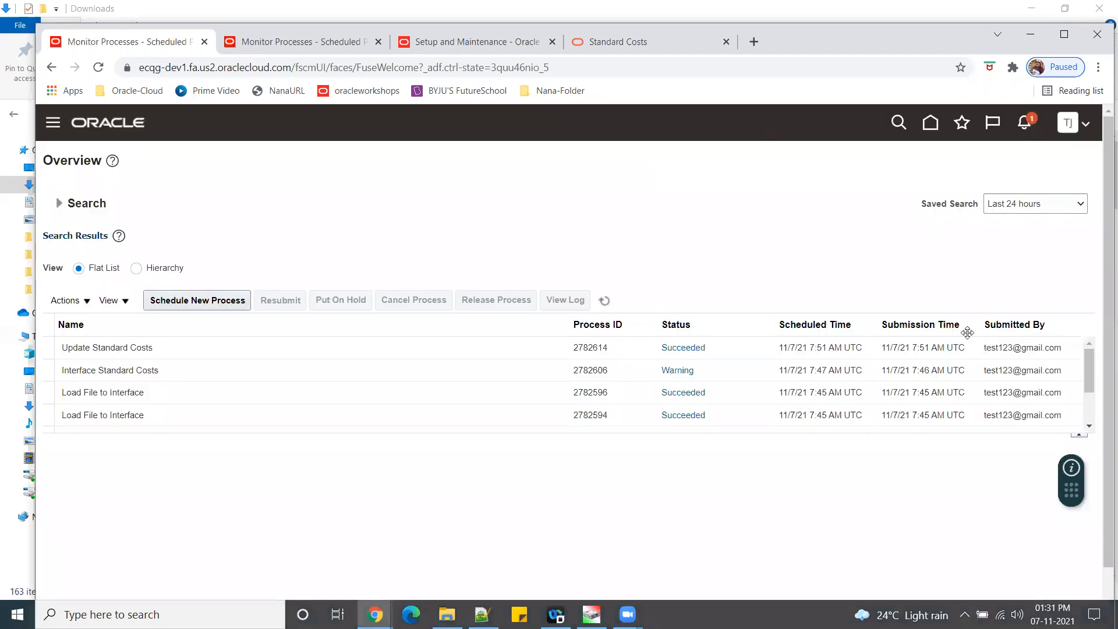
Schedule a new Load Interface File for Import job and open its process details
click(197, 300)
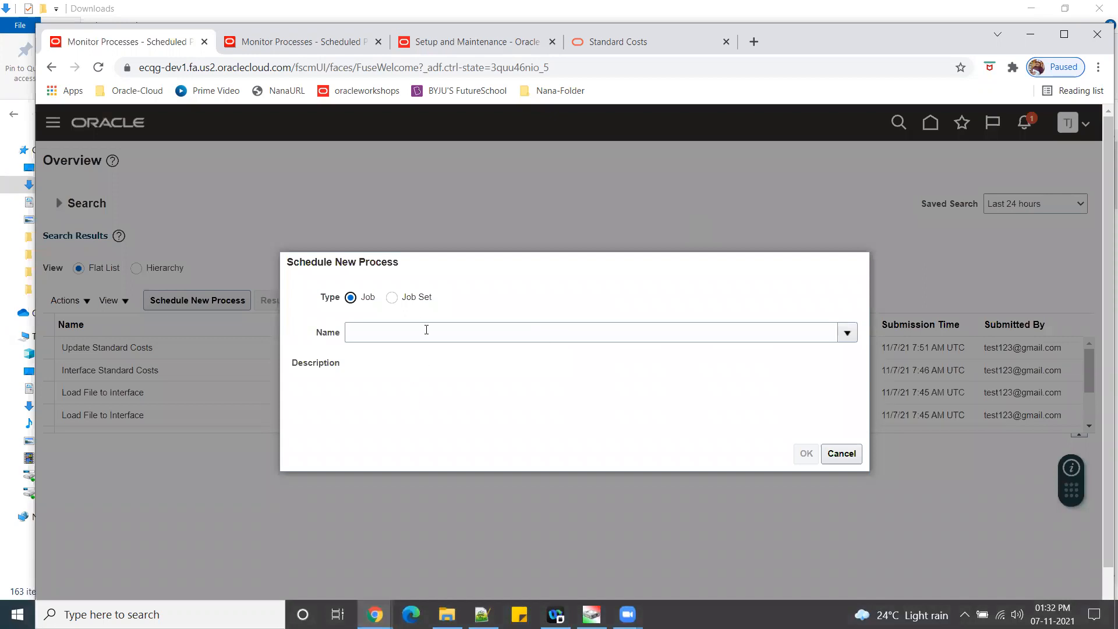
click(428, 332)
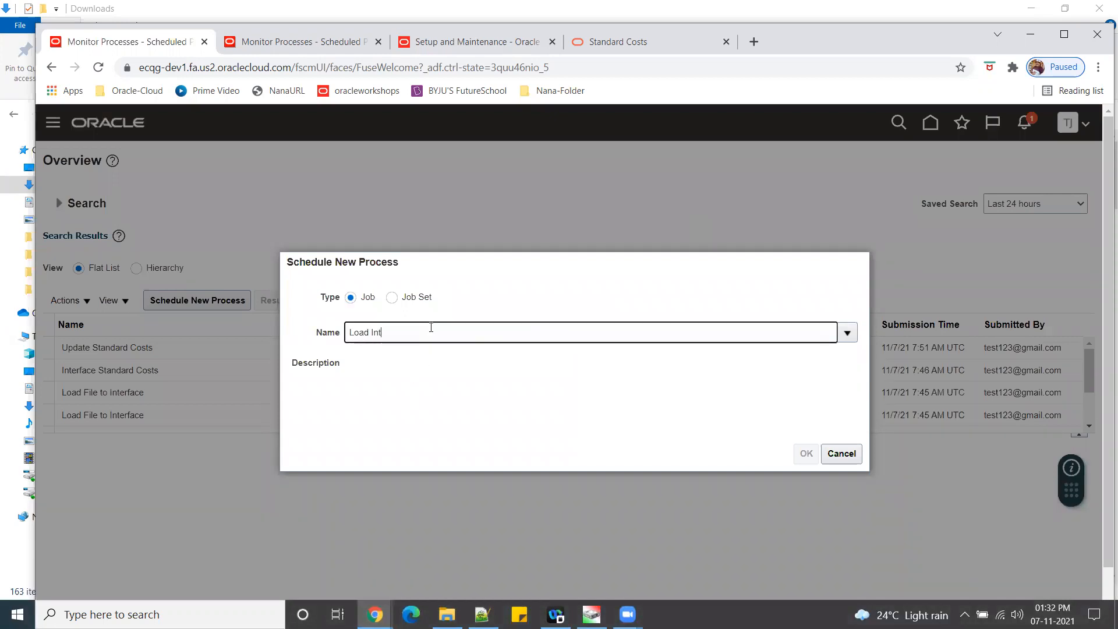
text(Load Interface)
key(Tab)
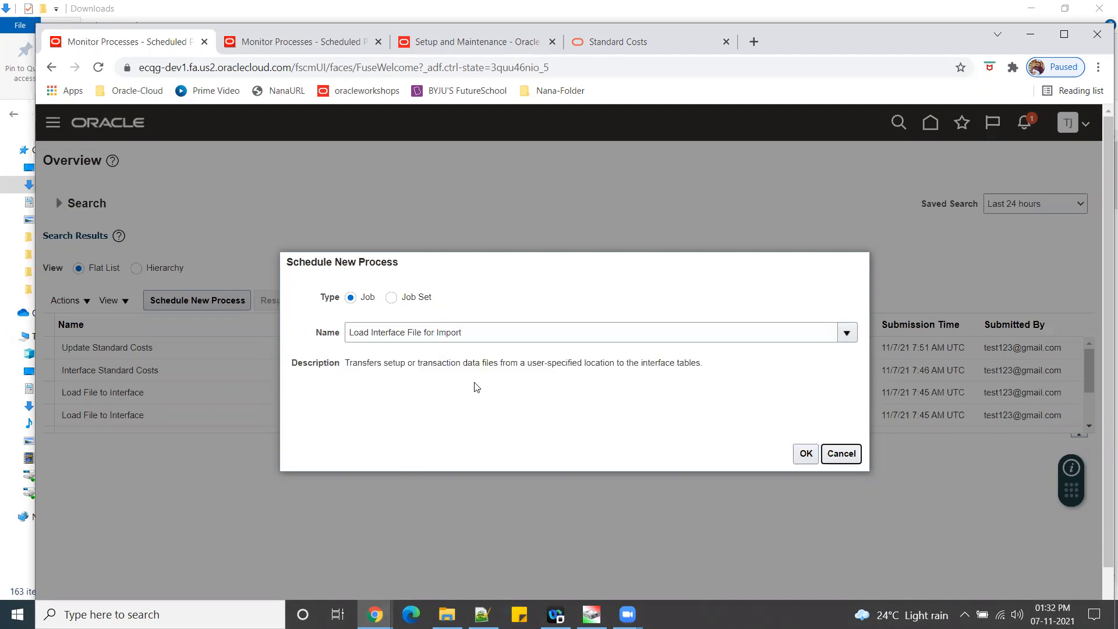
click(806, 454)
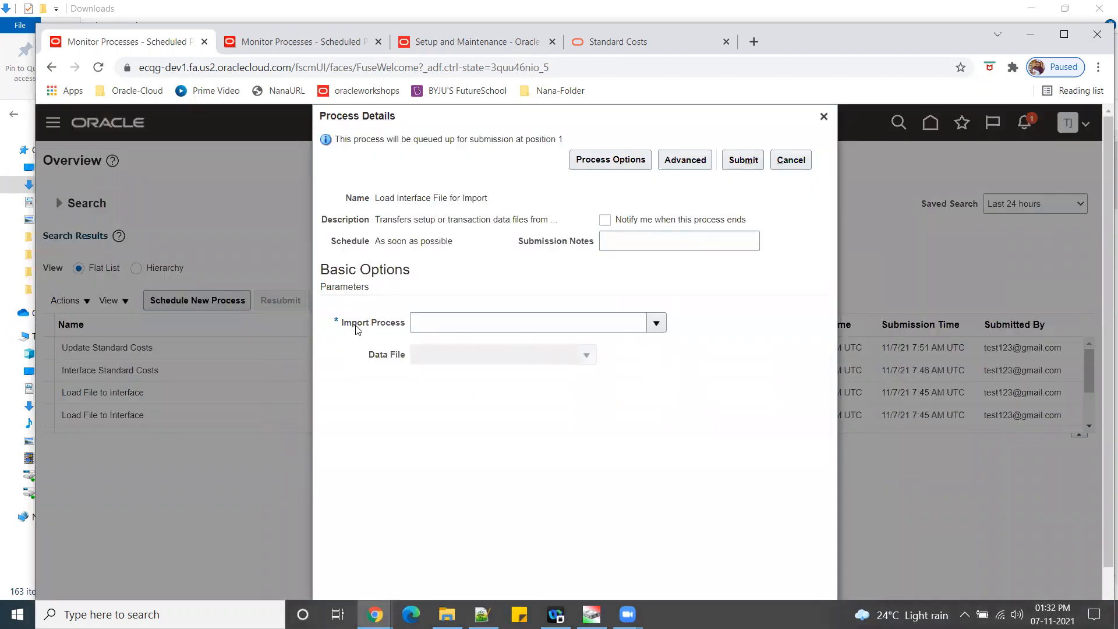
Search the import processes for "Interface Standar" and choose Interface Standard Costs as the import process
drag(346, 330, 407, 331)
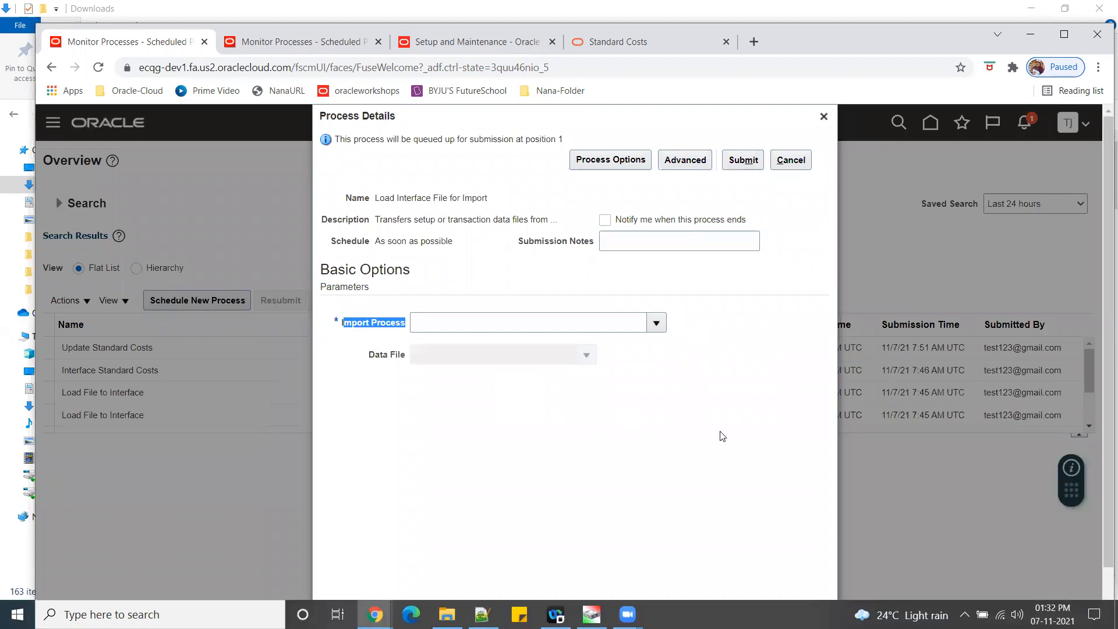
click(657, 322)
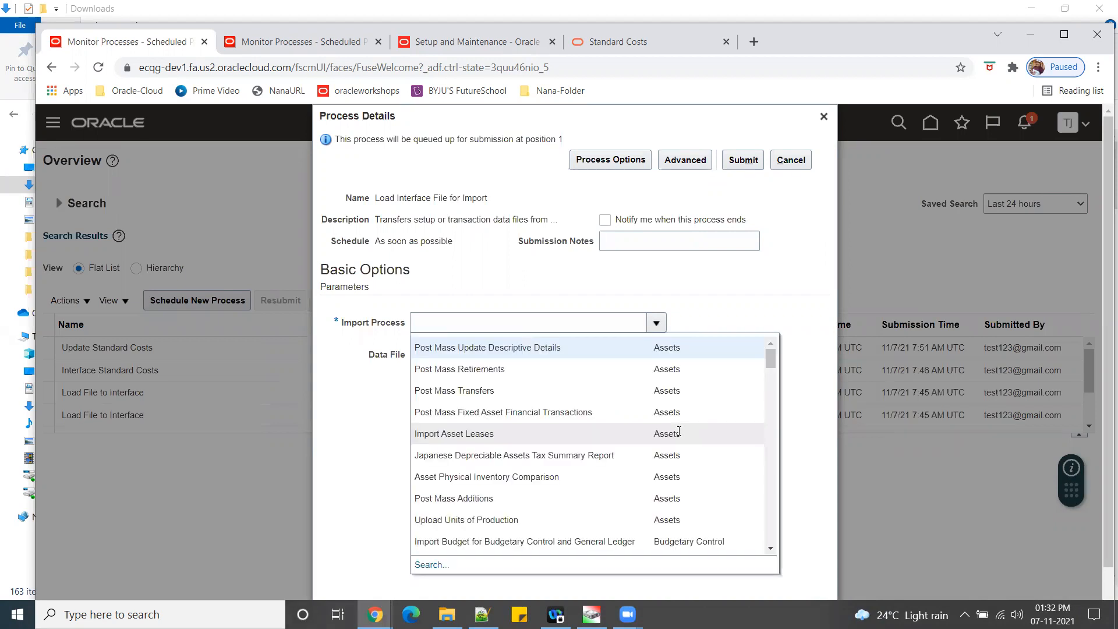
click(453, 573)
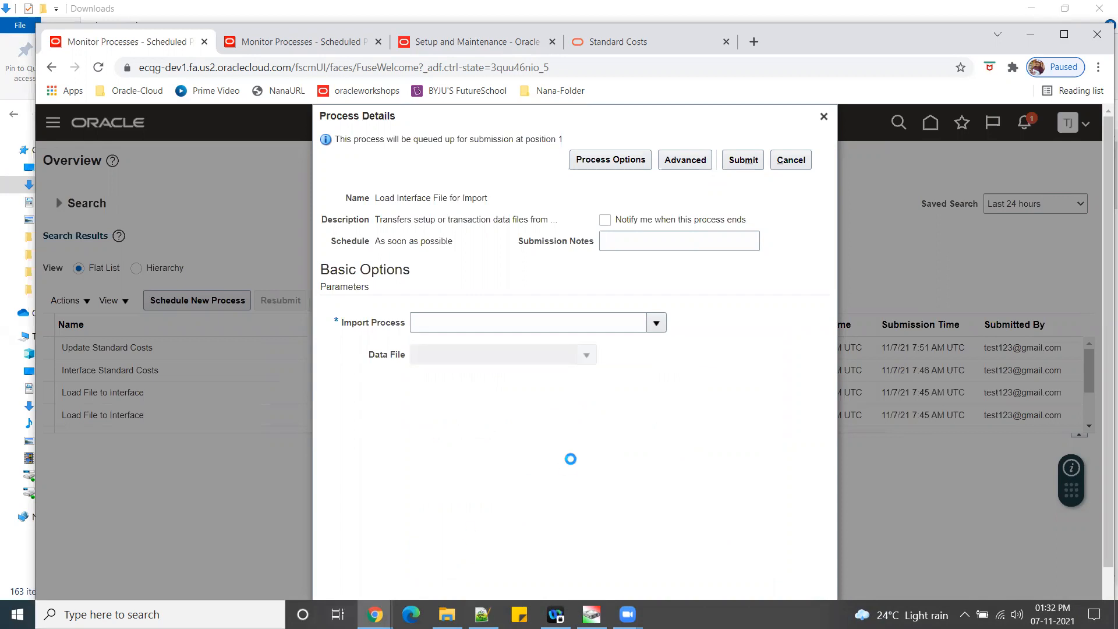
click(529, 342)
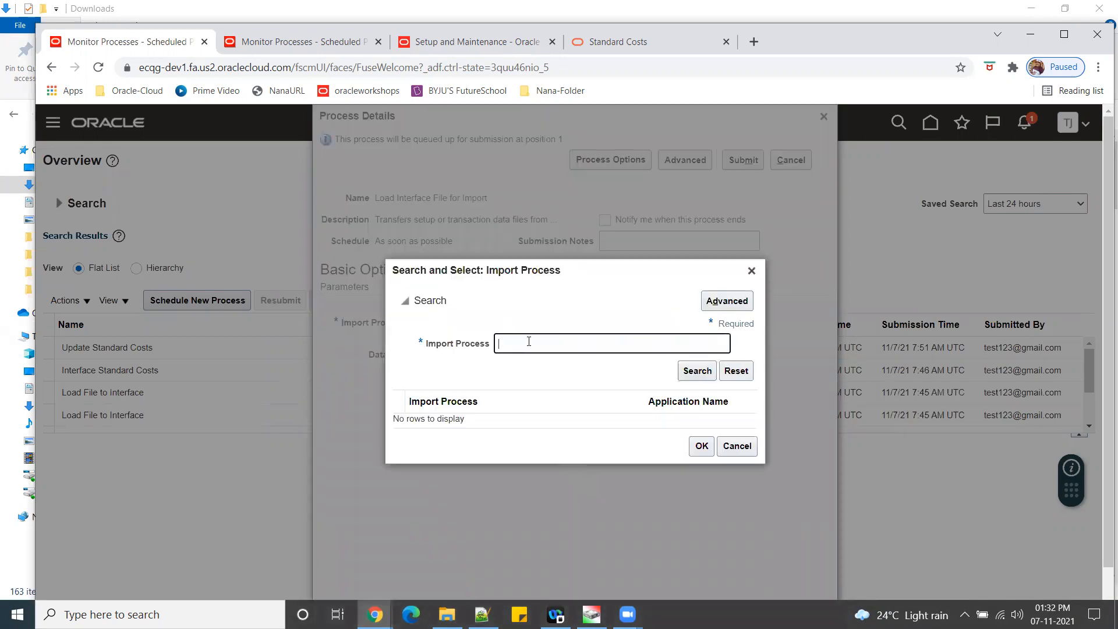
text(Interfac)
text(e Standar)
click(687, 373)
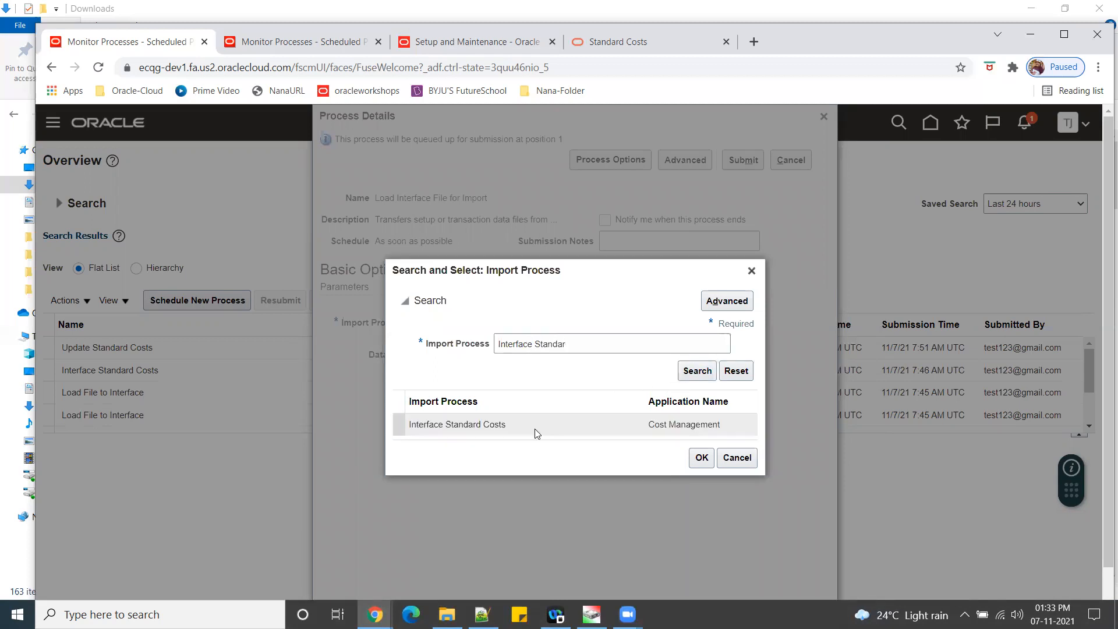
click(490, 422)
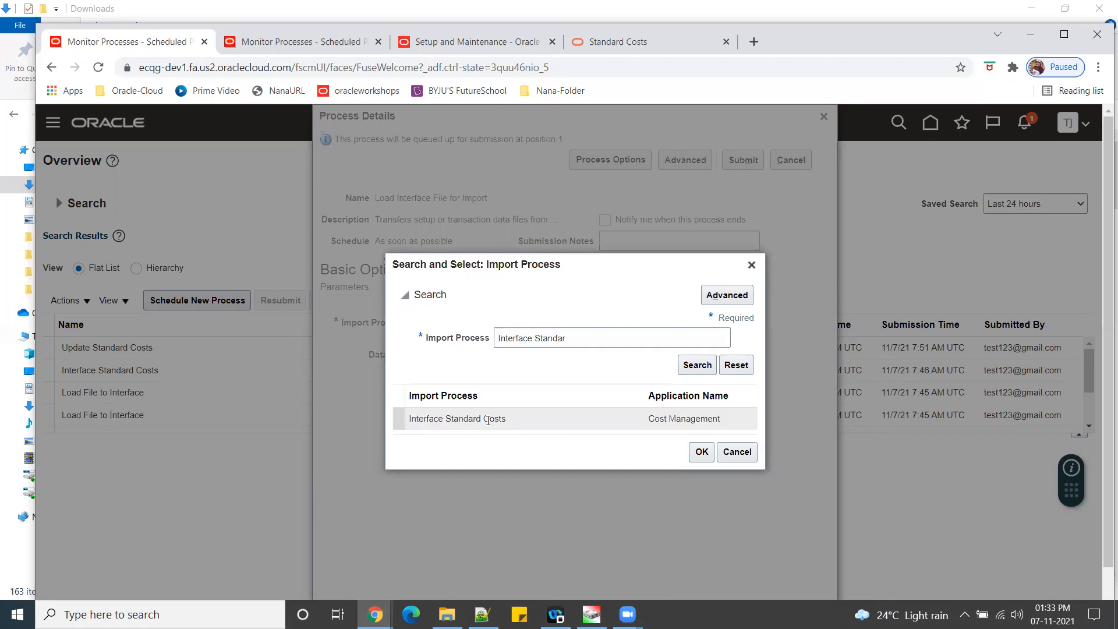
click(702, 453)
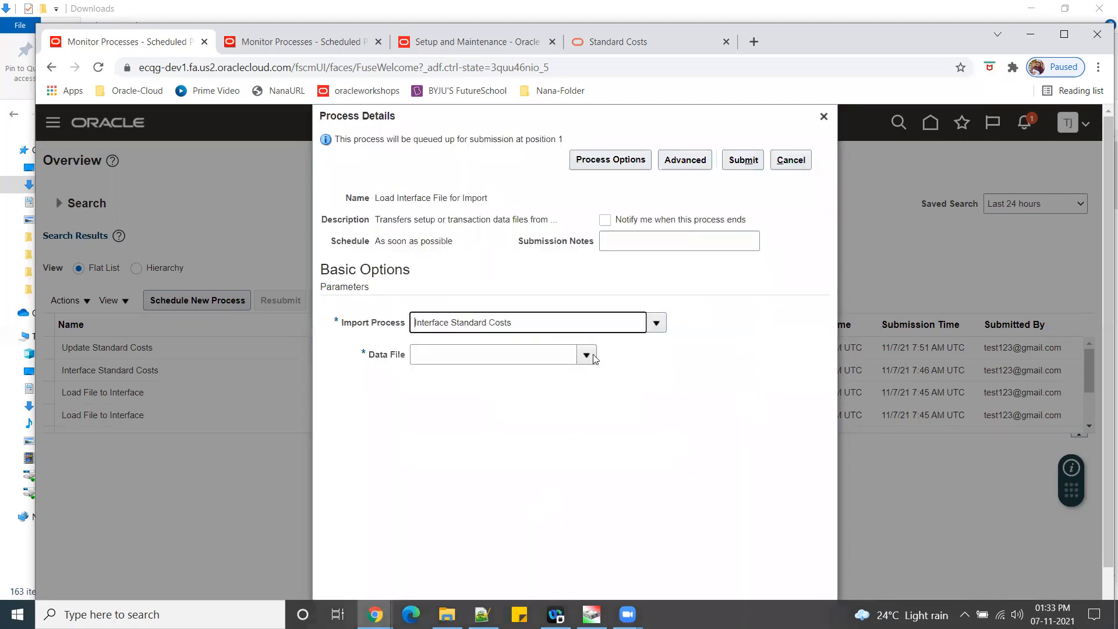
Upload CstStandardCostImport.zip from the D:\Costing folder as the data file and submit the load process
click(586, 355)
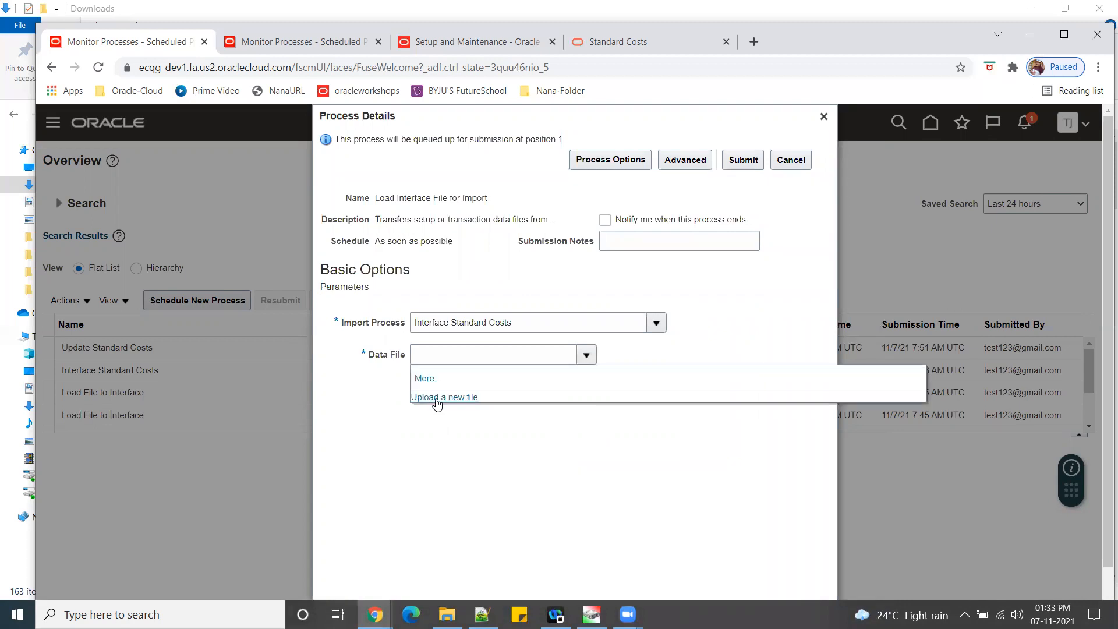
click(437, 398)
click(520, 358)
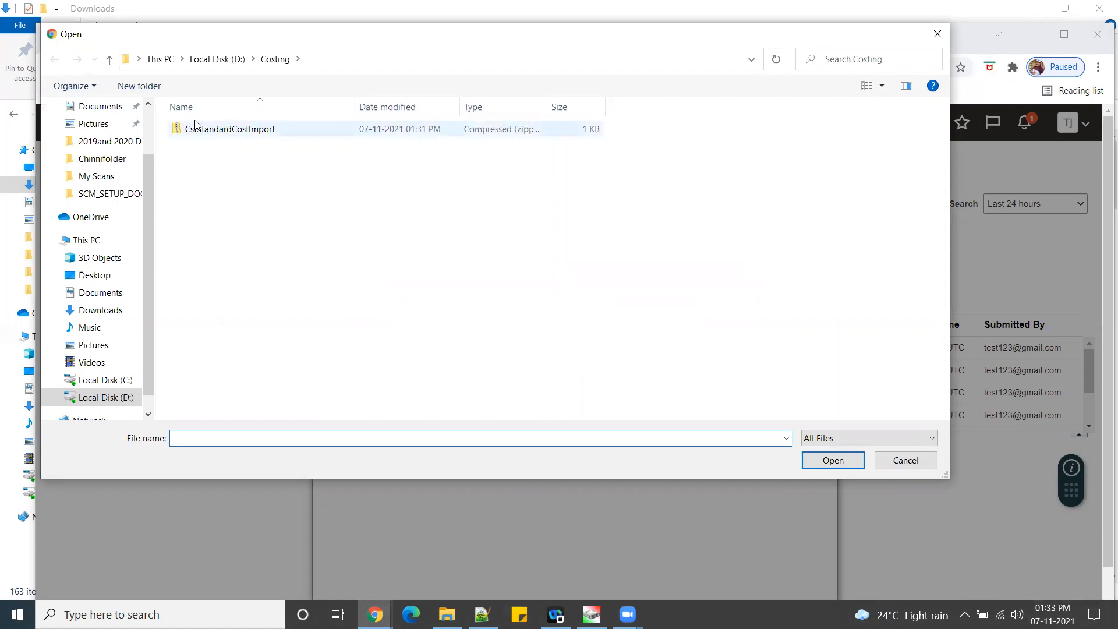
click(230, 132)
click(833, 461)
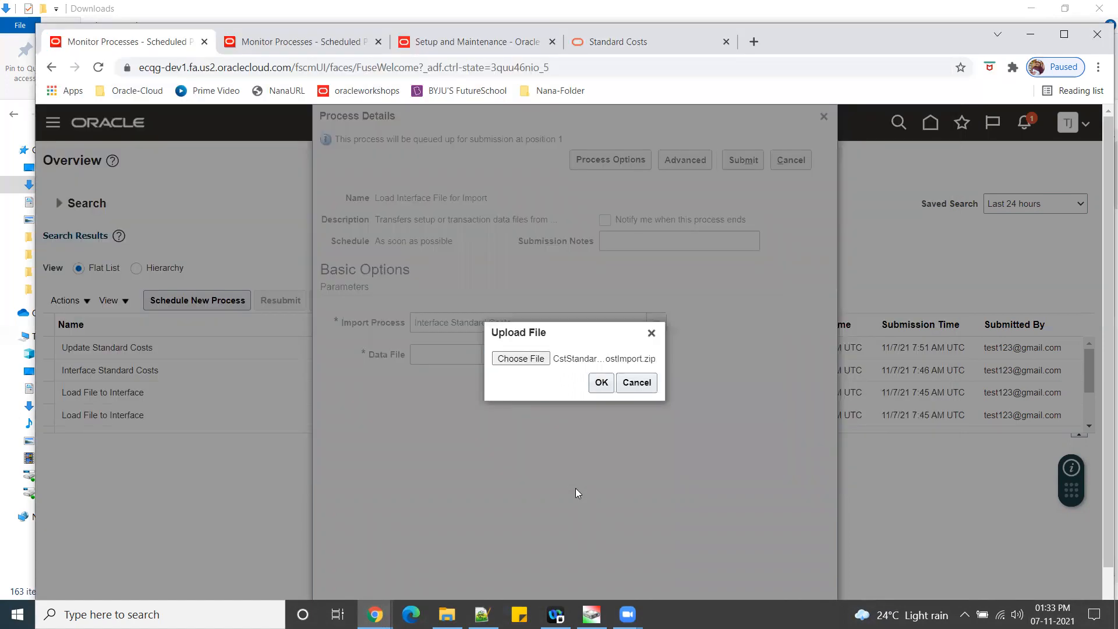
click(600, 383)
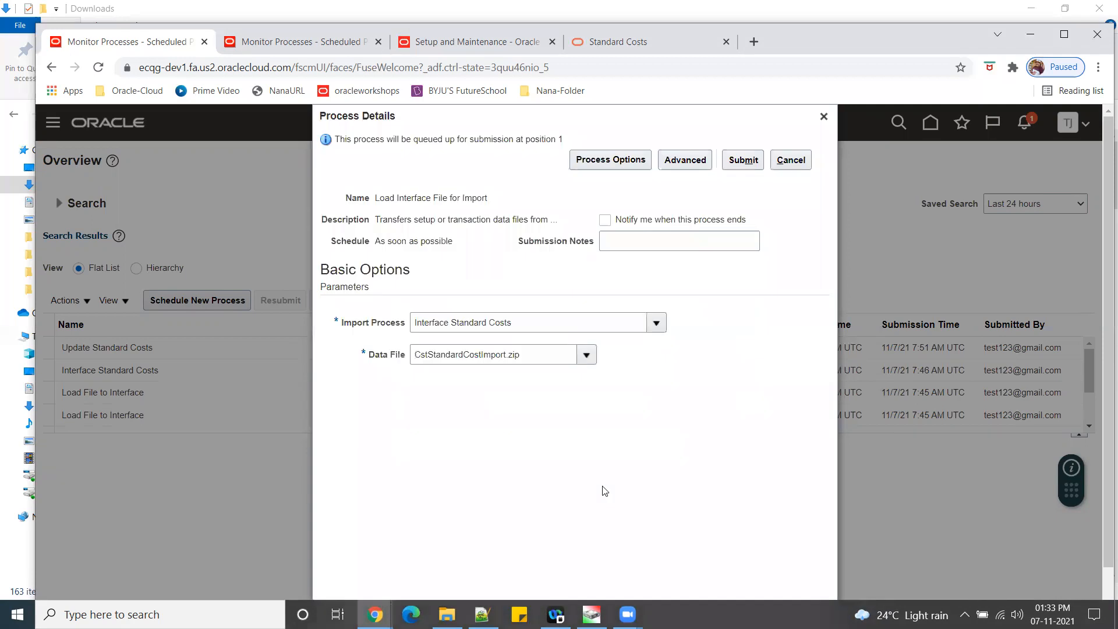
click(744, 161)
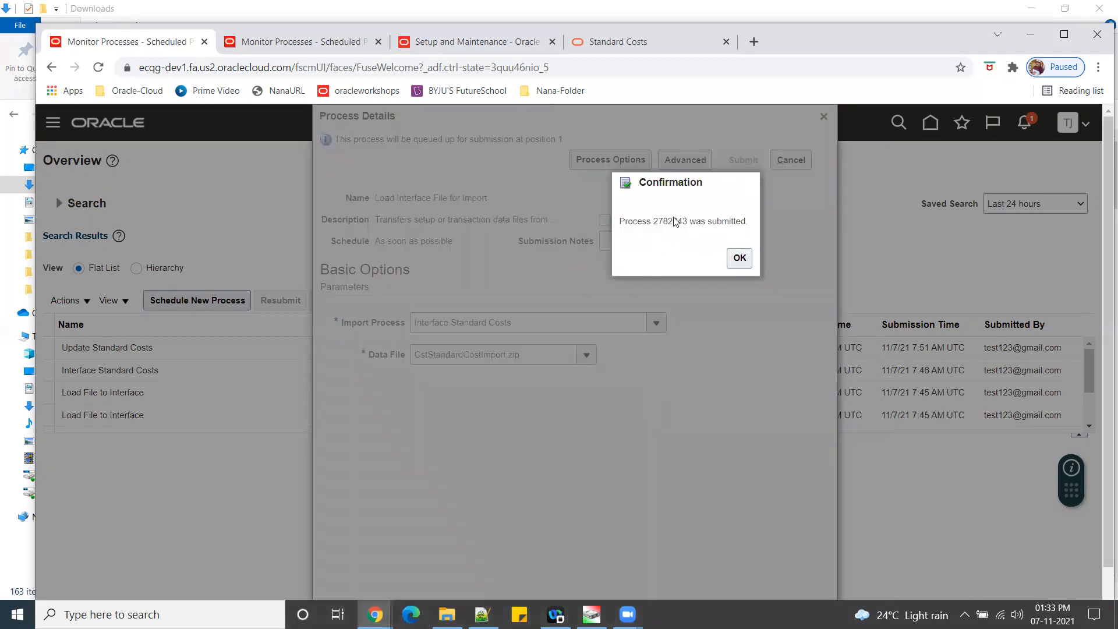
Copy the submitted load process's ID, dismiss the confirmation and paste the ID at the end of the Notepad++ notes
double_click(674, 222)
key(ctrl+c)
click(739, 258)
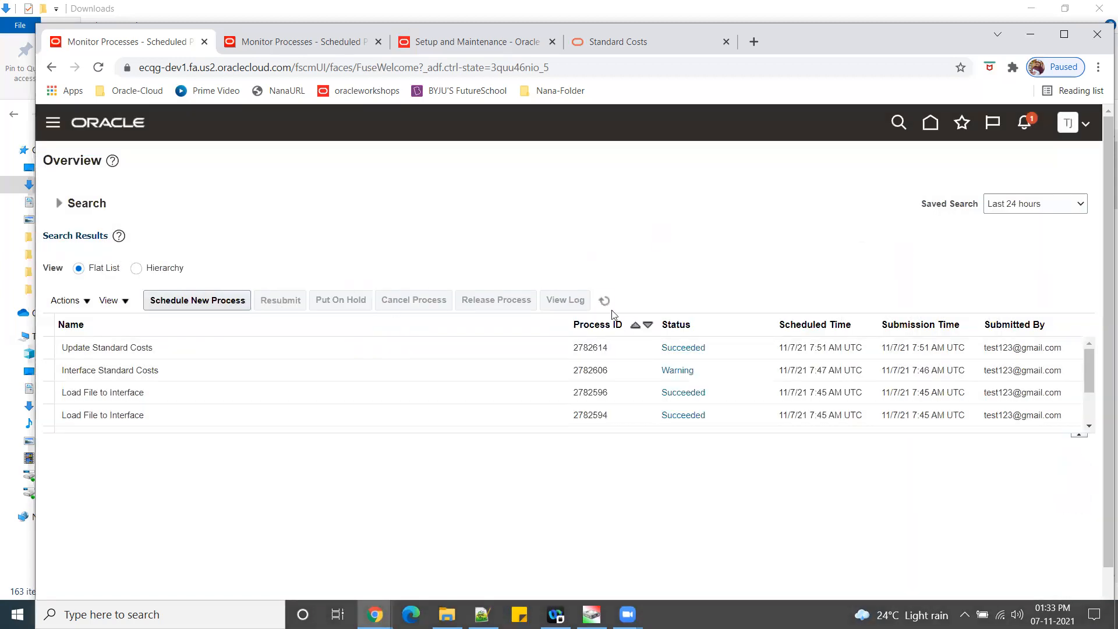
click(606, 302)
click(482, 614)
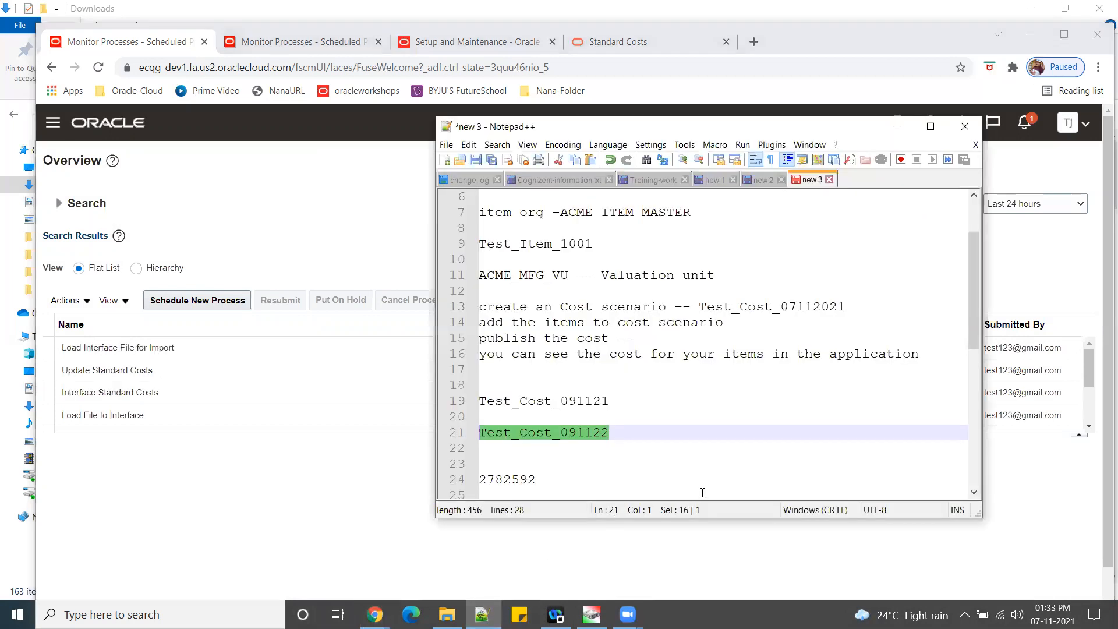
scroll(587, 485, down, 5)
scroll(516, 357, down, 3)
click(519, 266)
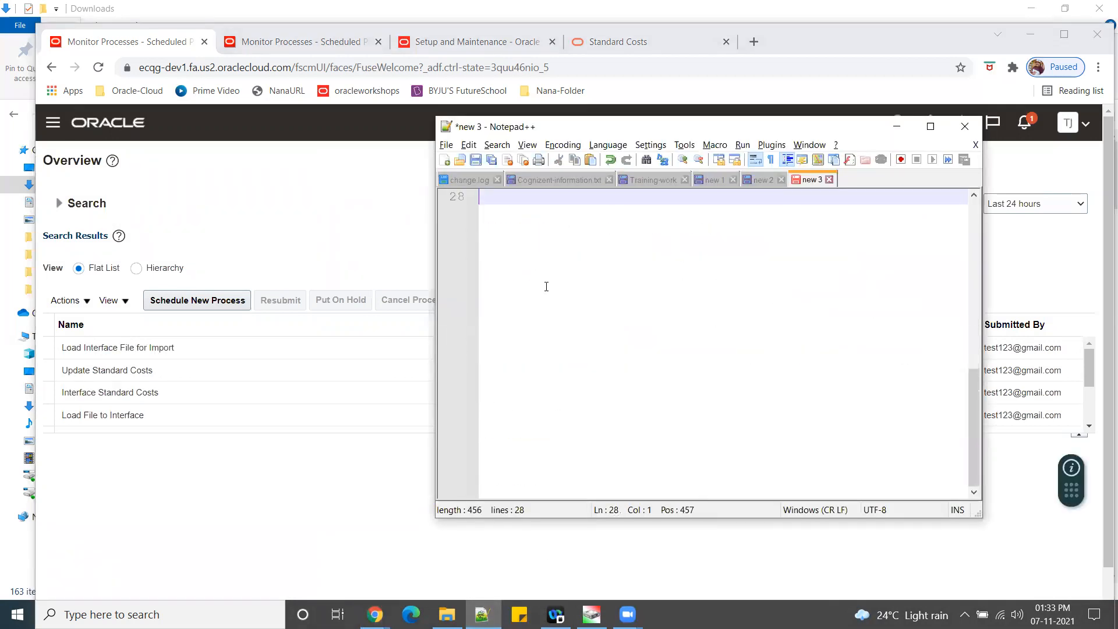
key(ctrl+v)
Return to Oracle in Chrome and refresh the scheduled processes list to monitor the status of the file load jobs
key(alt+Tab)
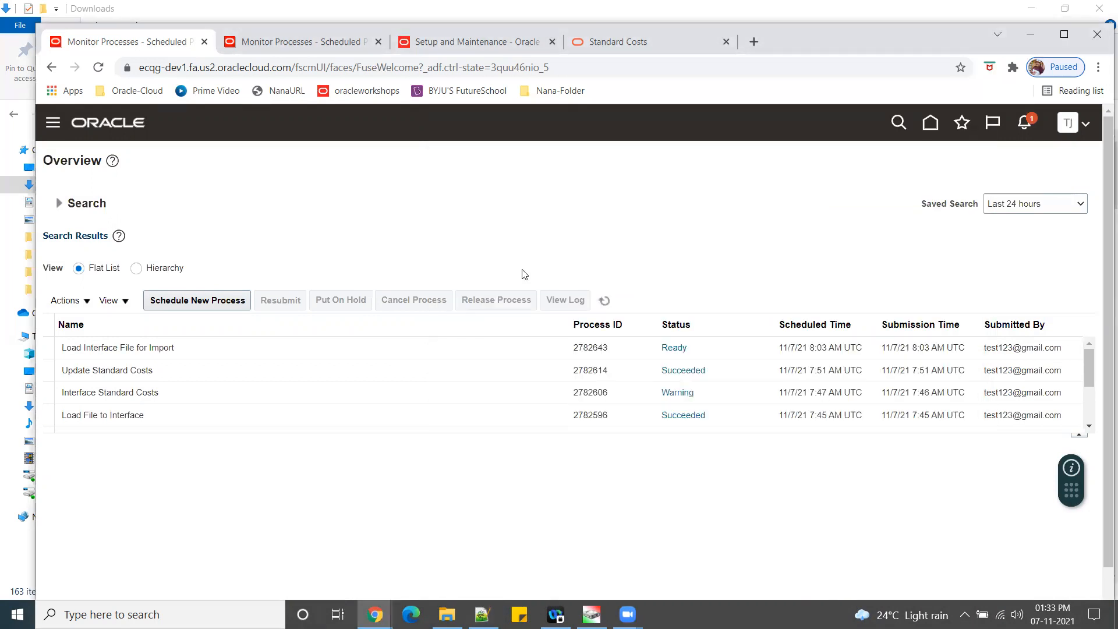
click(604, 301)
click(604, 301)
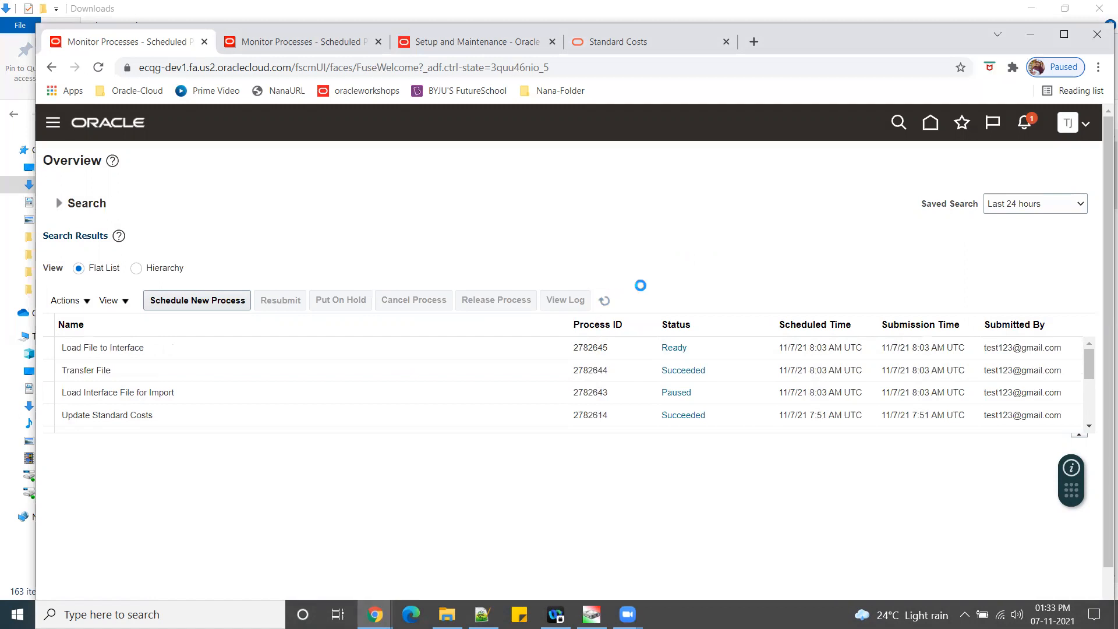
click(609, 299)
click(610, 303)
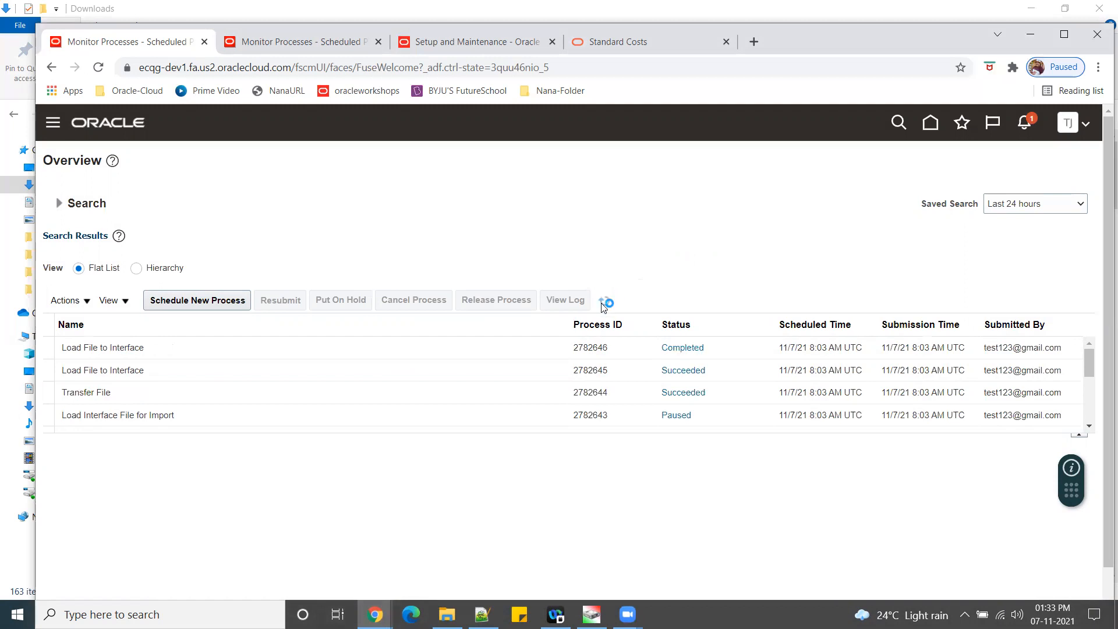
click(604, 306)
click(602, 305)
click(603, 305)
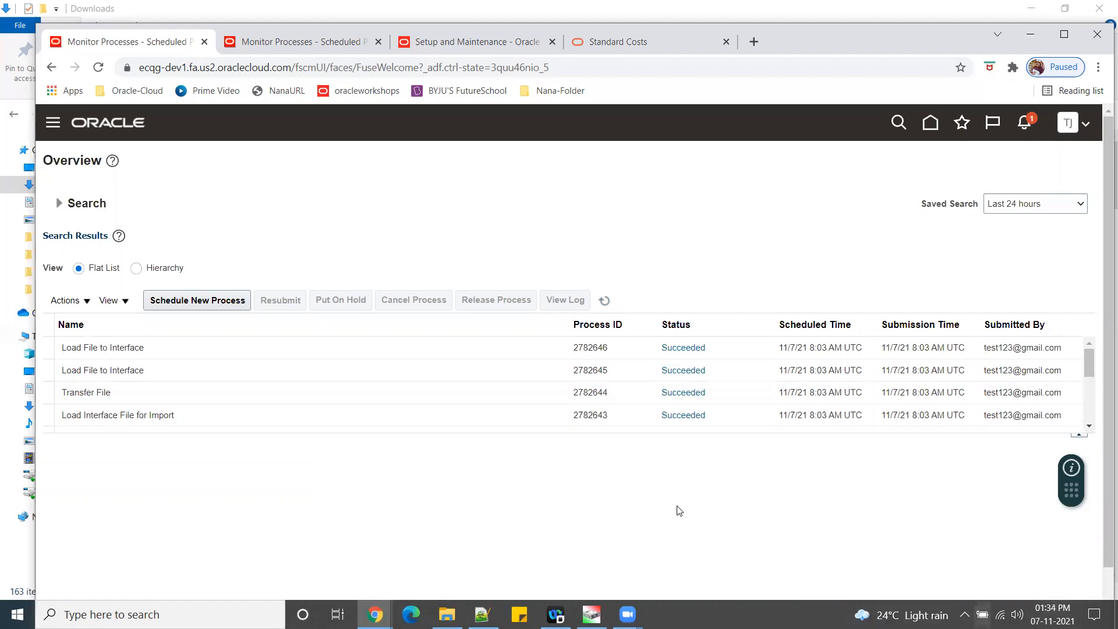
key(alt+Tab)
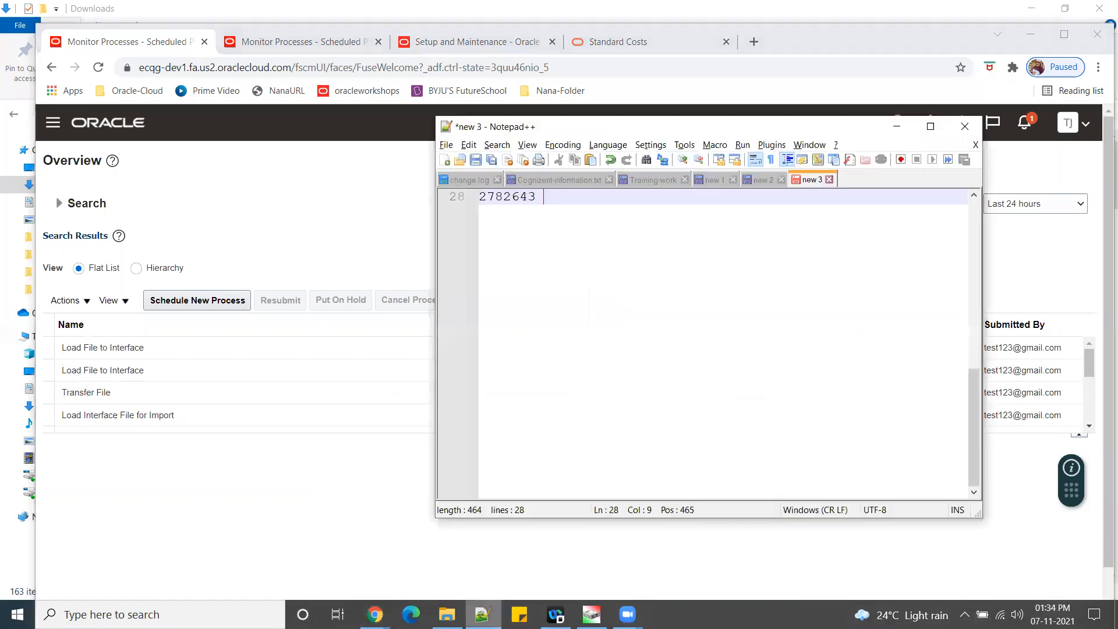
key(alt+Tab)
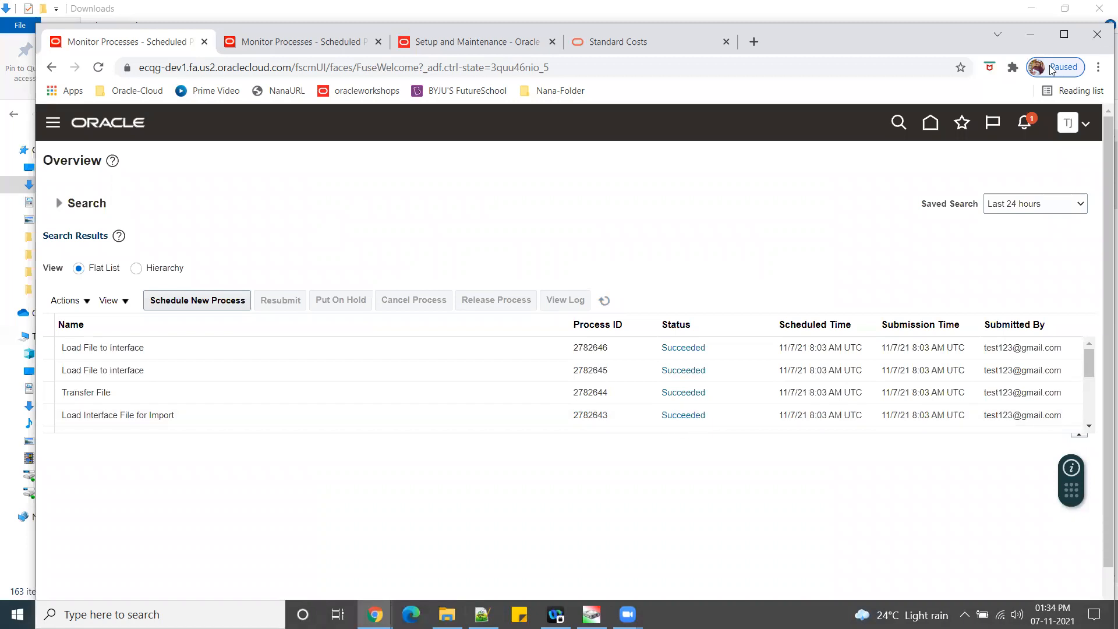
Open Cost Accounting from the Supply Chain Execution group on the home page and go to Manage Standard Cost Import Exceptions
click(926, 123)
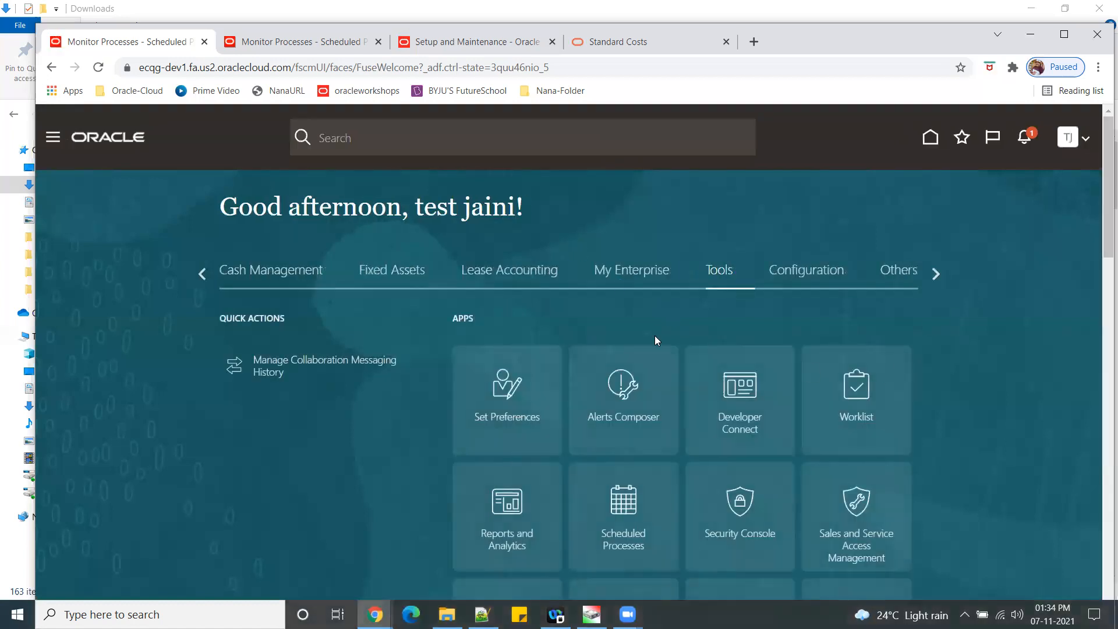
click(201, 273)
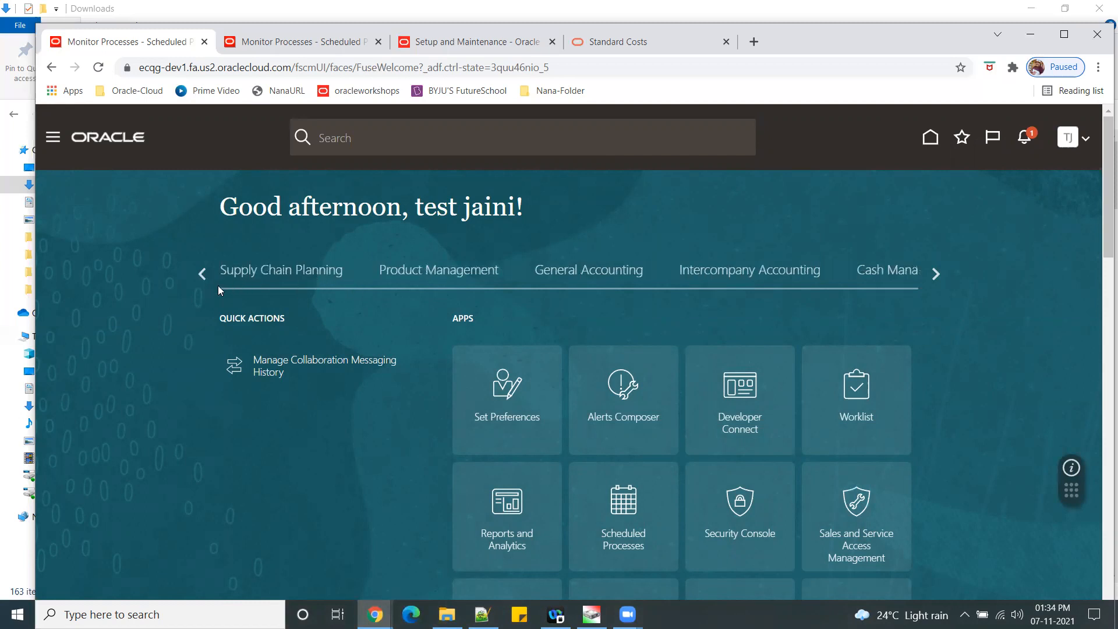
click(203, 274)
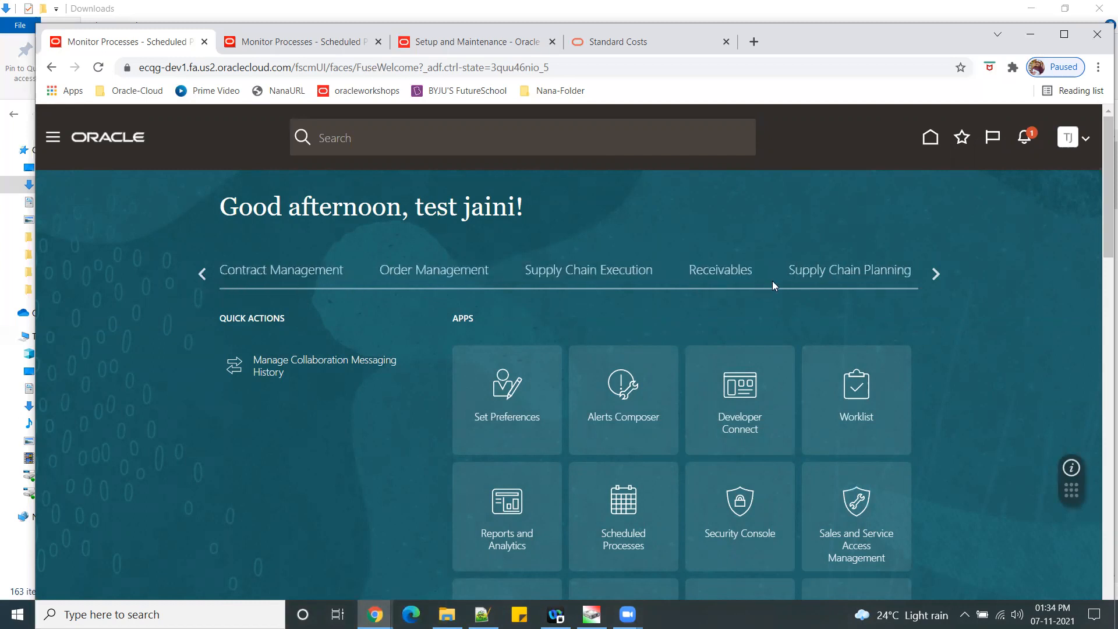
click(599, 274)
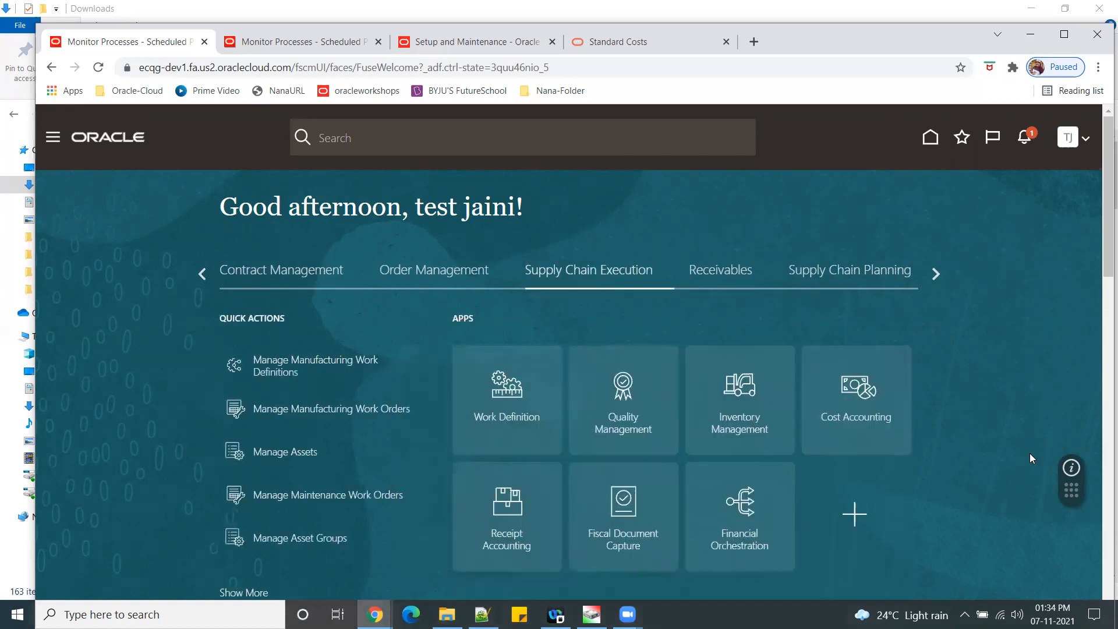
click(868, 423)
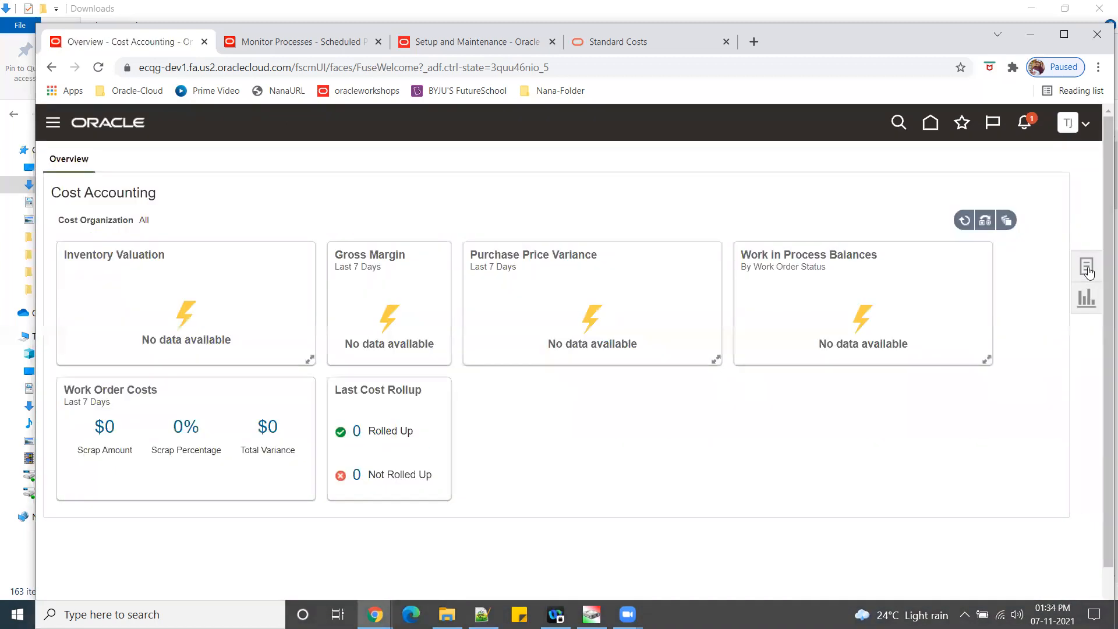
click(1086, 266)
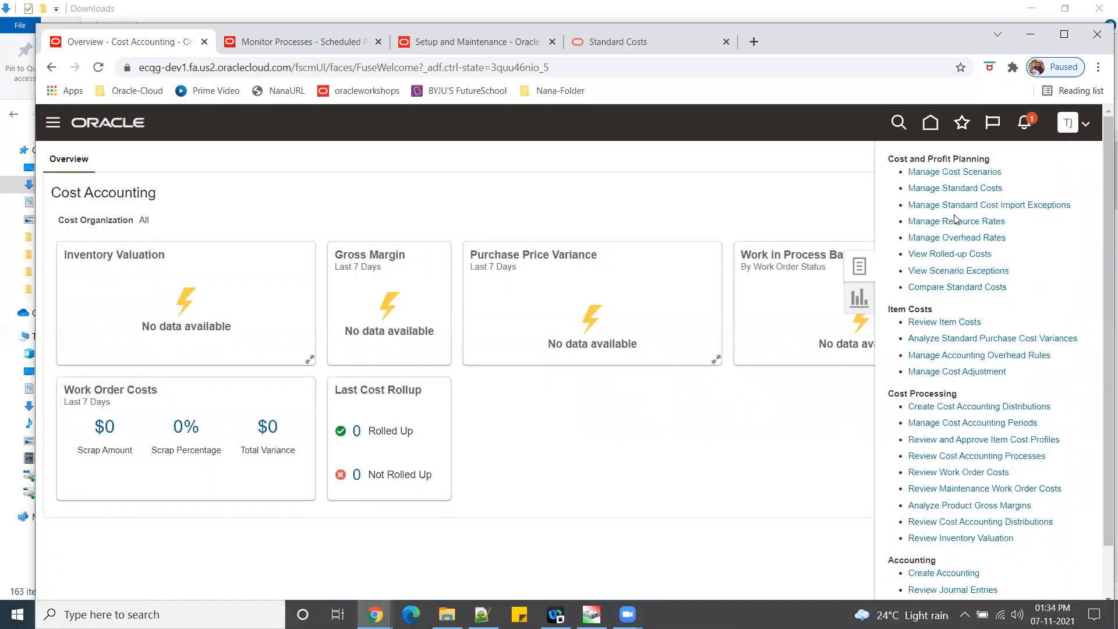
click(1038, 205)
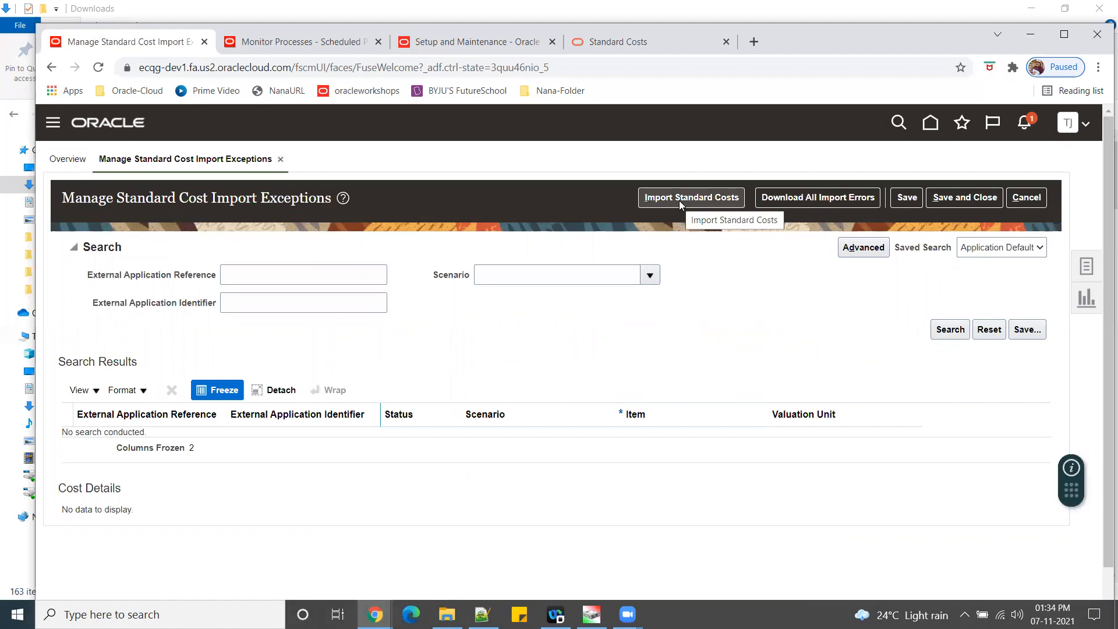
Submit the Import Standard Costs process and record its process ID on a new line at the end of the Notepad++ notes
click(680, 200)
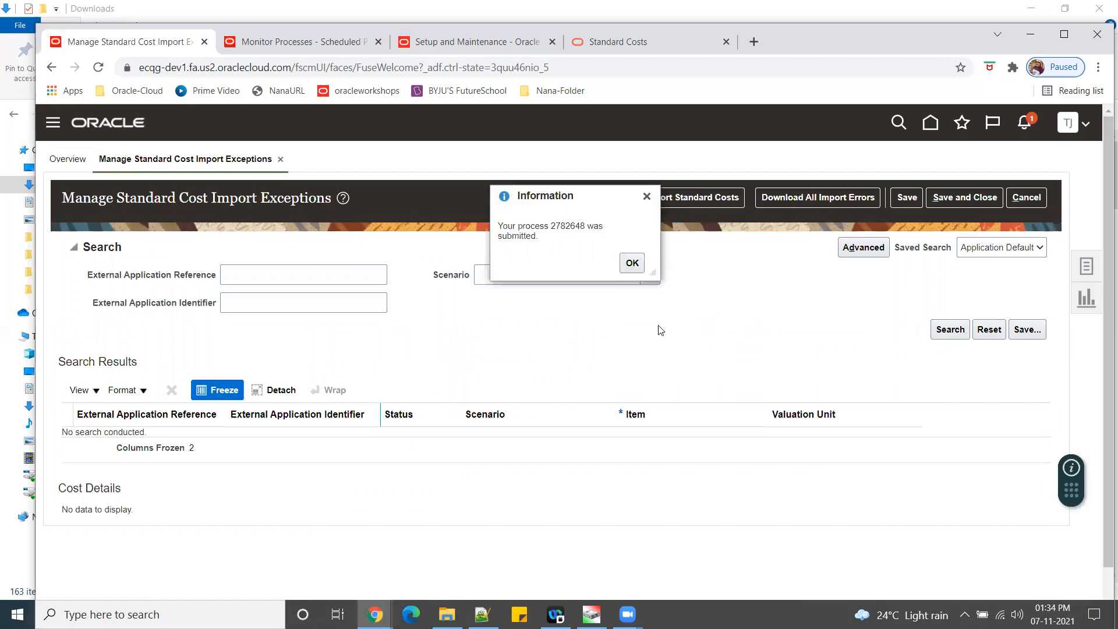
double_click(568, 226)
key(ctrl+c)
click(634, 266)
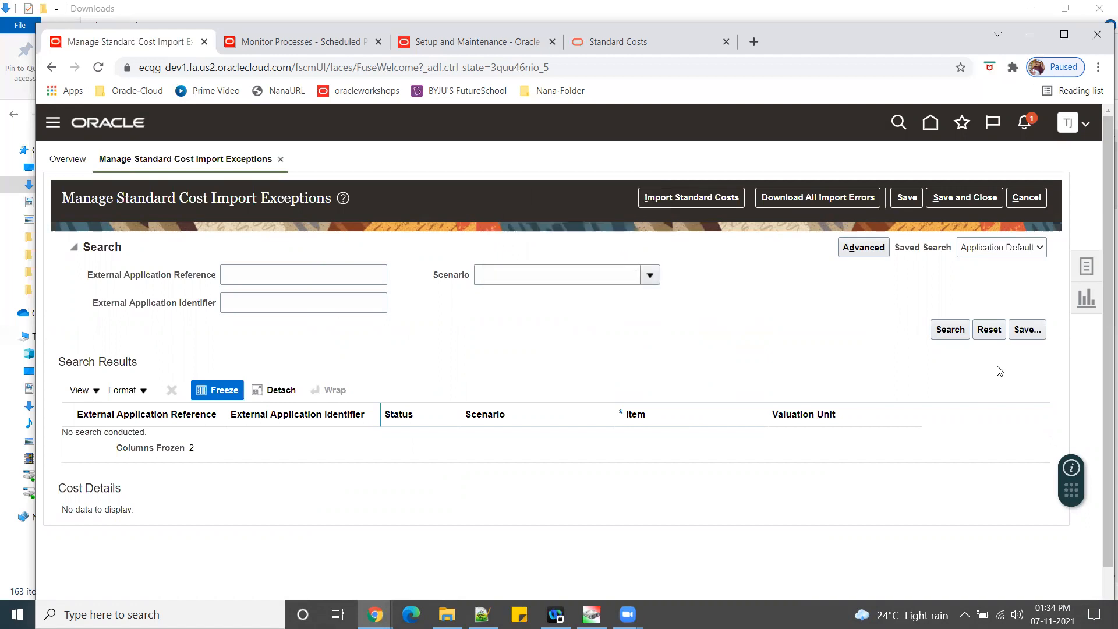
click(482, 615)
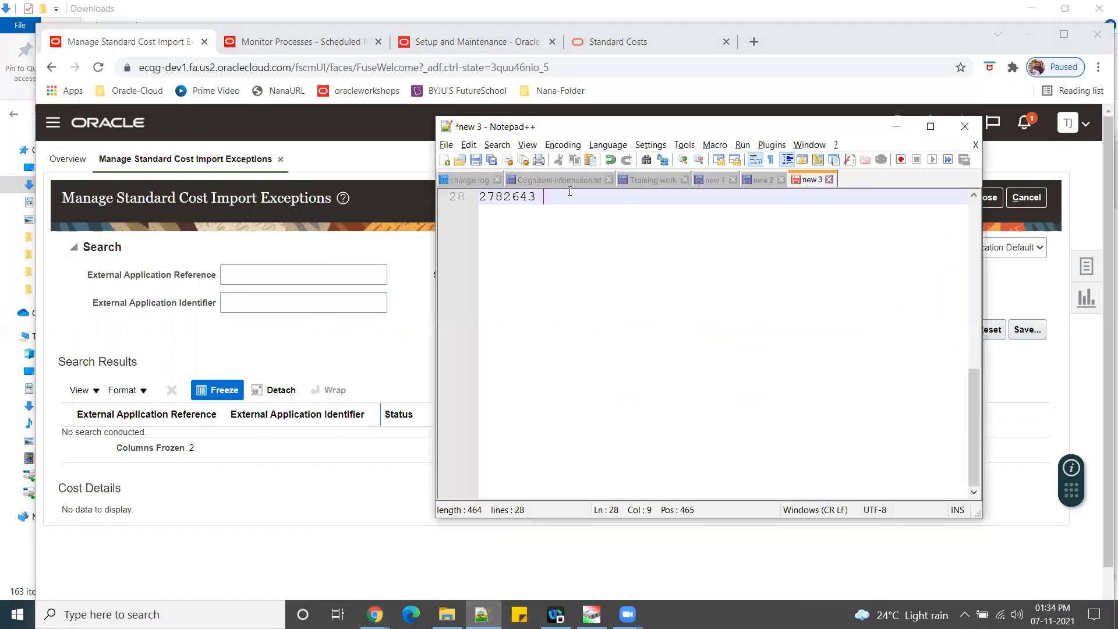
key(Return)
key(Return)
key(ctrl+v)
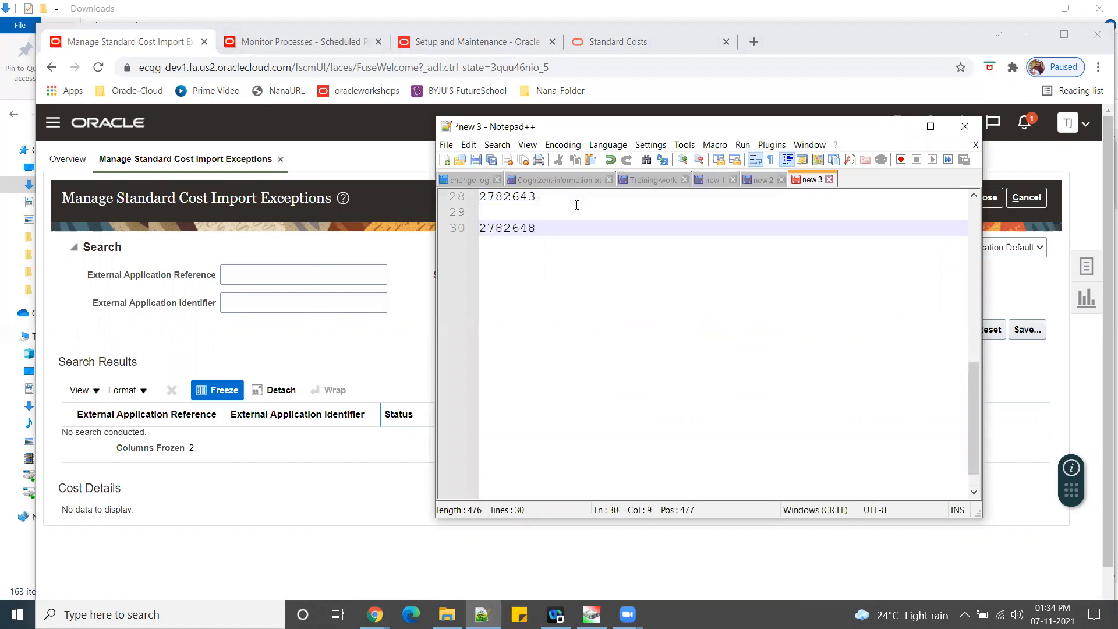
click(897, 126)
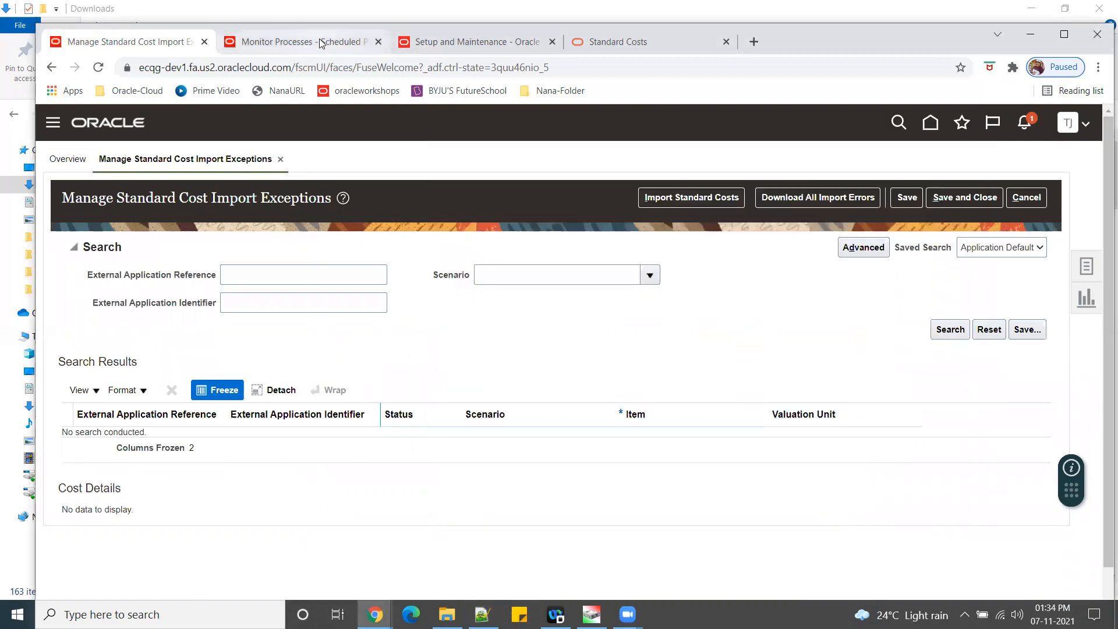
Return to the scheduled processes list in Chrome, refresh it until Interface Standard Costs finishes, and view that process's details
click(322, 44)
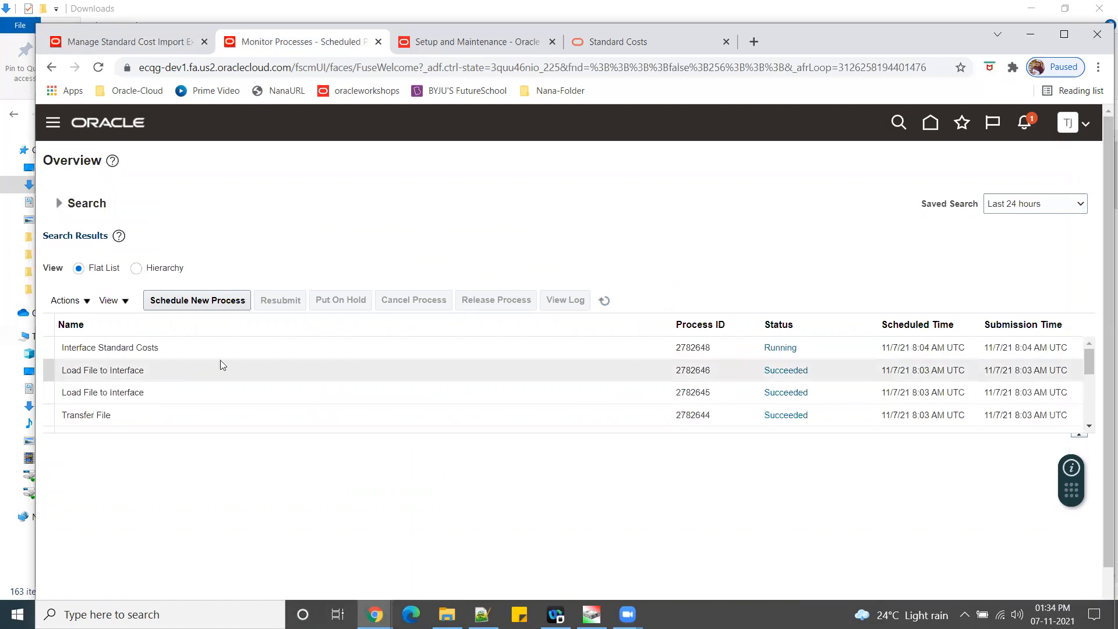
click(603, 302)
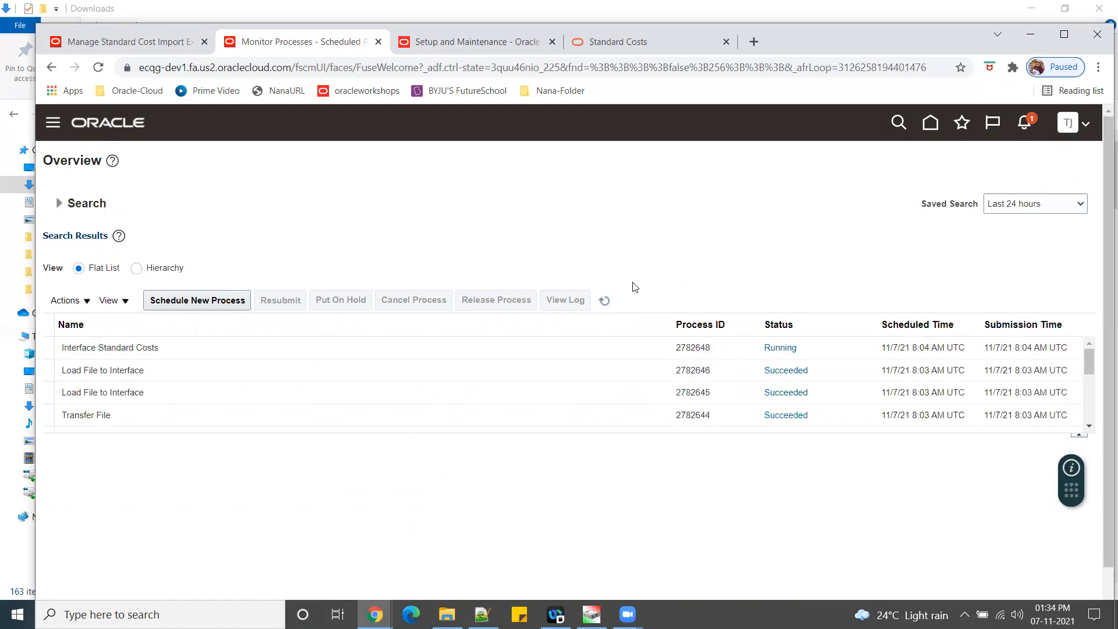
click(604, 302)
click(826, 349)
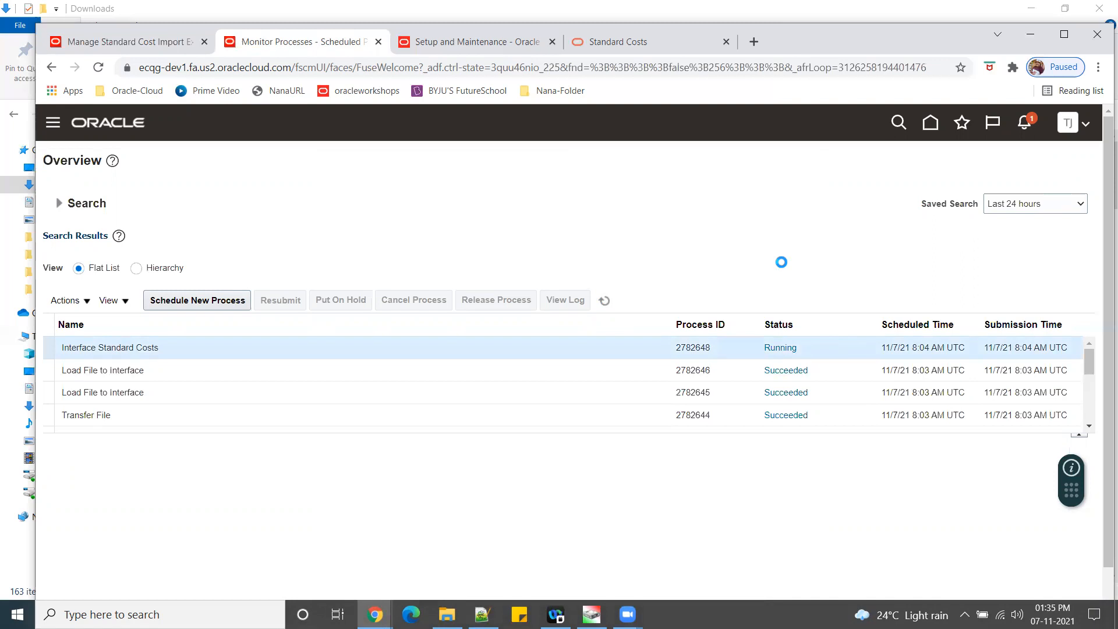
click(604, 301)
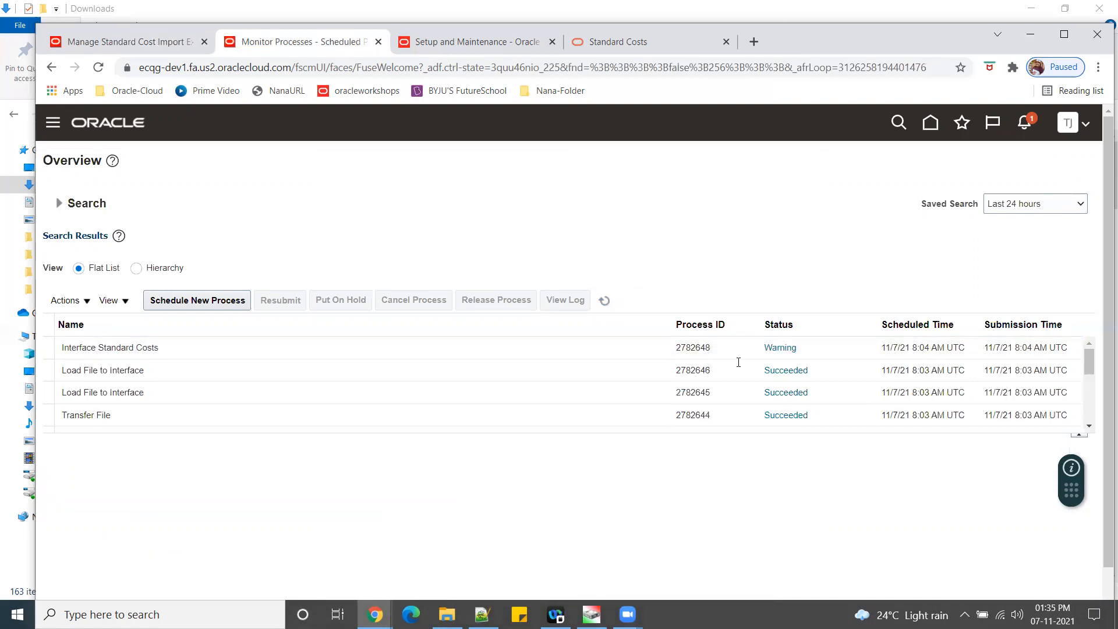
click(839, 350)
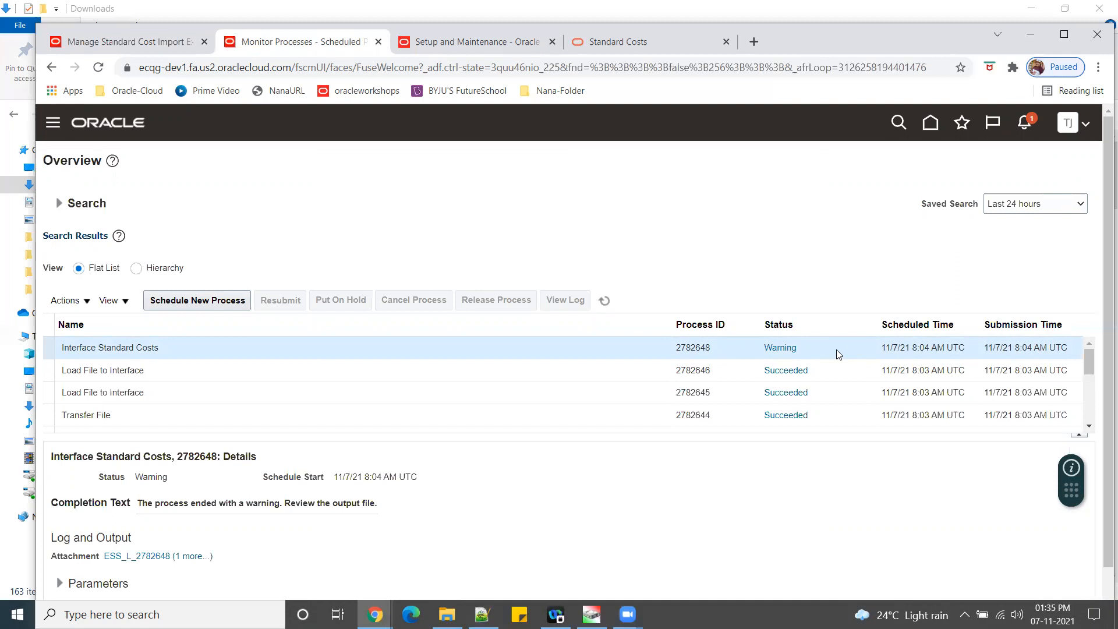
Copy the scenario name Test_Cost_091122 from the Notepad++ notes and search the standard cost import exceptions for that scenario in Chrome
click(135, 42)
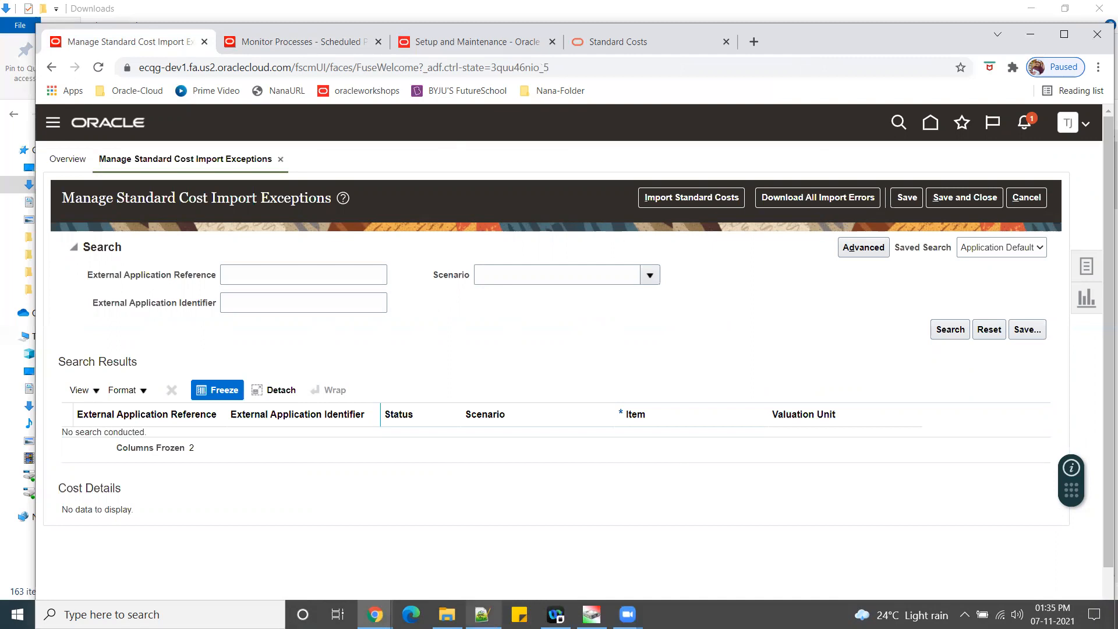
click(482, 615)
scroll(573, 341, up, 5)
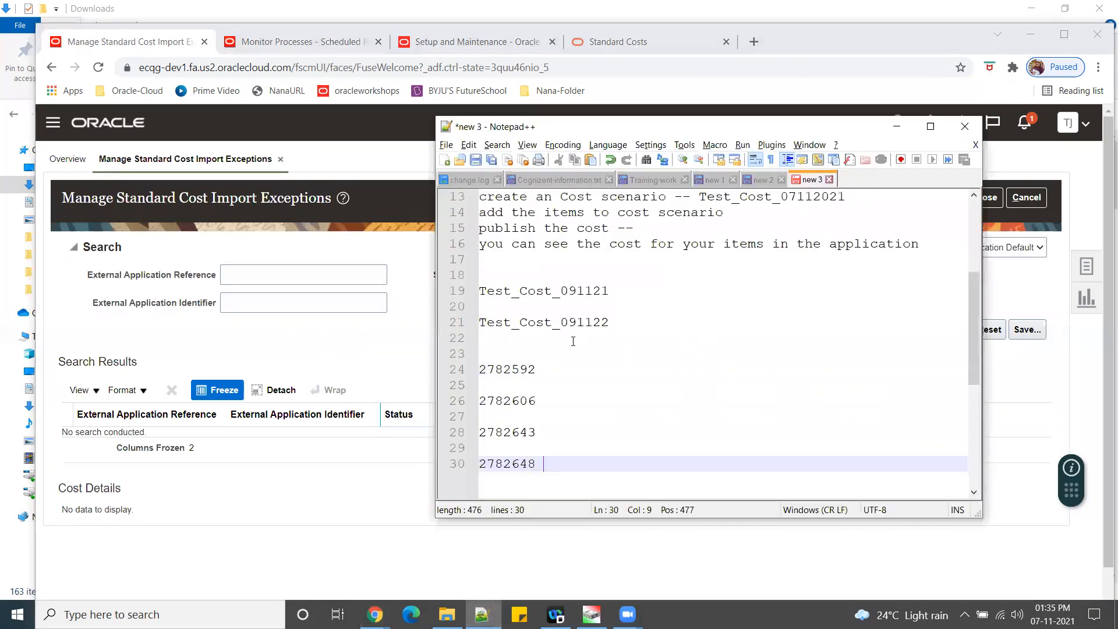
double_click(563, 326)
key(ctrl+c)
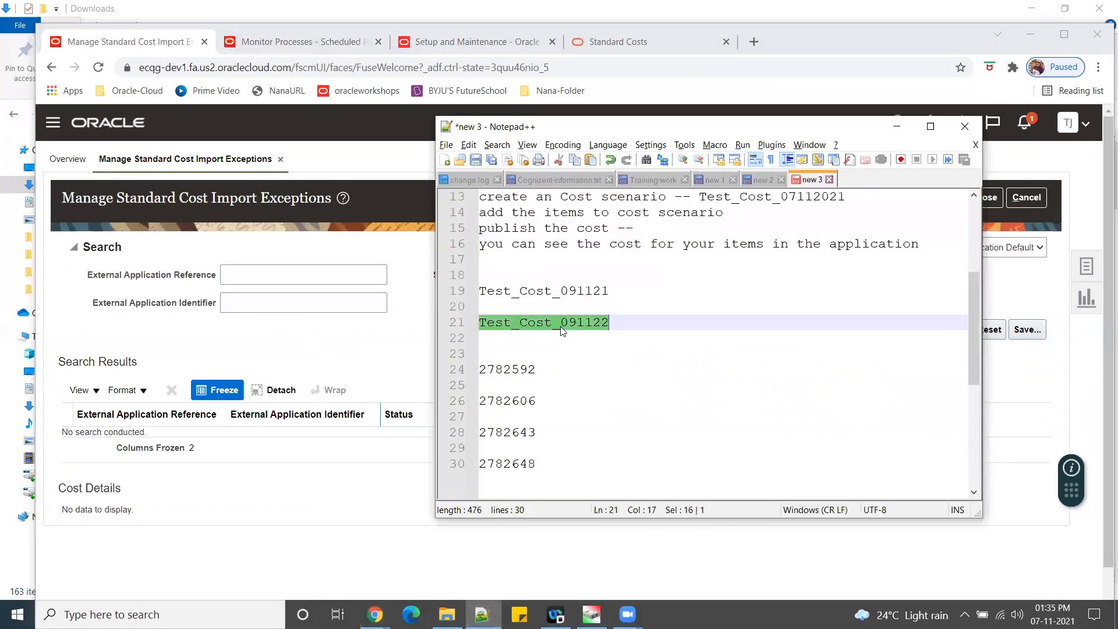
click(384, 361)
click(481, 276)
key(ctrl+v)
key(Tab)
click(945, 338)
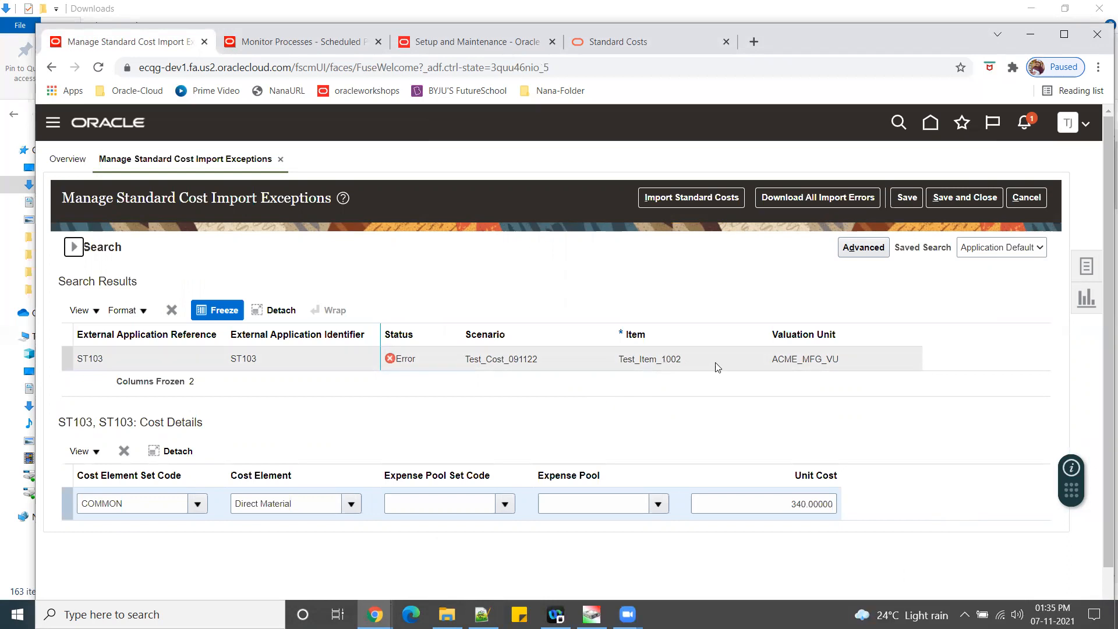
Read the error message for the ST103 exception on Test_Item_1002, close it and leave Manage Standard Cost Import Exceptions without saving
click(400, 361)
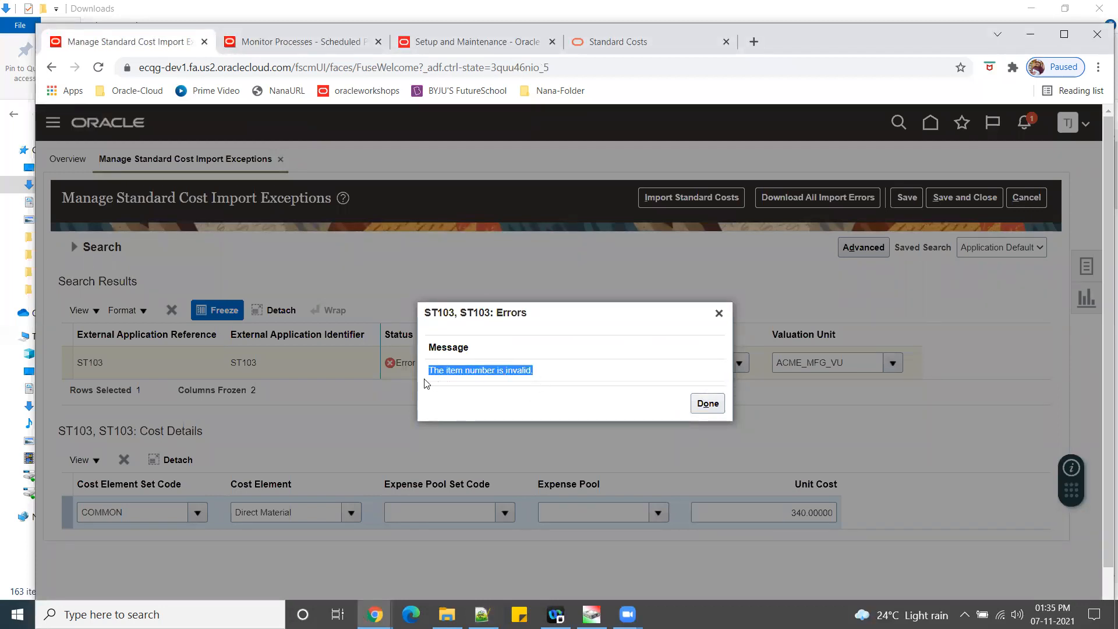
click(502, 397)
click(705, 406)
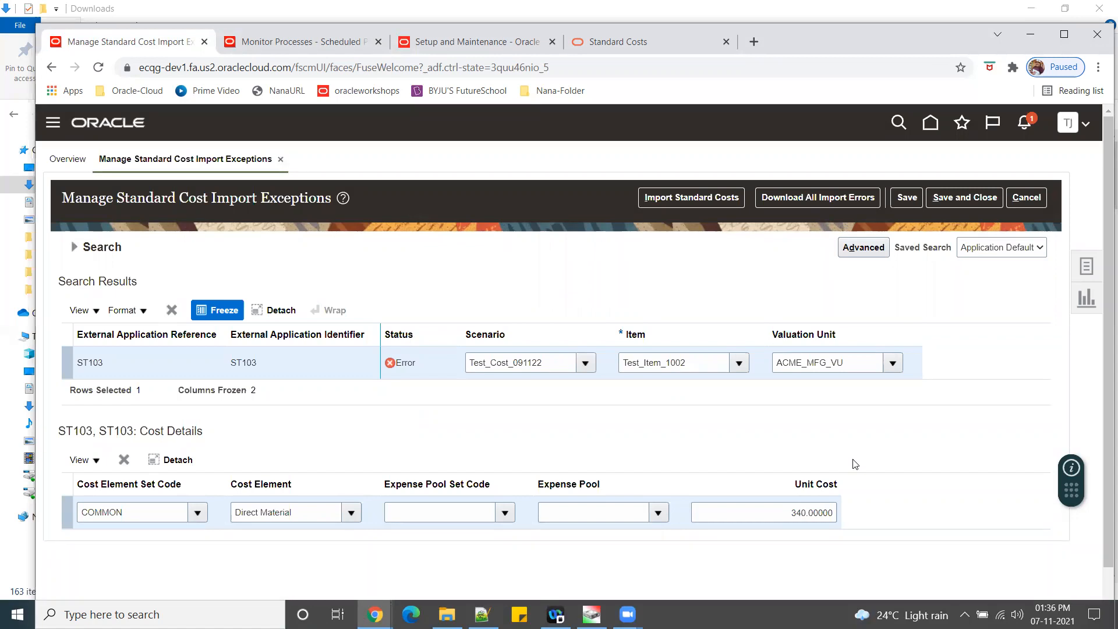
click(1026, 197)
Find scenario Test_Cost_091122 in Manage Cost Scenarios and submit the Update Standard Costs process for it
click(1085, 266)
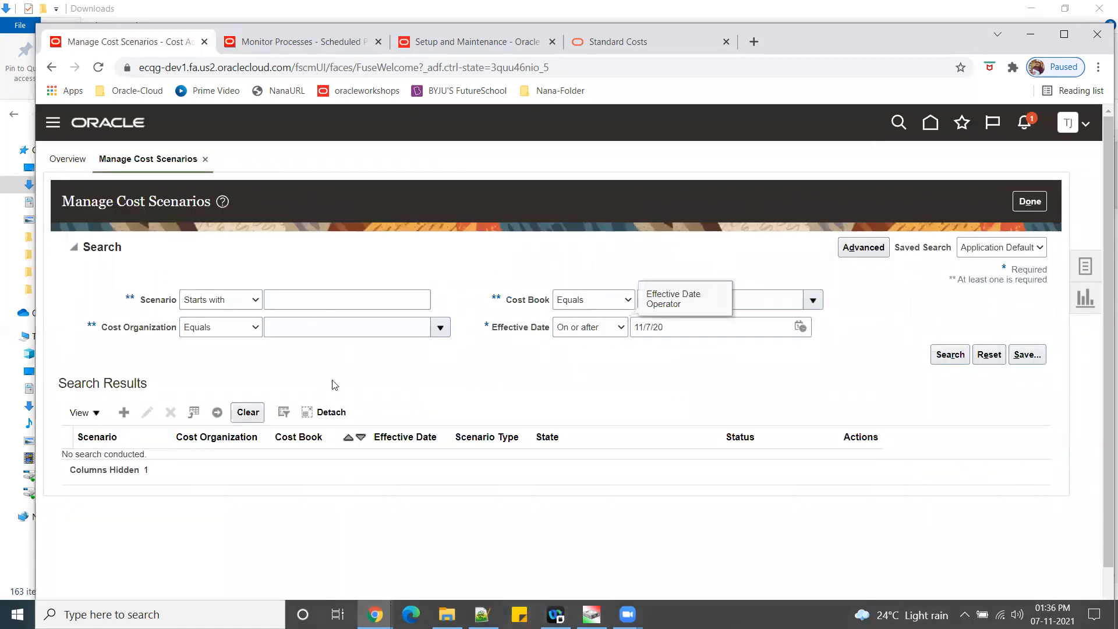
click(317, 300)
key(ctrl+v)
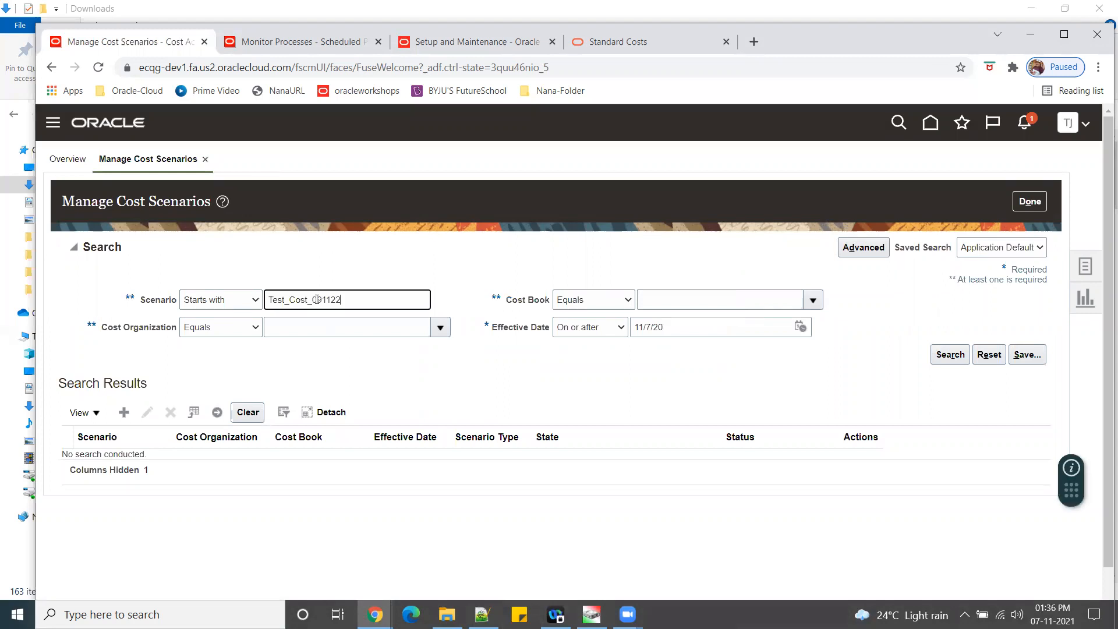
click(950, 355)
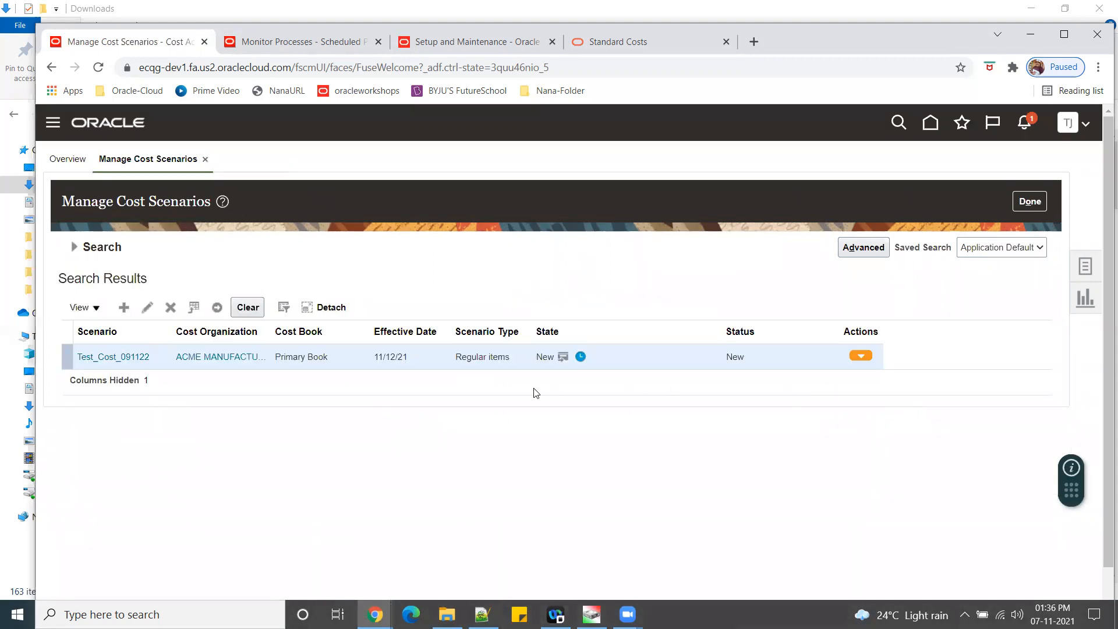
click(860, 356)
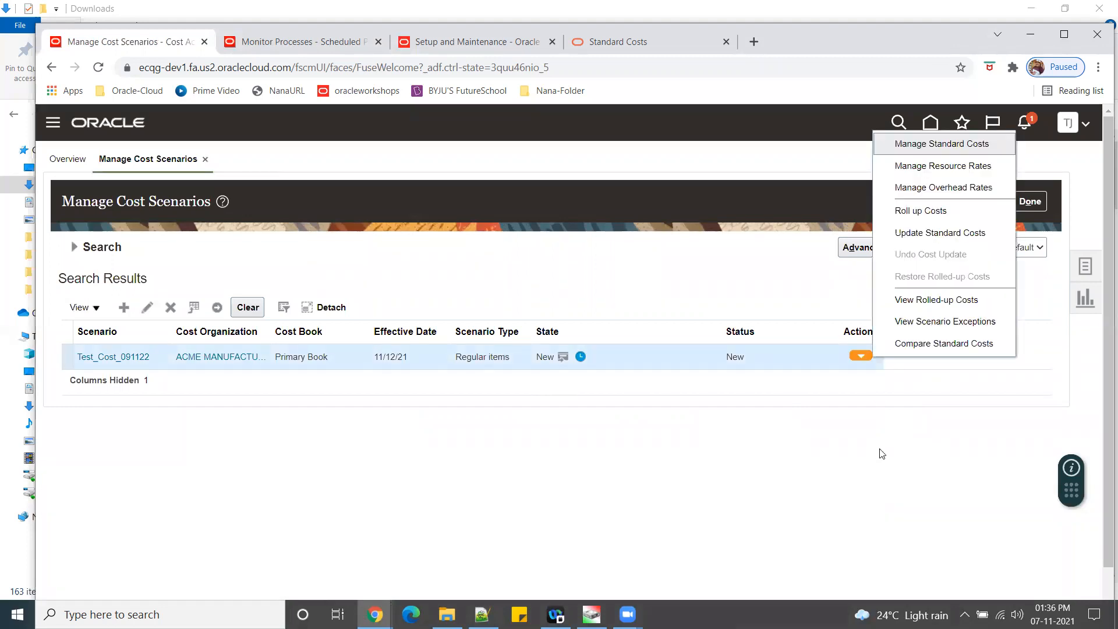
click(950, 236)
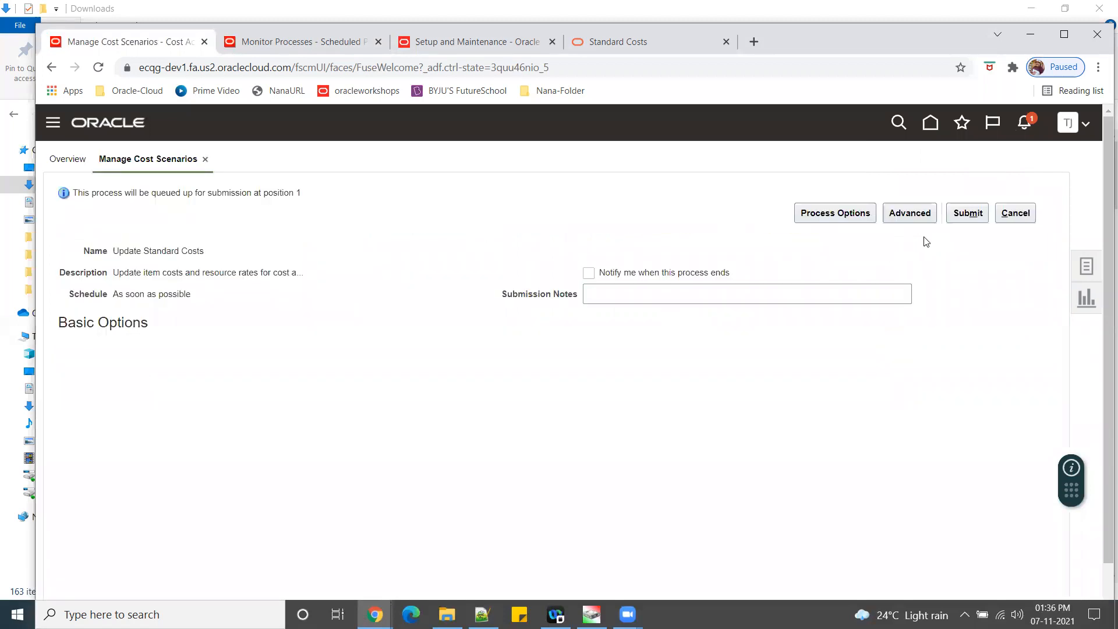
click(968, 214)
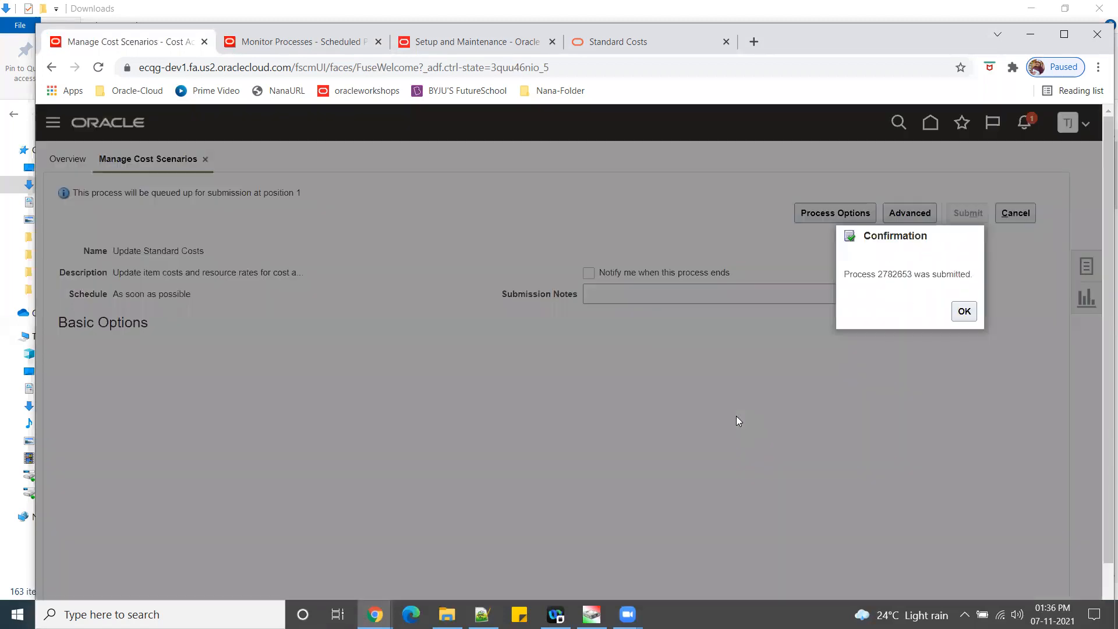
Copy the Update Standard Costs process ID from the confirmation and paste it on a new line at the end of the Notepad++ notes
double_click(891, 275)
key(ctrl+c)
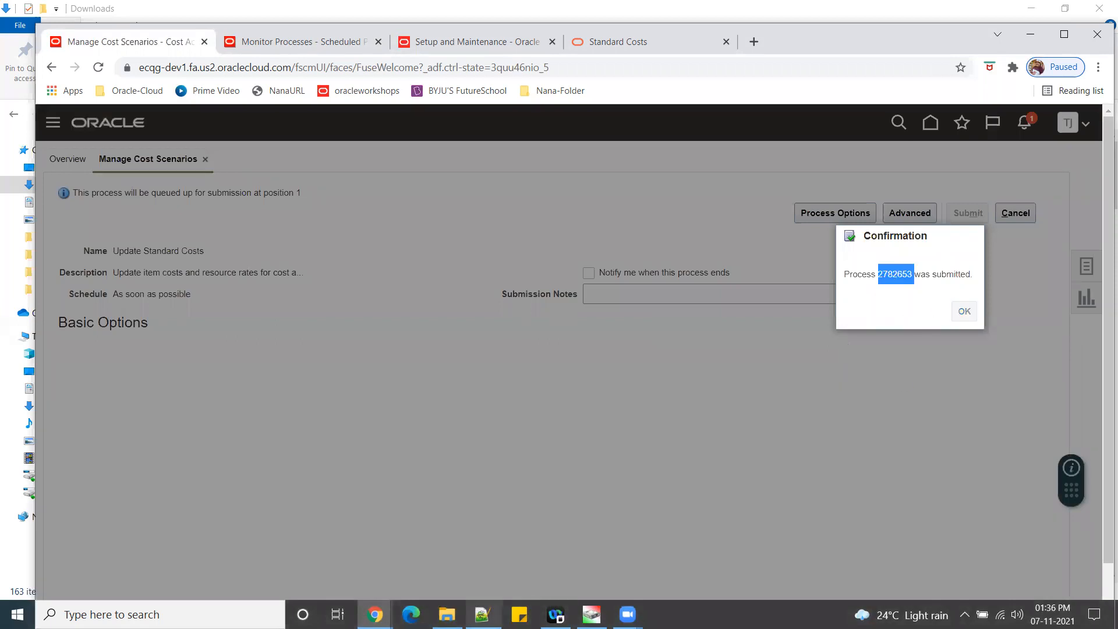
click(482, 614)
scroll(548, 448, down, 3)
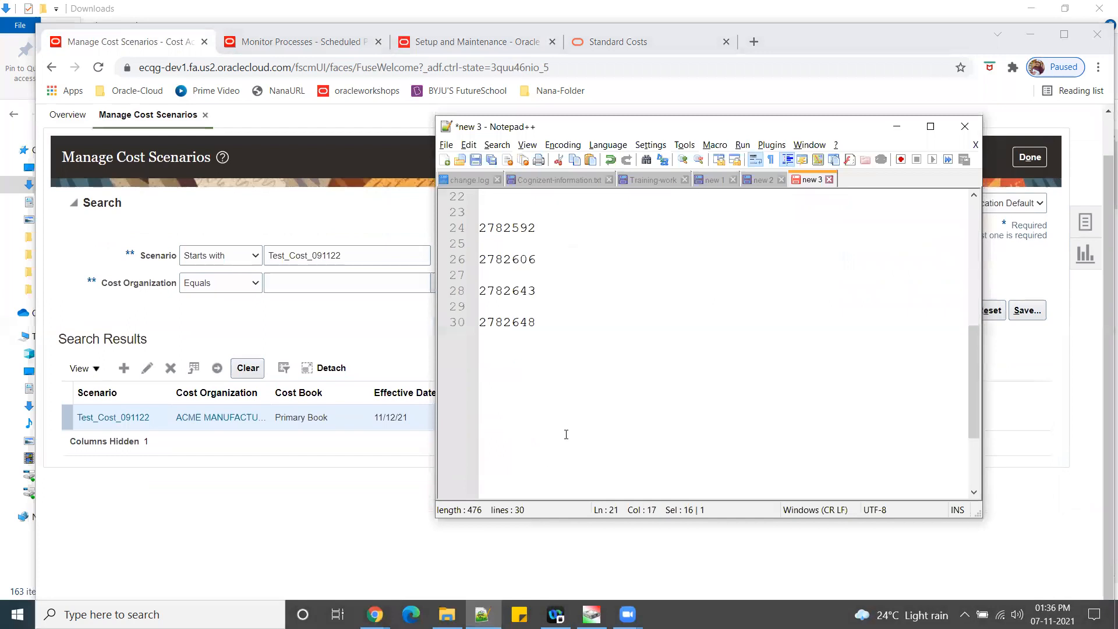
click(551, 323)
key(Return)
key(Return)
key(ctrl+v)
Return to Chrome, rerun the Test_Cost_091122 scenario search to check its state and status, and close Manage Cost Scenarios
click(775, 548)
click(961, 311)
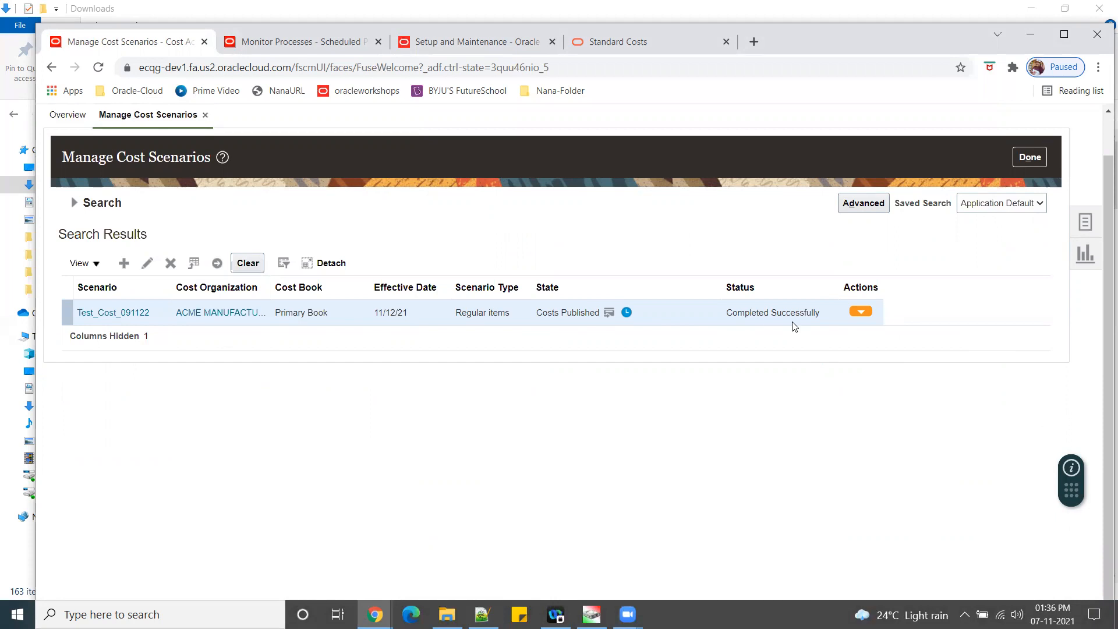
click(1031, 158)
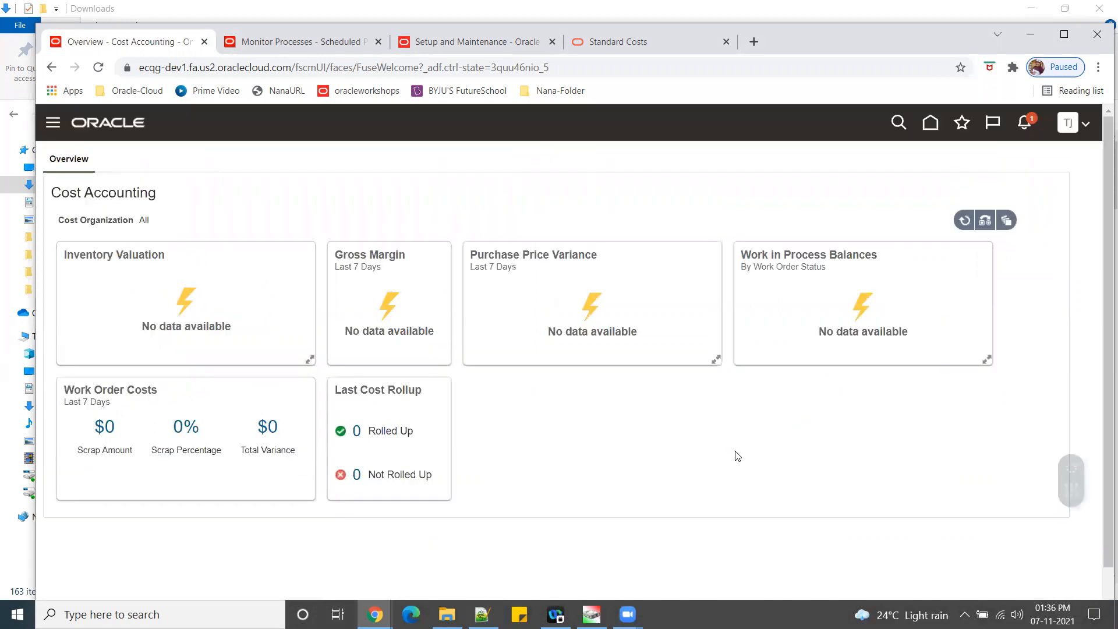
Open Manage Standard Costs and search for Test_Item_1001, copying the item name from the Notepad++ notes
click(956, 187)
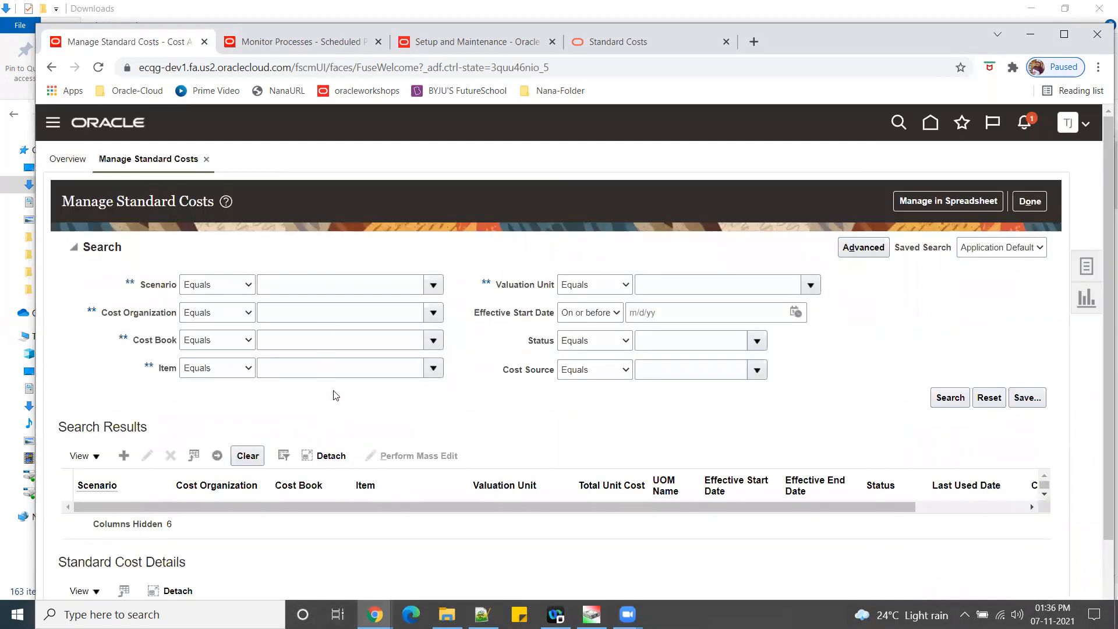
click(483, 615)
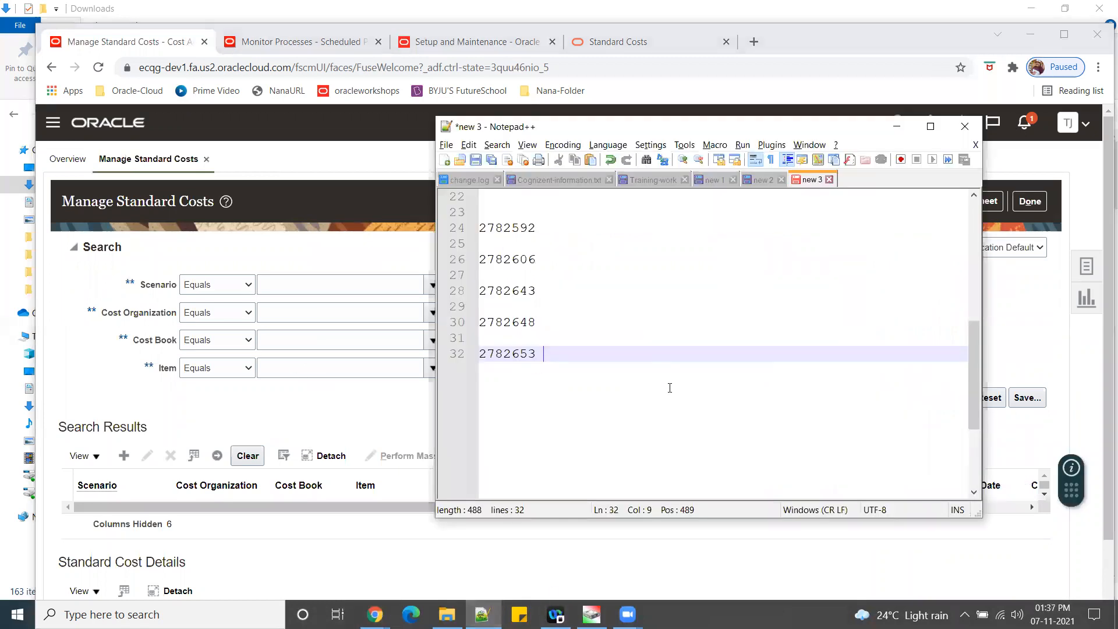
scroll(664, 391, up, 1)
double_click(535, 325)
key(ctrl+c)
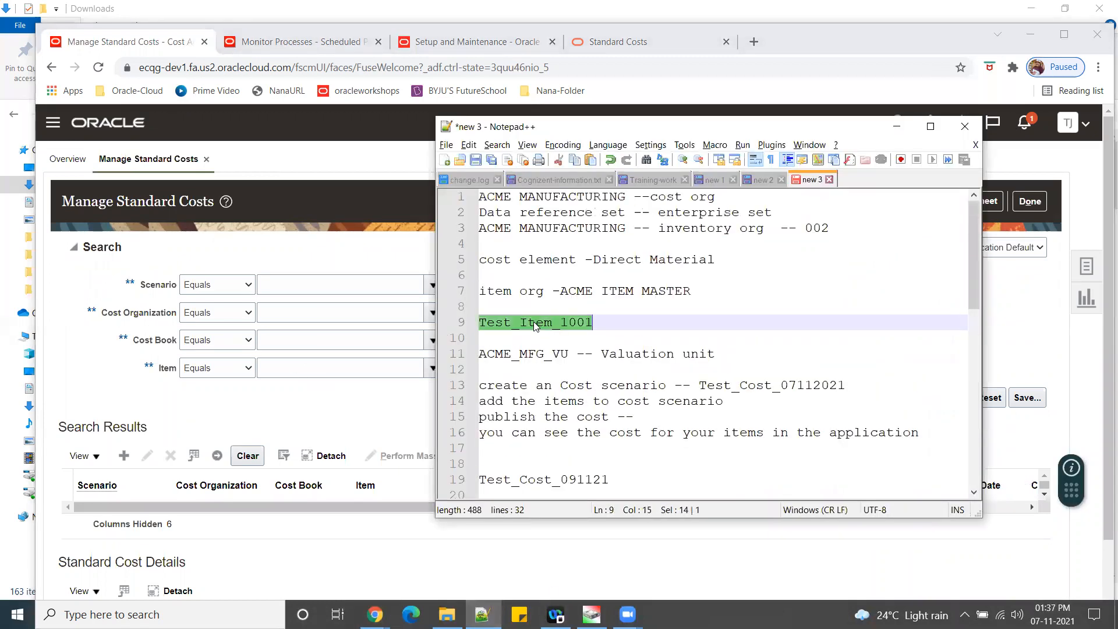
click(285, 370)
key(ctrl+v)
key(Tab)
click(954, 402)
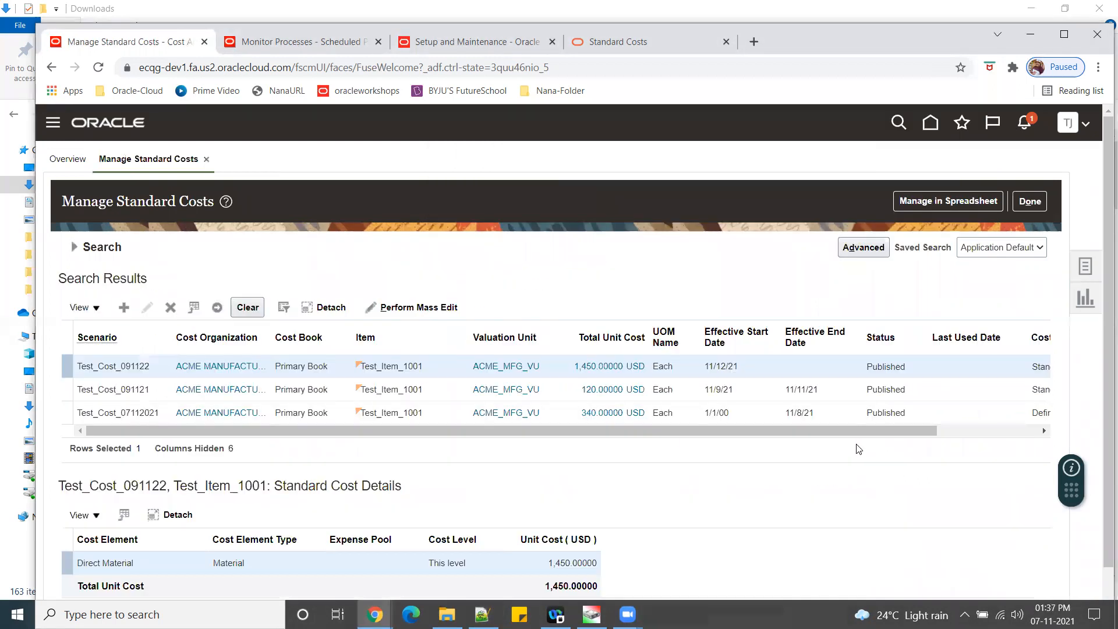
Compare the cost source and cost details of the Test_Item_1001 cost records across scenarios, and close Manage Standard Costs
scroll(818, 492, down, 1)
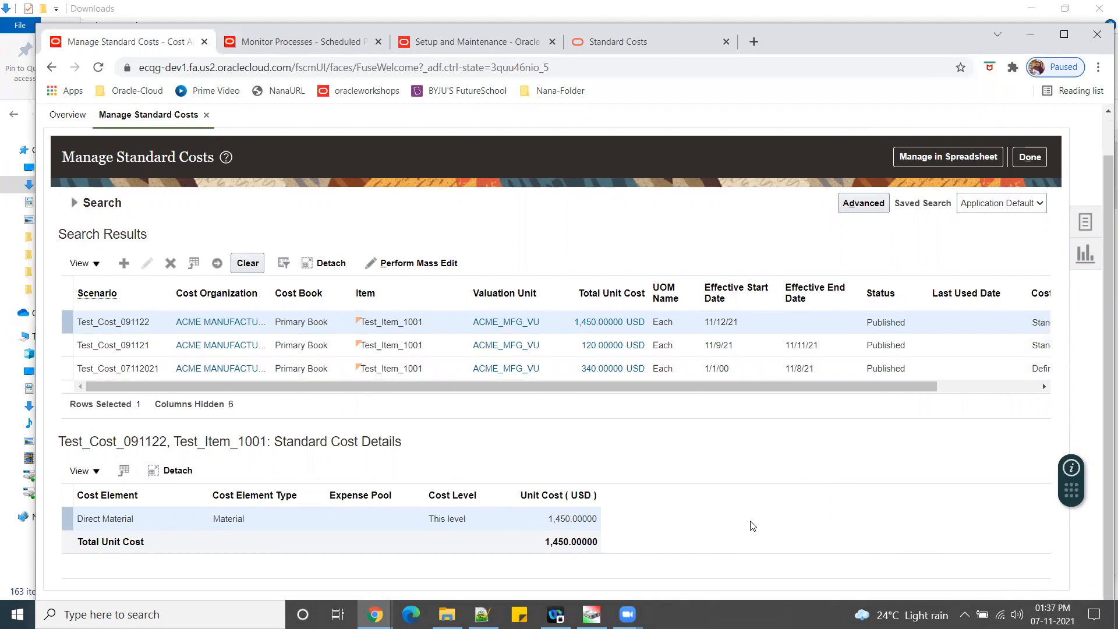
drag(867, 386, 1006, 373)
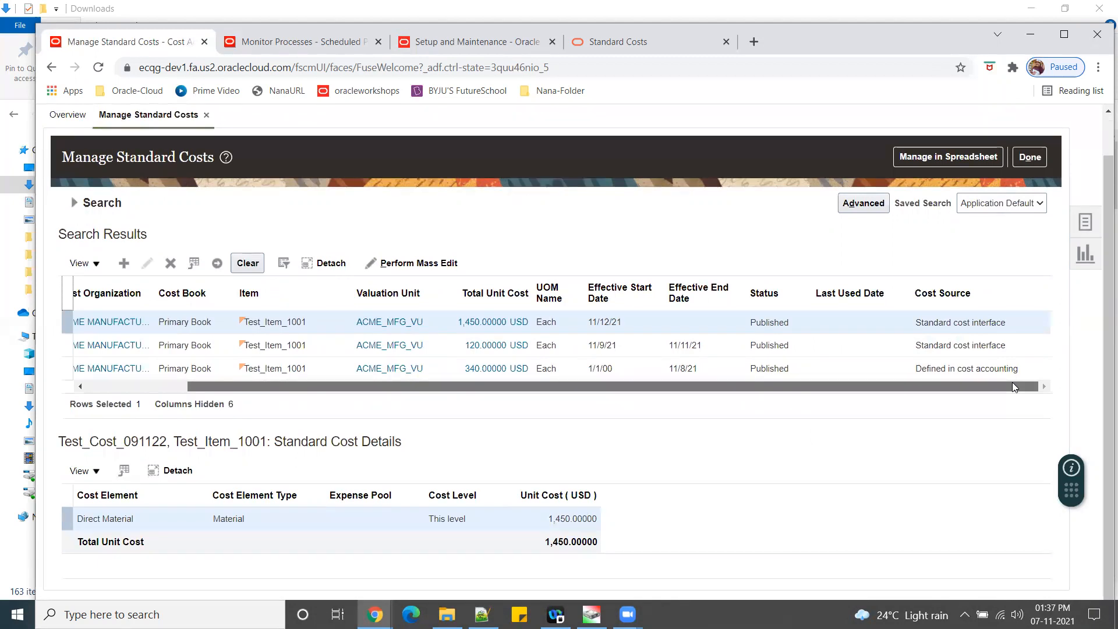
drag(1012, 382, 1099, 367)
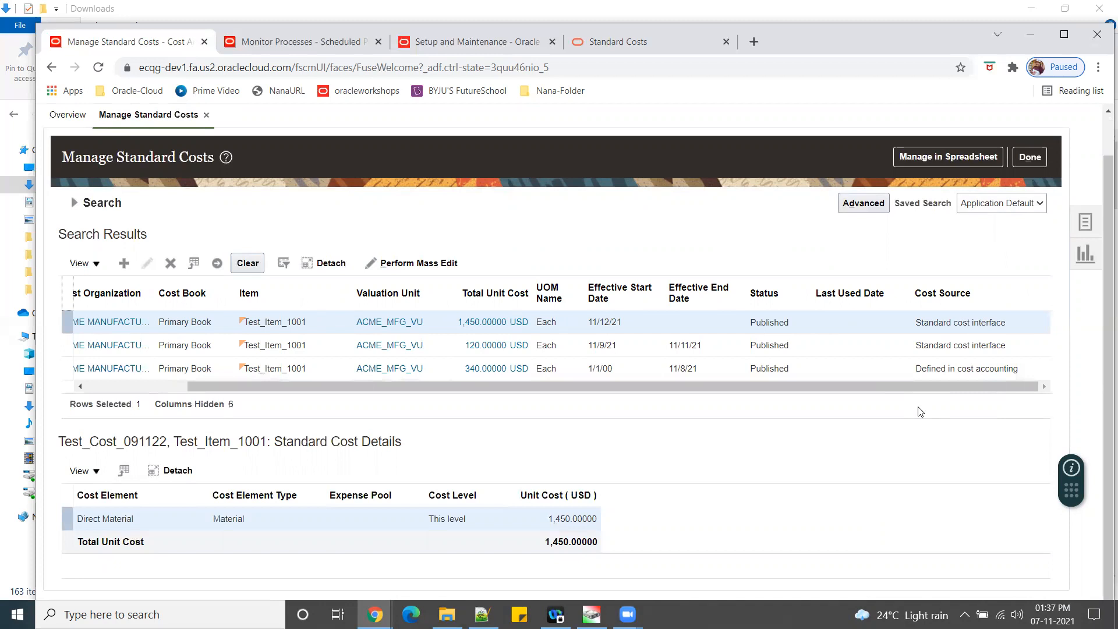
drag(916, 371, 1033, 371)
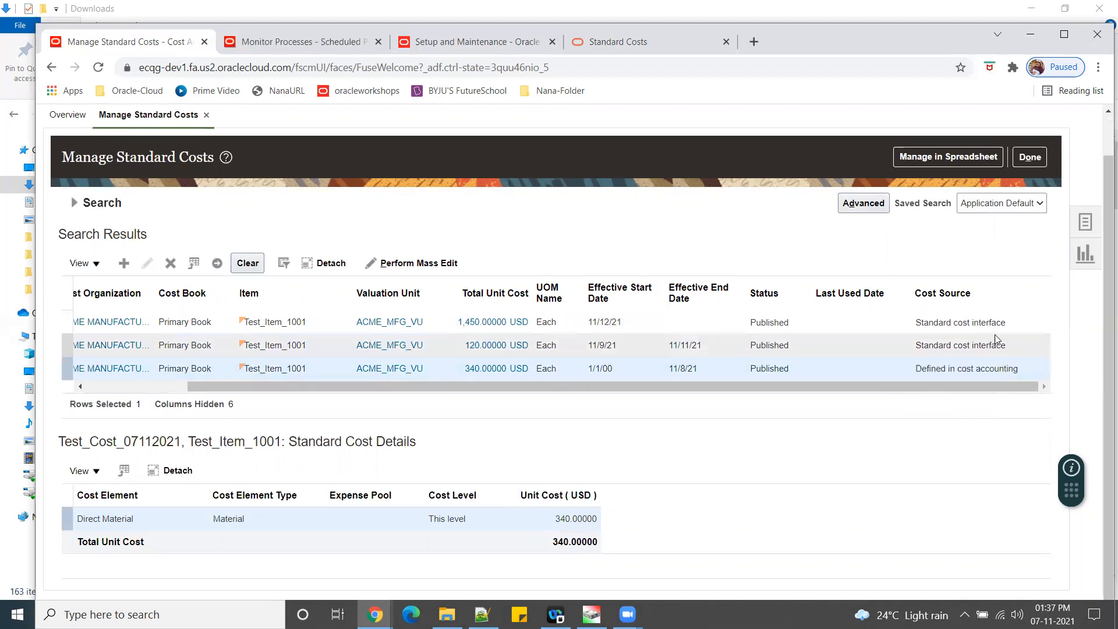
drag(993, 322, 940, 327)
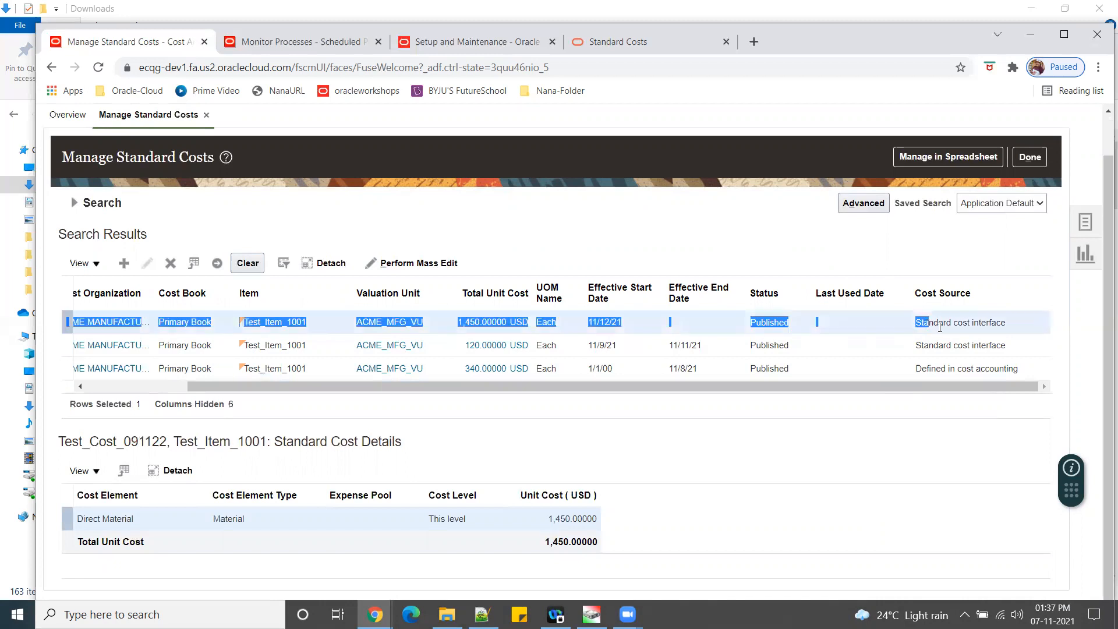
click(920, 470)
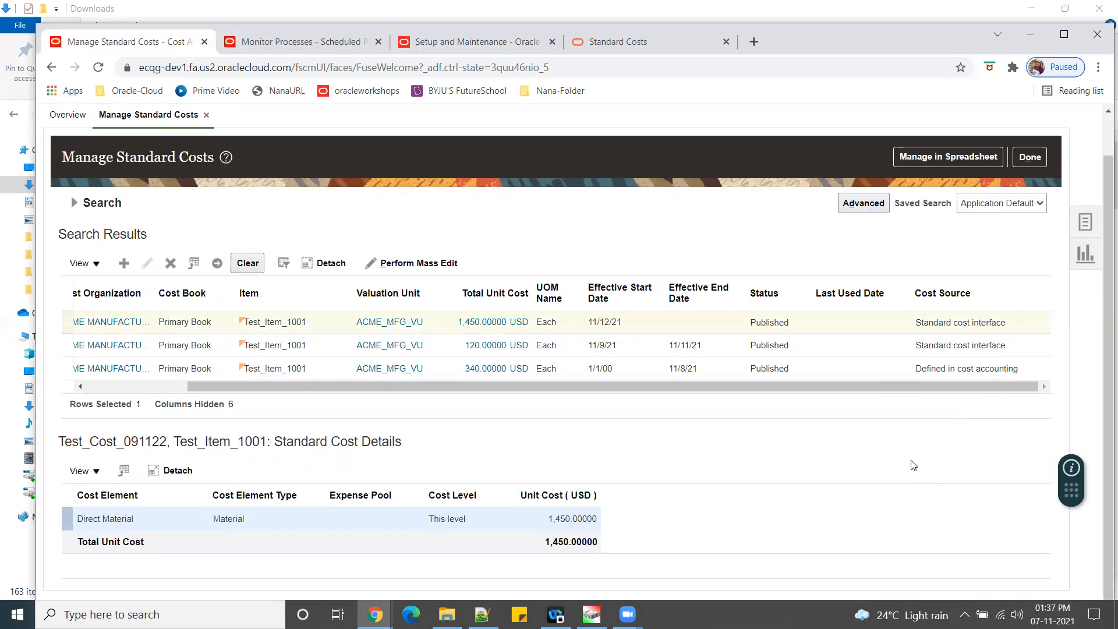
drag(690, 387, 487, 387)
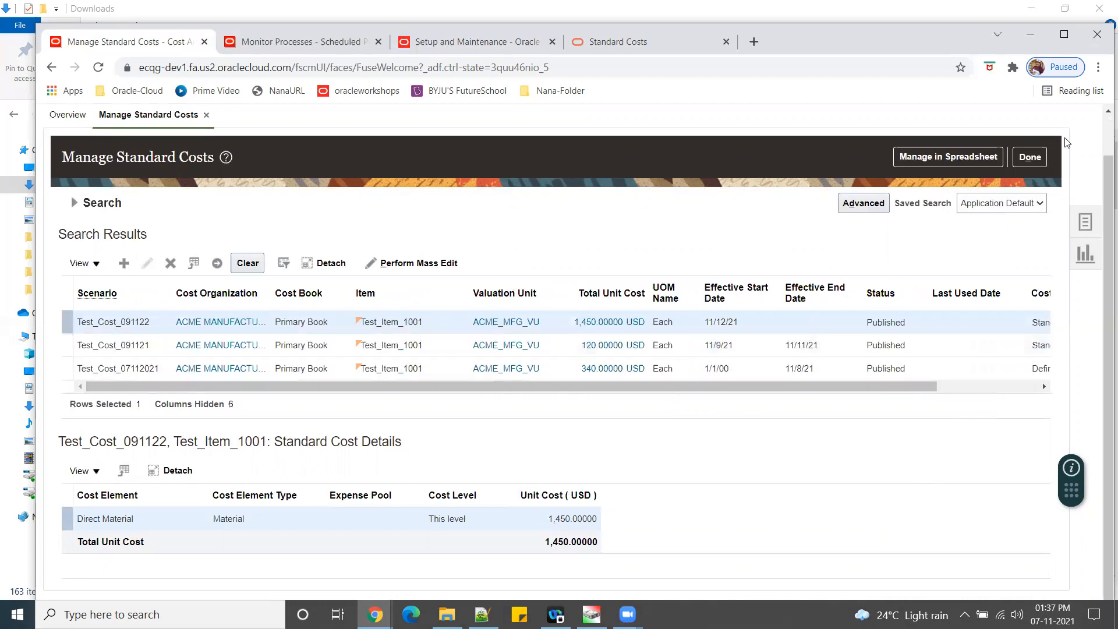
click(1030, 157)
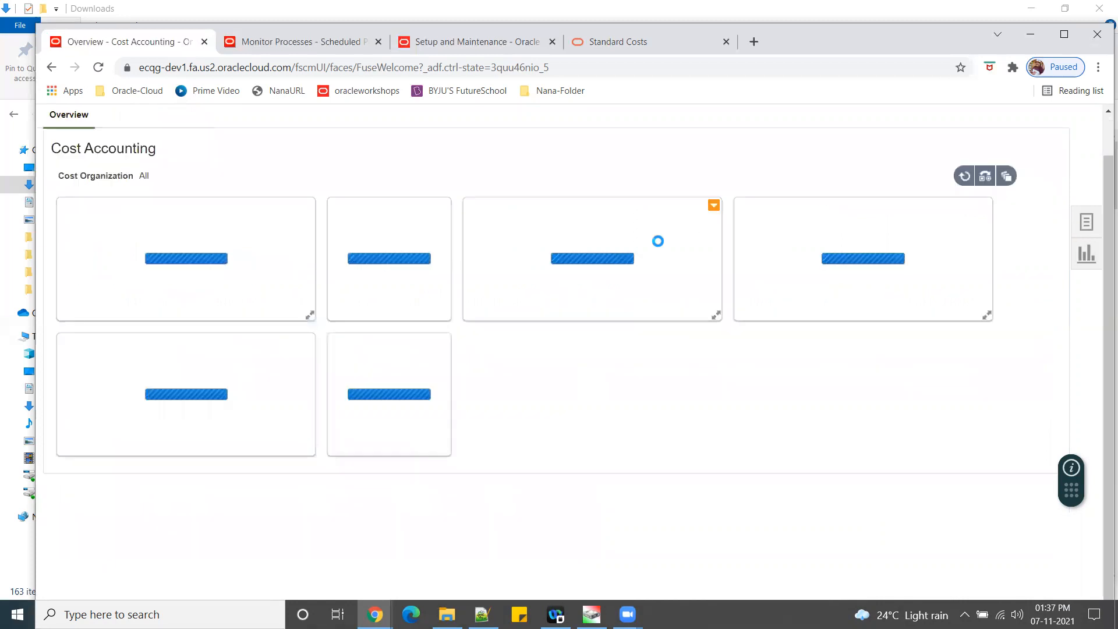